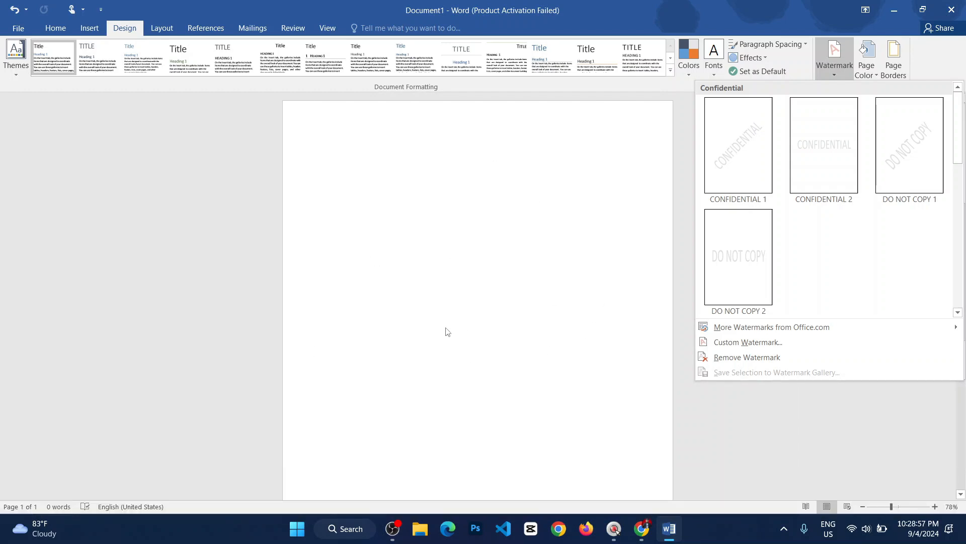
Apply the built-in horizontal DO NOT COPY 2 watermark to the blank document.
{"action": "scroll", "coordinate": [529, 345], "scroll_direction": "up", "scroll_amount": 4, "text": "ctrl"}
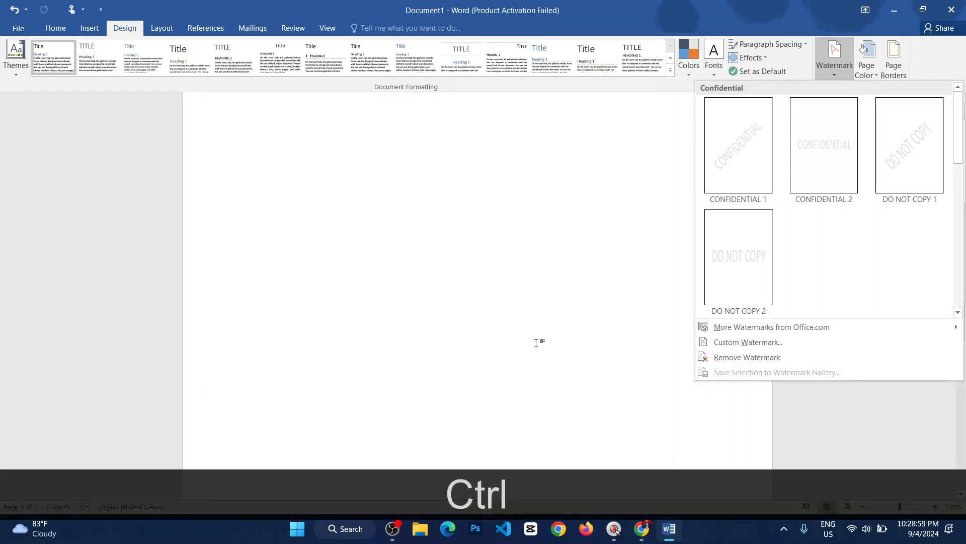
{"action": "scroll", "coordinate": [539, 336], "scroll_direction": "up", "scroll_amount": 5, "text": "ctrl"}
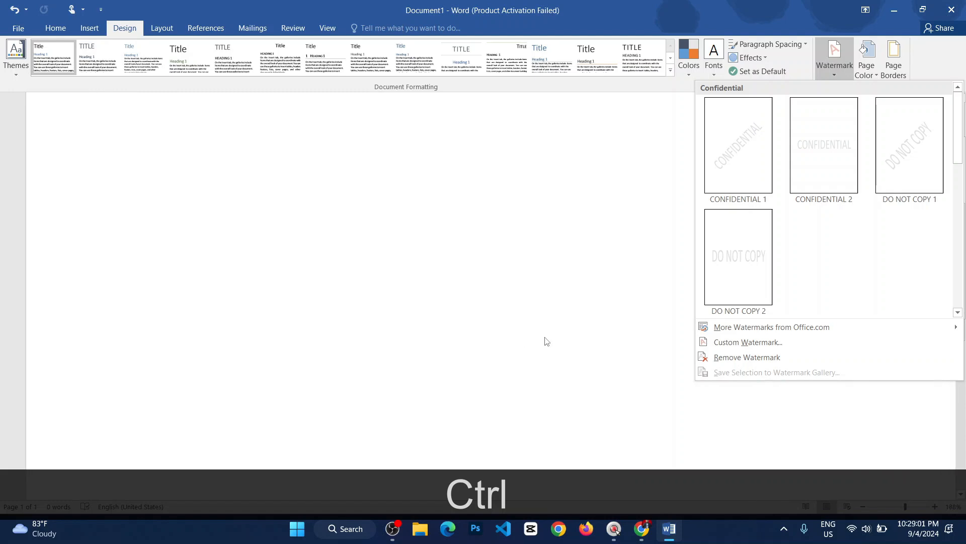
{"action": "scroll", "coordinate": [513, 315], "scroll_direction": "down", "scroll_amount": 3, "text": "ctrl"}
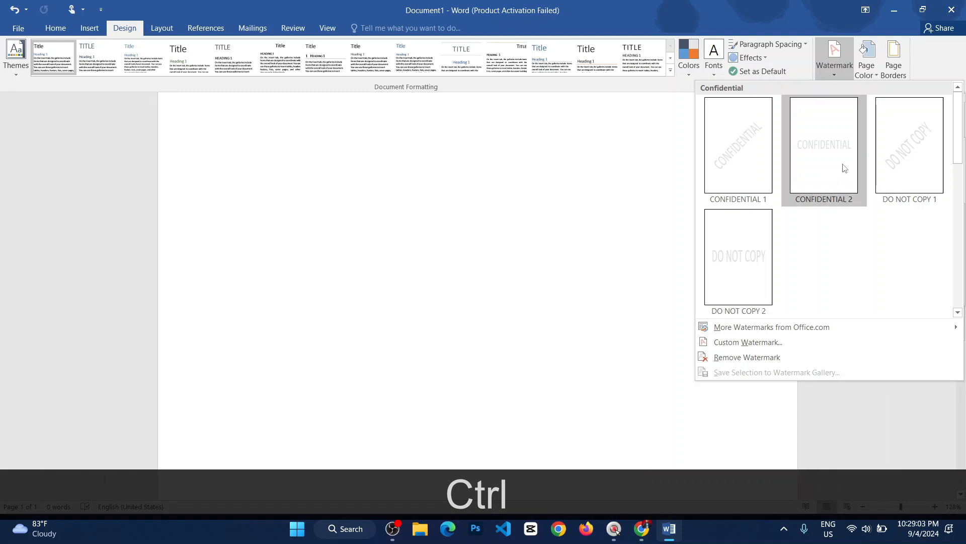
{"action": "left_click", "coordinate": [741, 264]}
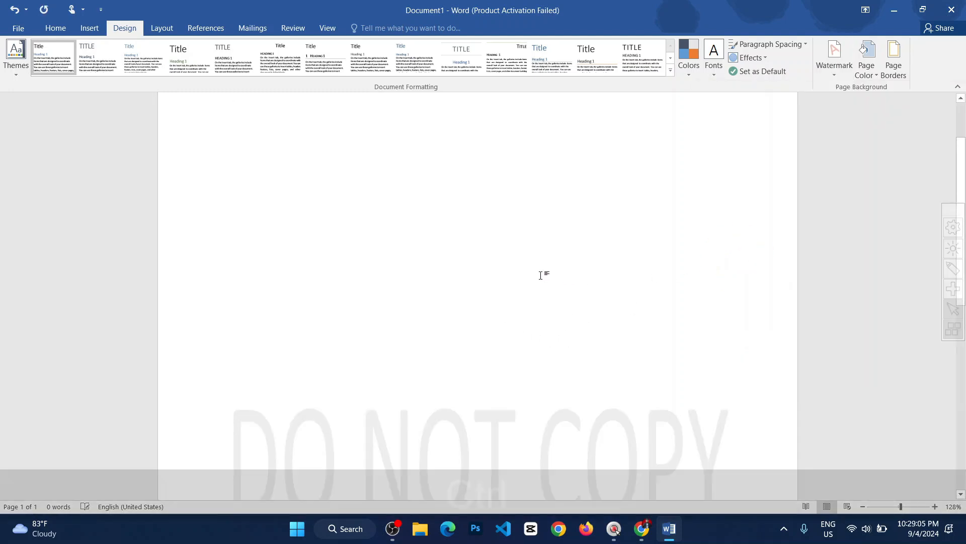
{"action": "scroll", "coordinate": [559, 382], "scroll_direction": "down", "scroll_amount": 2, "text": "ctrl"}
{"action": "scroll", "coordinate": [575, 383], "scroll_direction": "up", "scroll_amount": 1, "text": "ctrl"}
{"action": "scroll", "coordinate": [584, 375], "scroll_direction": "down", "scroll_amount": 1, "text": "ctrl"}
{"action": "scroll", "coordinate": [594, 382], "scroll_direction": "up", "scroll_amount": 3, "text": "ctrl"}
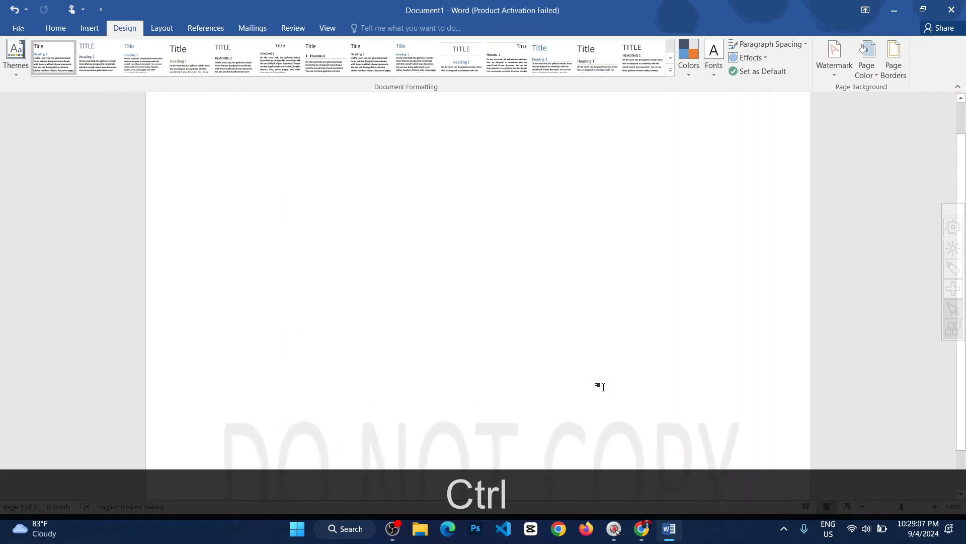
{"action": "scroll", "coordinate": [301, 328], "scroll_direction": "up", "scroll_amount": 3}
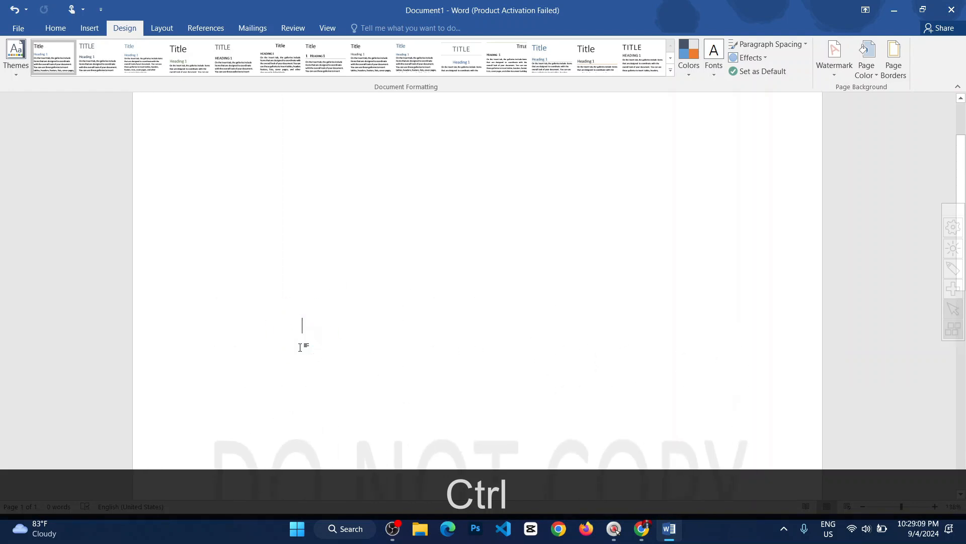
Enter six lines of random placeholder text over the watermark, from "Dfigsdf" down to "'dsf;ldslkfnds;owlf;".
{"action": "scroll", "coordinate": [302, 345], "scroll_direction": "down", "scroll_amount": 3}
{"action": "type", "text": "dfigsdf"}
{"action": "key", "text": "Return"}
{"action": "type", "text": "ds;khfo;isdfs"}
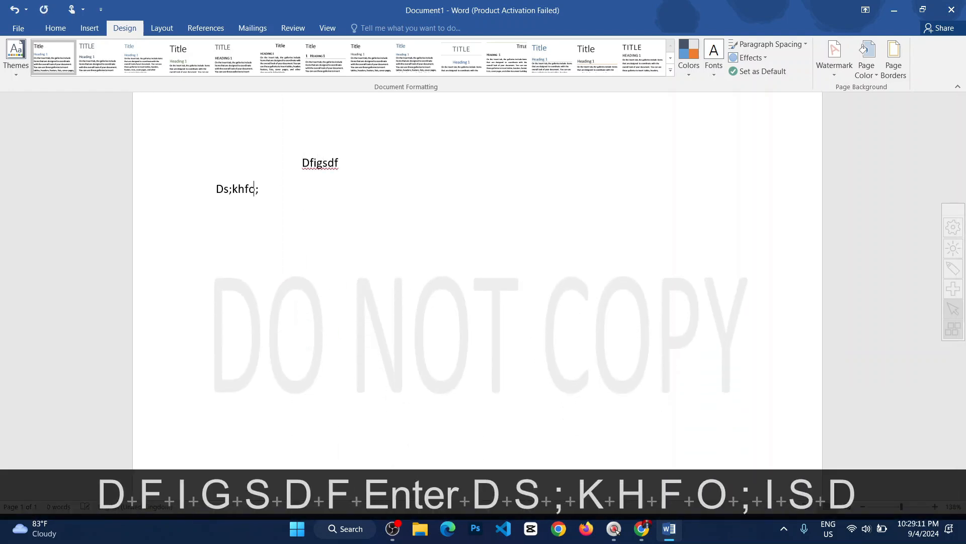
{"action": "key", "text": "Return"}
{"action": "type", "text": "dfl/ksdofklnsd"}
{"action": "key", "text": "Return"}
{"action": "type", "text": "fdslkfldskbfsd"}
{"action": "key", "text": "Return"}
{"action": "type", "text": "f"}
{"action": "key", "text": "Return"}
{"action": "type", "text": "'dsf;ldslkfnds;owlf;"}
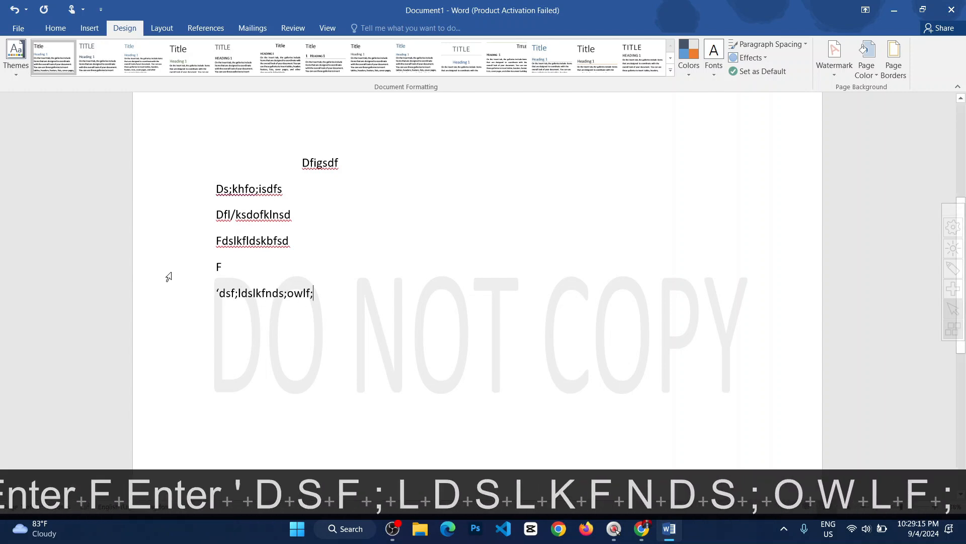
Delete all the placeholder text and remove the DO NOT COPY watermark from the page.
{"action": "left_click_drag", "start_coordinate": [322, 287], "coordinate": [151, 156]}
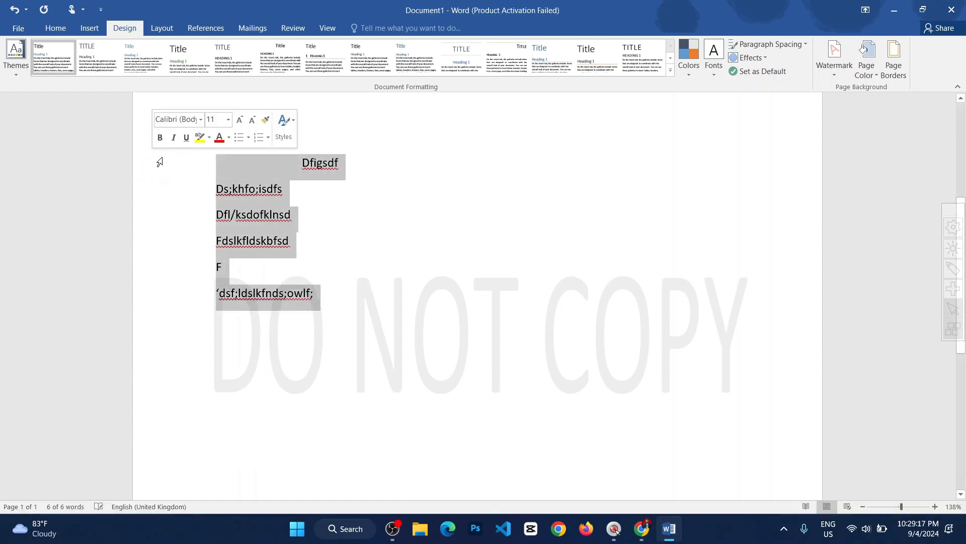
{"action": "key", "text": "Delete"}
{"action": "left_click", "coordinate": [463, 309]}
{"action": "scroll", "coordinate": [367, 271], "scroll_direction": "down", "scroll_amount": 4}
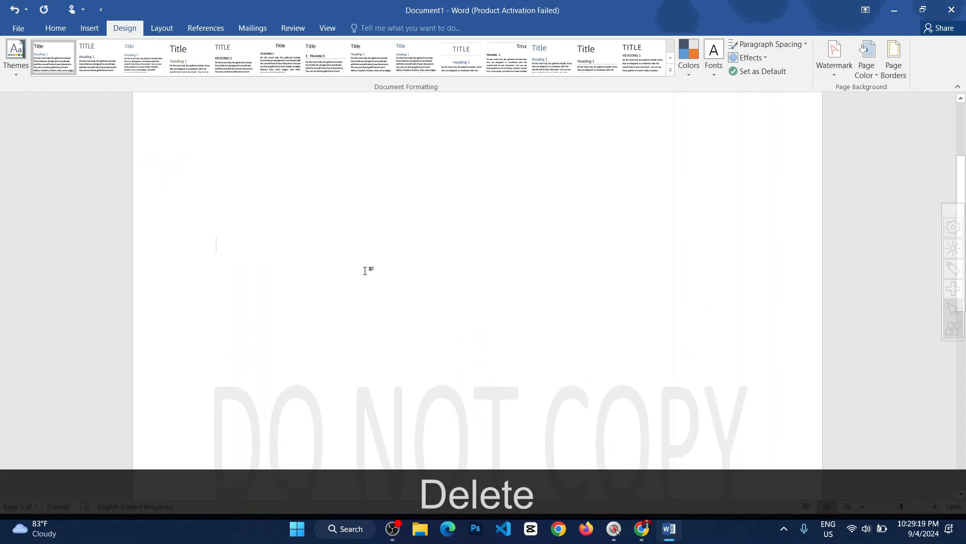
{"action": "scroll", "coordinate": [367, 271], "scroll_direction": "down", "scroll_amount": 1}
{"action": "scroll", "coordinate": [399, 295], "scroll_direction": "up", "scroll_amount": 2}
{"action": "scroll", "coordinate": [399, 296], "scroll_direction": "down", "scroll_amount": 3}
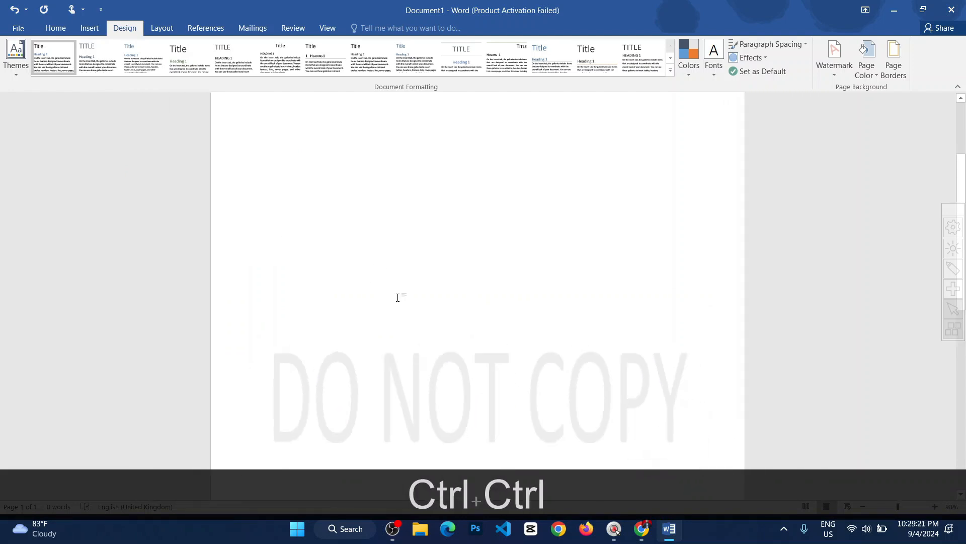
{"action": "scroll", "coordinate": [503, 328], "scroll_direction": "down", "scroll_amount": 3}
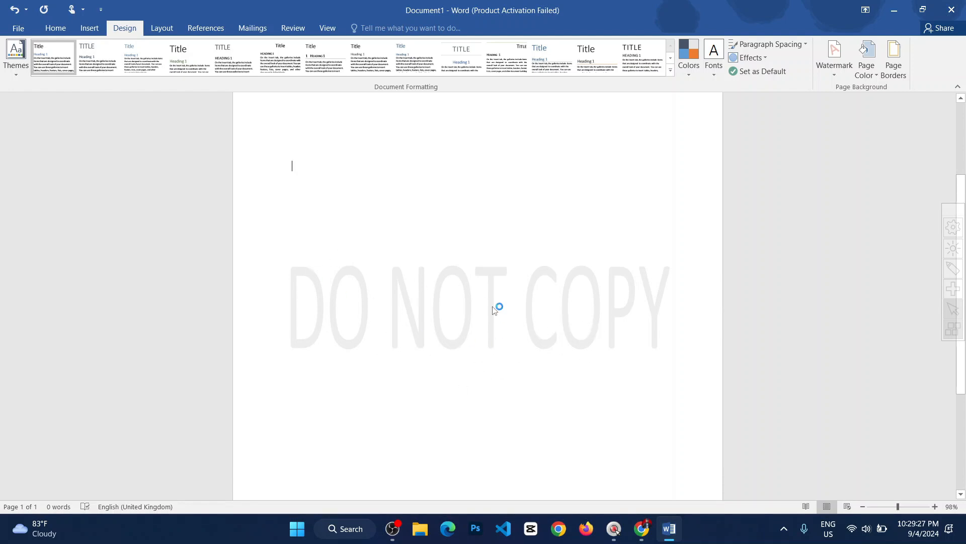
{"action": "left_click", "coordinate": [833, 68]}
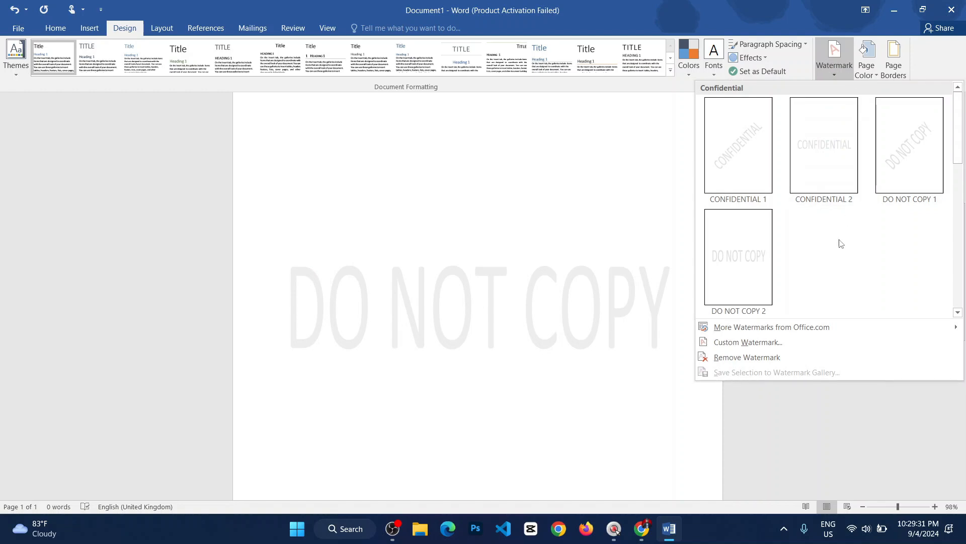
{"action": "left_click", "coordinate": [746, 358]}
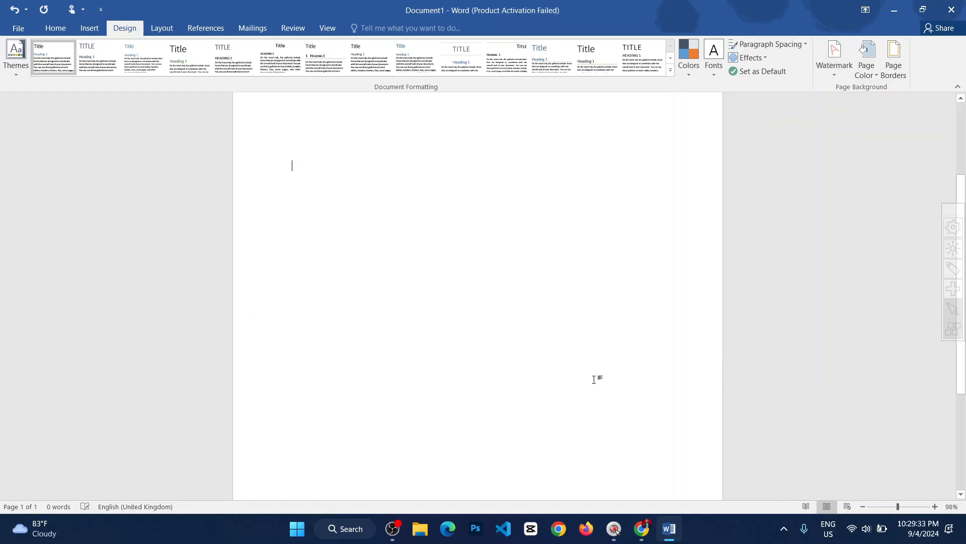
Set up a custom text watermark with the text B TECH INSTITUTE.
{"action": "left_click", "coordinate": [836, 66]}
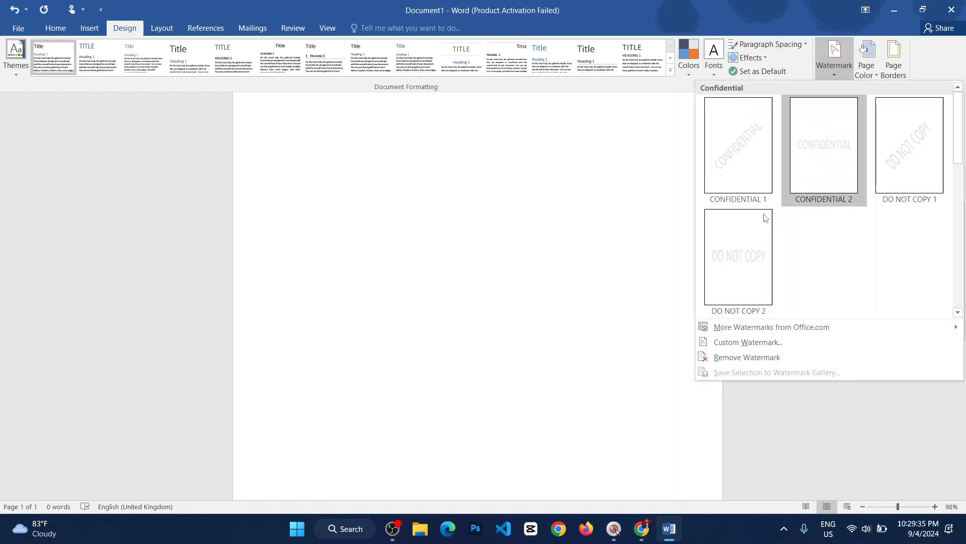
{"action": "left_click", "coordinate": [753, 346]}
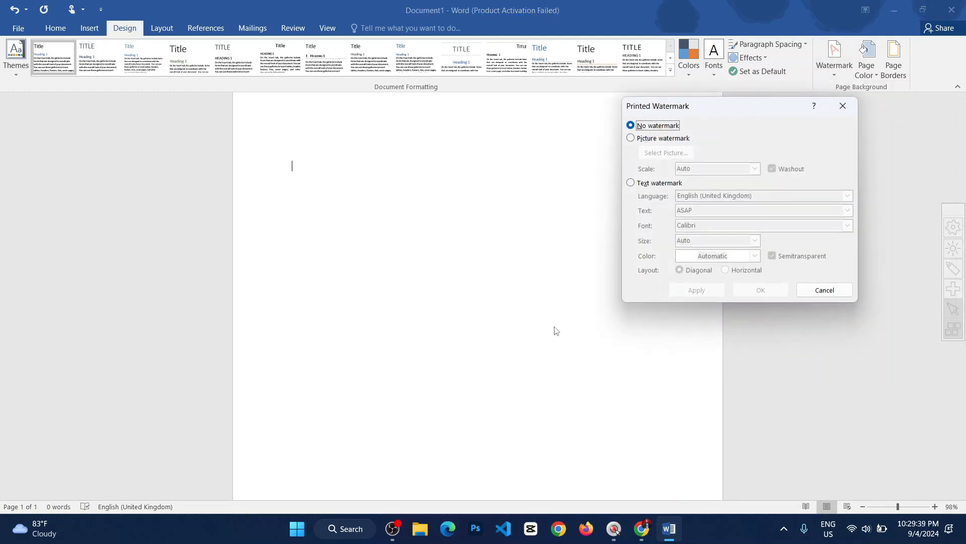
{"action": "left_click_drag", "start_coordinate": [749, 109], "coordinate": [584, 130]}
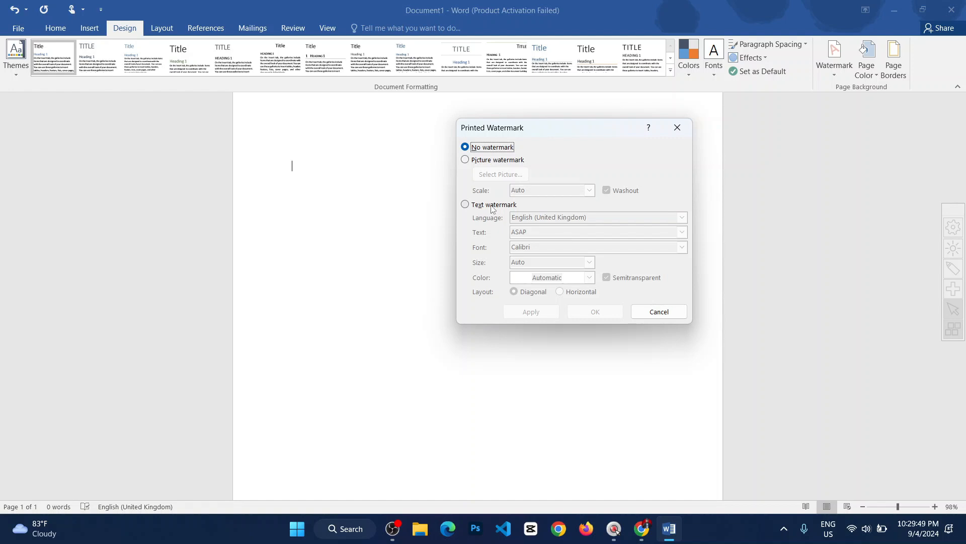
{"action": "left_click_drag", "start_coordinate": [567, 140], "coordinate": [642, 103]}
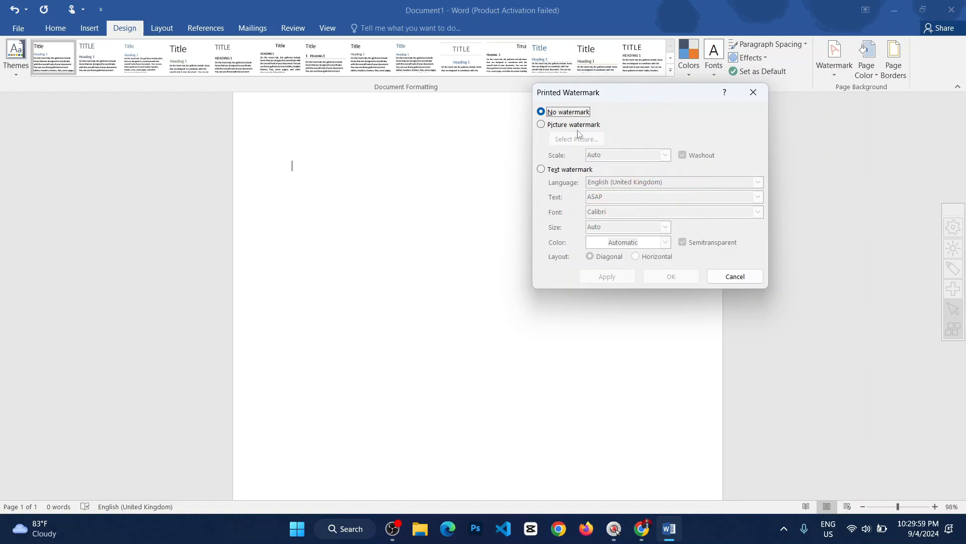
{"action": "left_click", "coordinate": [541, 170]}
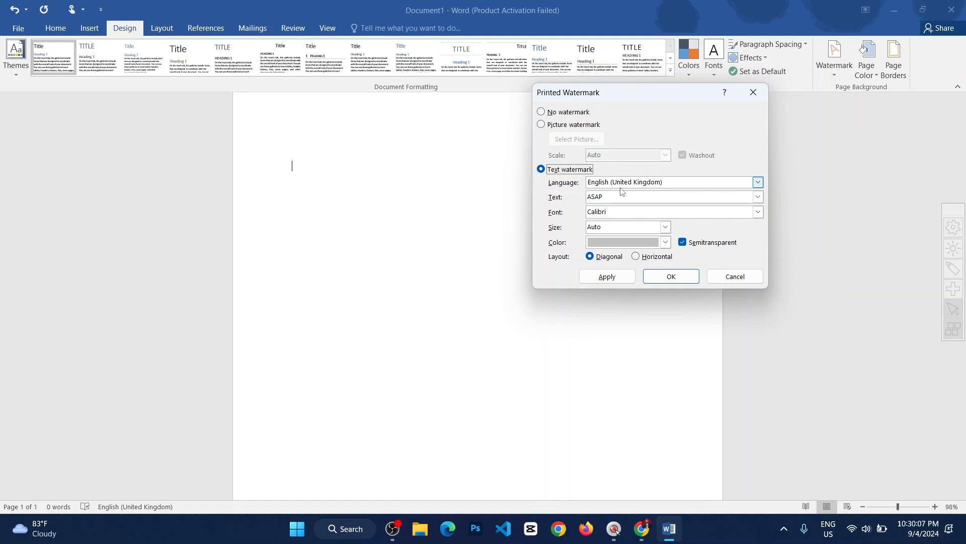
{"action": "left_click", "coordinate": [515, 202]}
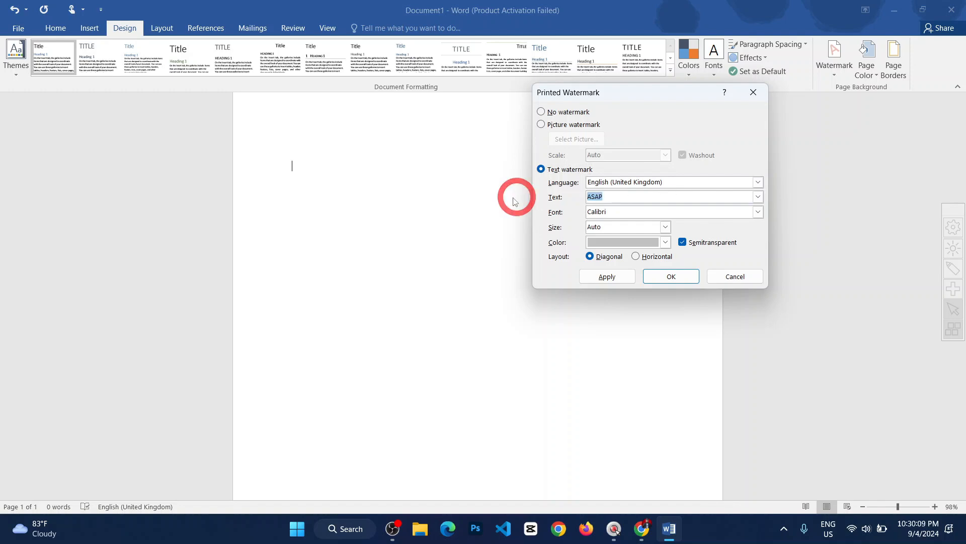
{"action": "key", "text": "BackSpace"}
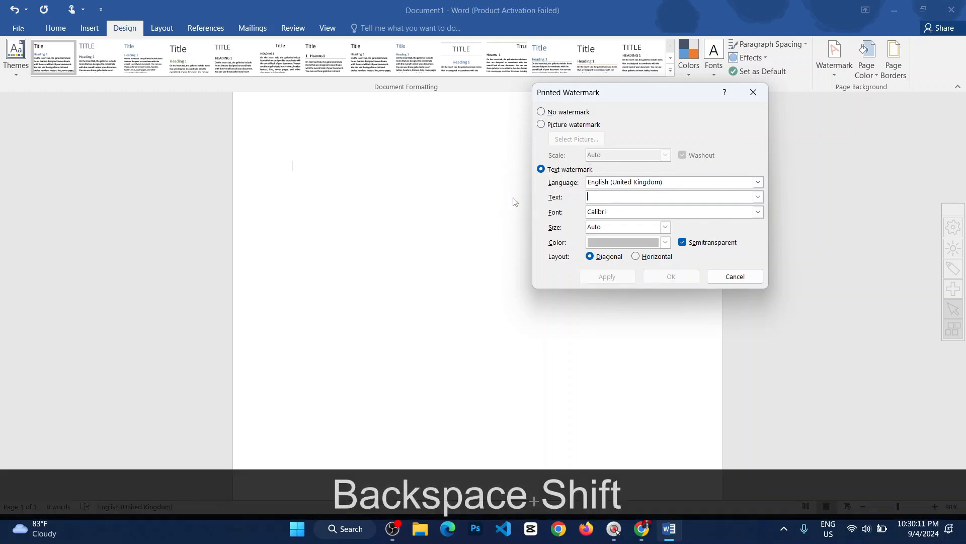
{"action": "type", "text": "B Te"}
{"action": "key", "text": "Caps_Lock"}
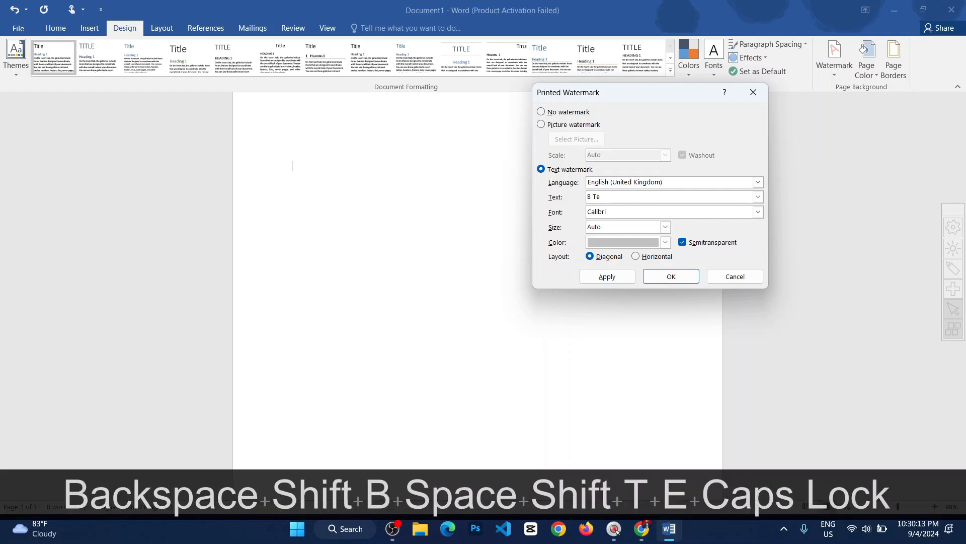
{"action": "type", "text": "="}
{"action": "key", "text": "BackSpace"}
{"action": "key", "text": "BackSpace"}
{"action": "type", "text": "ECH"}
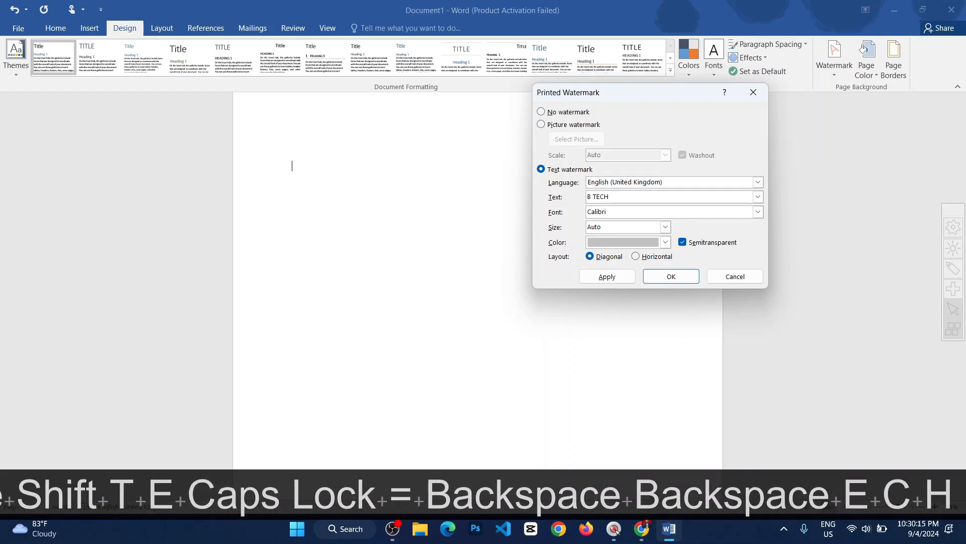
{"action": "type", "text": " INSTITUTE"}
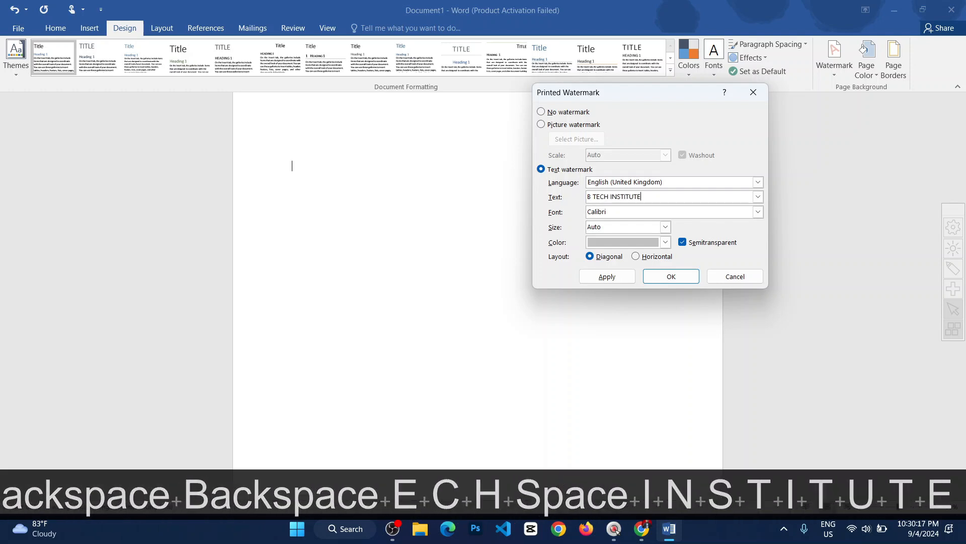
Set the custom watermark's font to Times New Roman.
{"action": "left_click", "coordinate": [758, 212]}
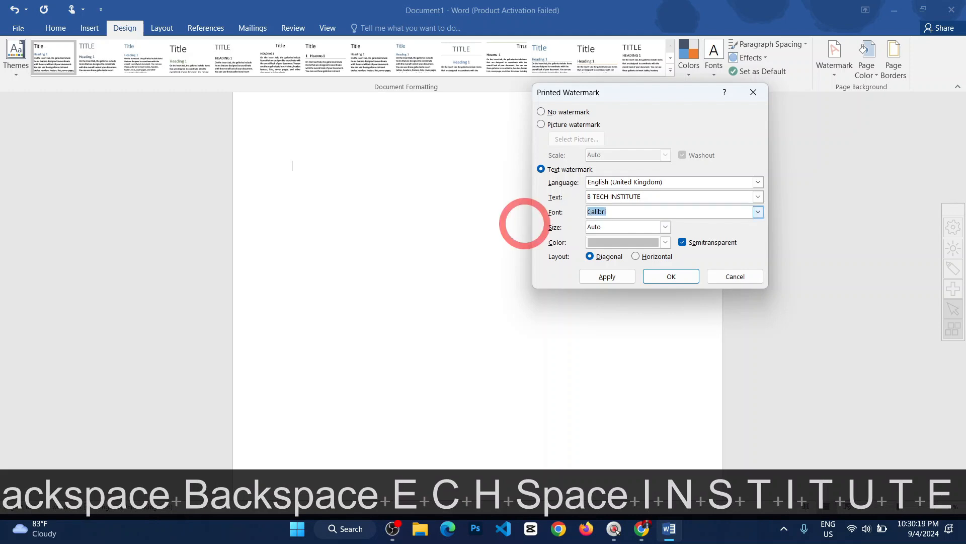
{"action": "left_click", "coordinate": [758, 212]}
{"action": "scroll", "coordinate": [627, 244], "scroll_direction": "down", "scroll_amount": 2}
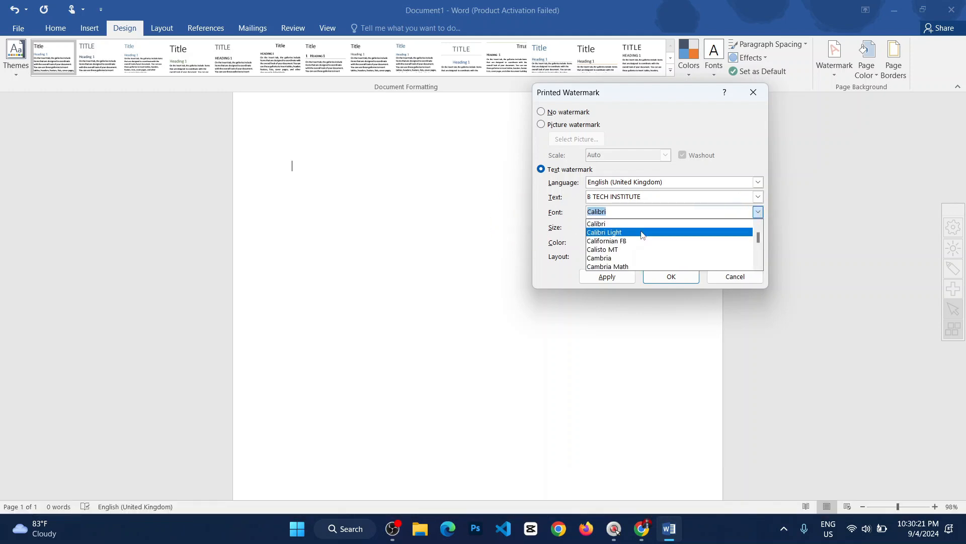
{"action": "scroll", "coordinate": [628, 249], "scroll_direction": "down", "scroll_amount": 1}
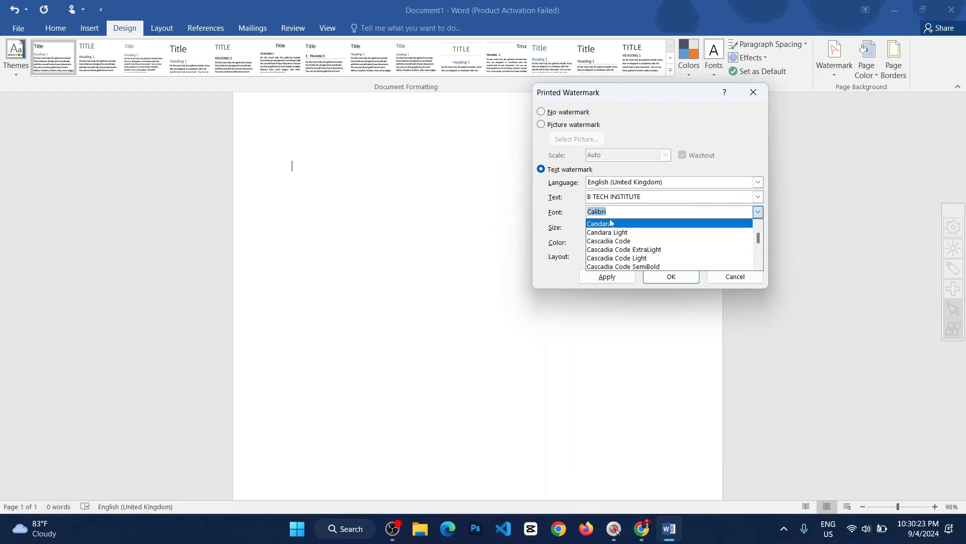
{"action": "type", "text": "TIME"}
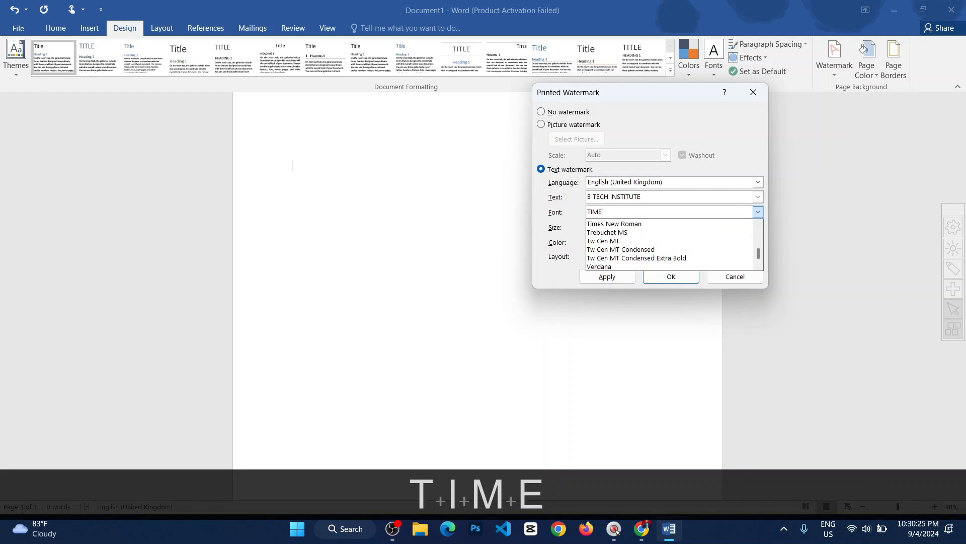
{"action": "left_click", "coordinate": [623, 225]}
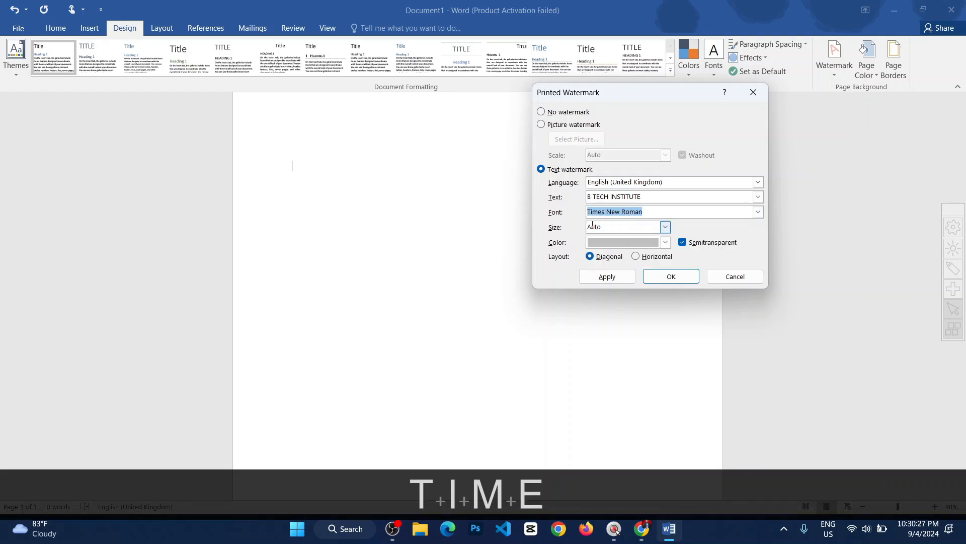
{"action": "key", "text": "Caps_Lock"}
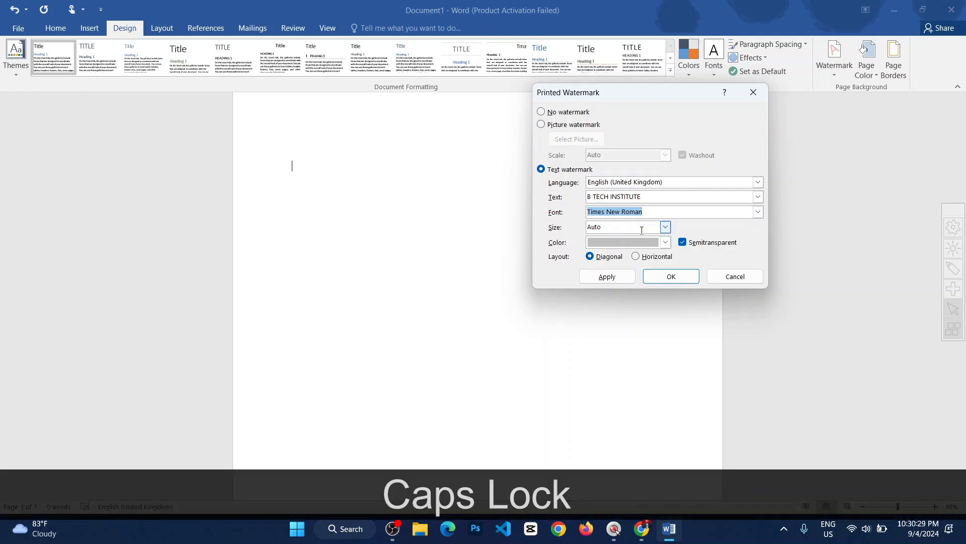
Browse the custom watermark's size and color choices, picking Auto as the size.
{"action": "left_click", "coordinate": [665, 227]}
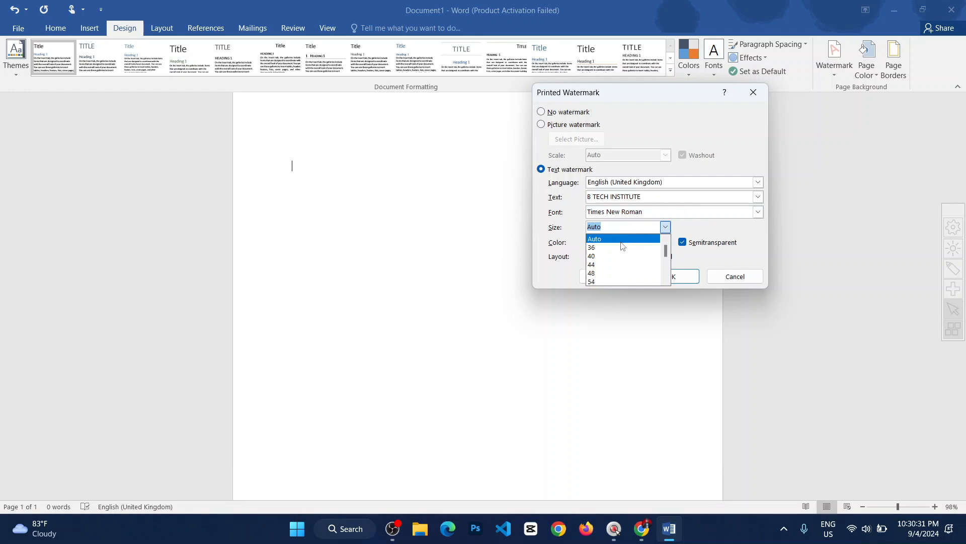
{"action": "scroll", "coordinate": [623, 247], "scroll_direction": "down", "scroll_amount": 3}
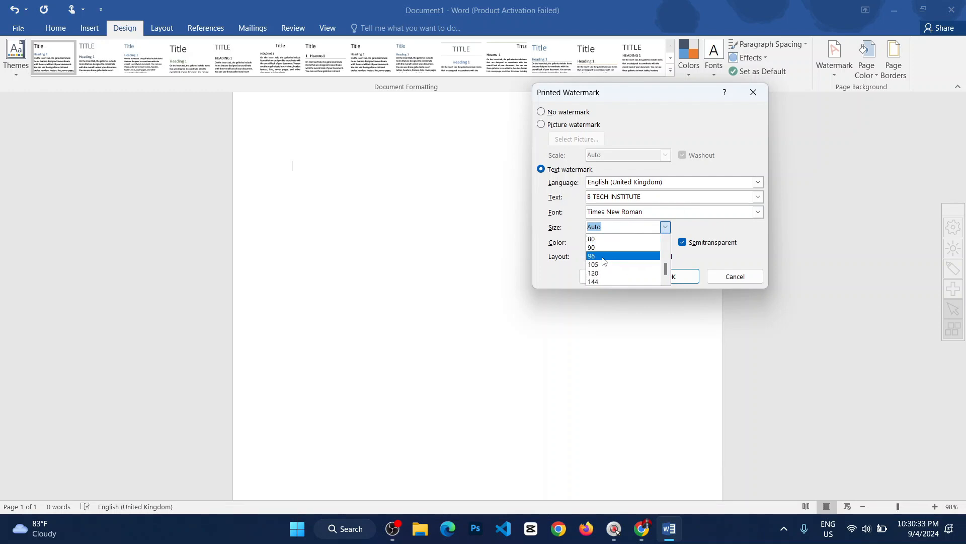
{"action": "scroll", "coordinate": [604, 260], "scroll_direction": "up", "scroll_amount": 3}
{"action": "left_click", "coordinate": [606, 236]}
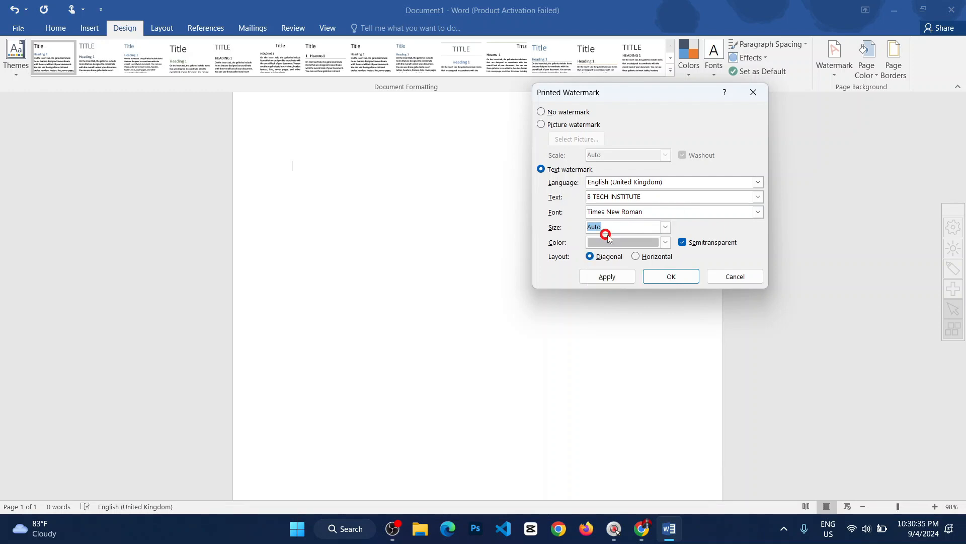
{"action": "left_click", "coordinate": [665, 242]}
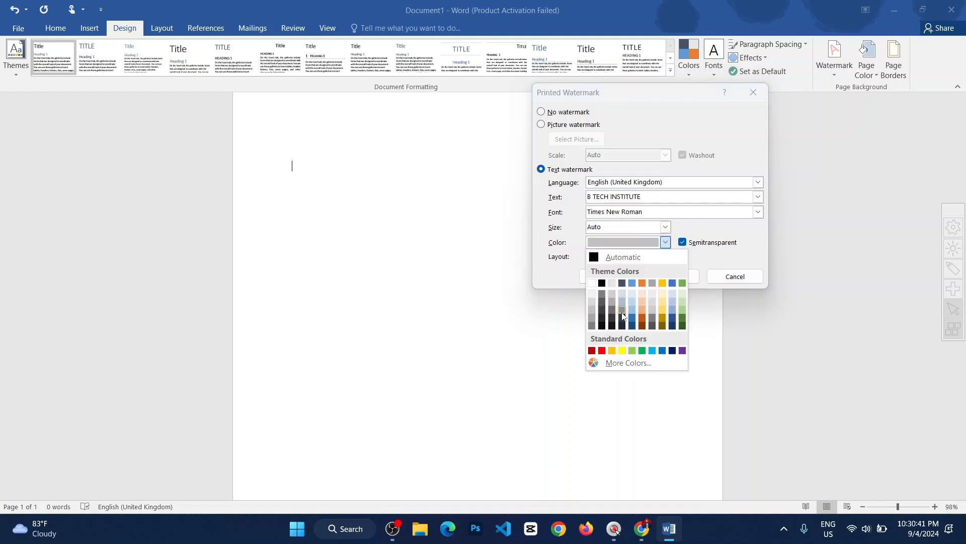
{"action": "left_click", "coordinate": [672, 243]}
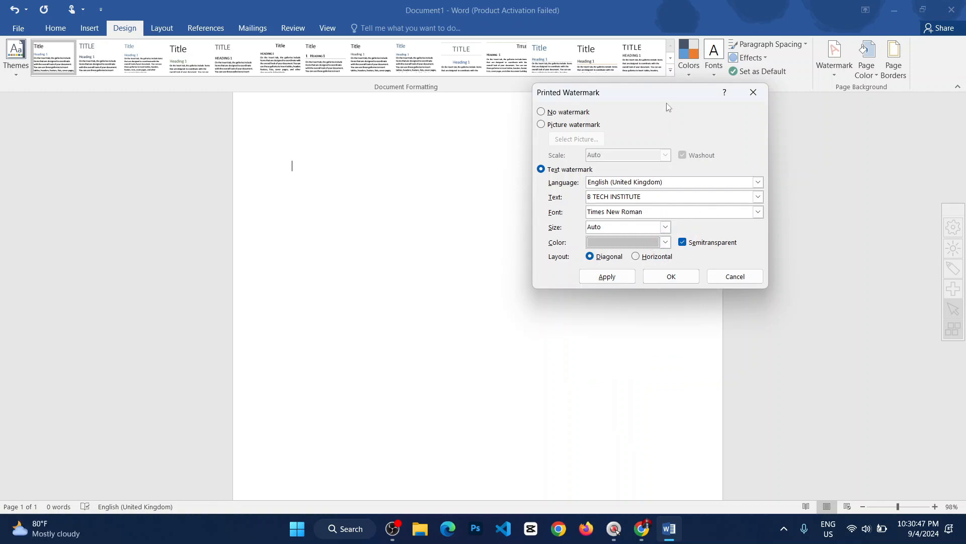
Apply the B TECH INSTITUTE watermark to the page in a Horizontal layout.
{"action": "left_click_drag", "start_coordinate": [640, 102], "coordinate": [784, 67]}
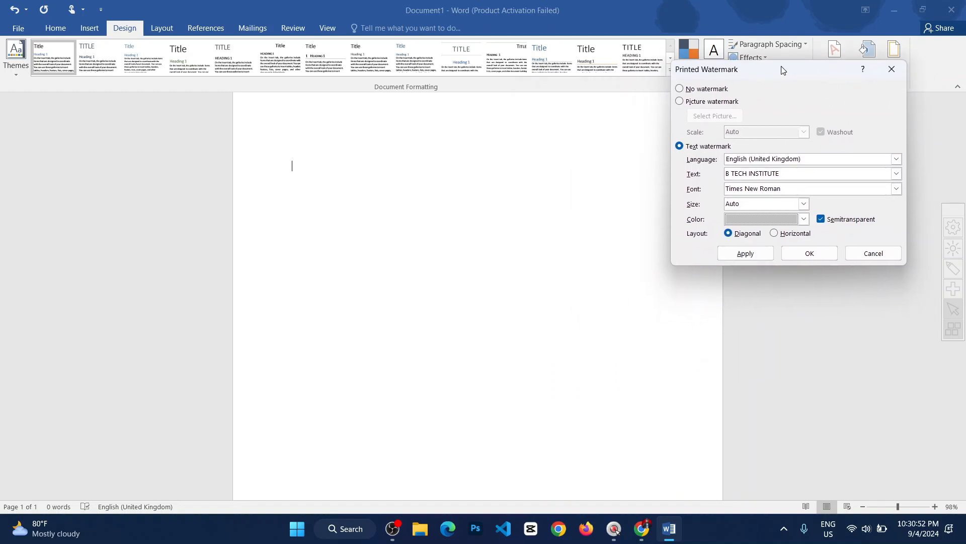
{"action": "left_click", "coordinate": [775, 233]}
{"action": "left_click", "coordinate": [746, 254]}
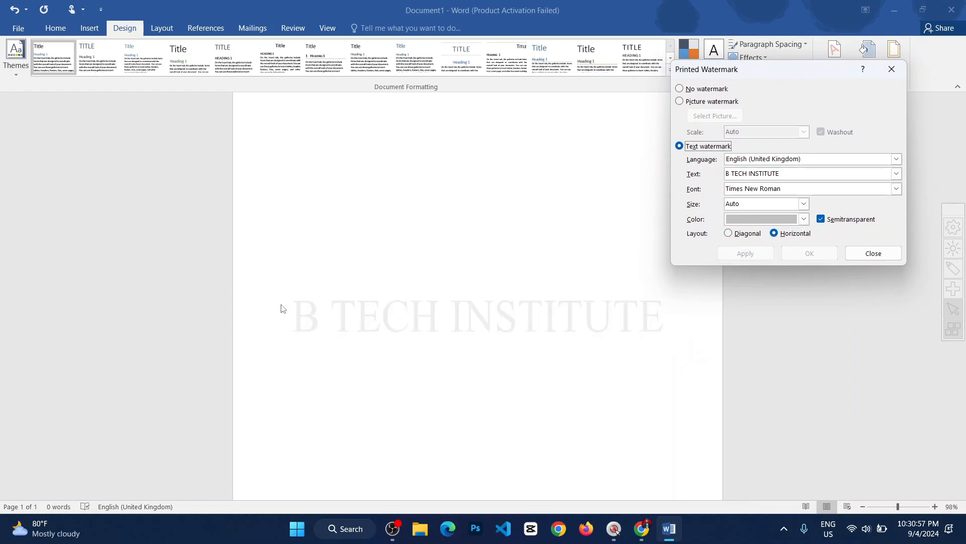
Switch the watermark's layout to Diagonal, apply it and close the watermark settings.
{"action": "left_click", "coordinate": [729, 234]}
{"action": "left_click", "coordinate": [745, 260]}
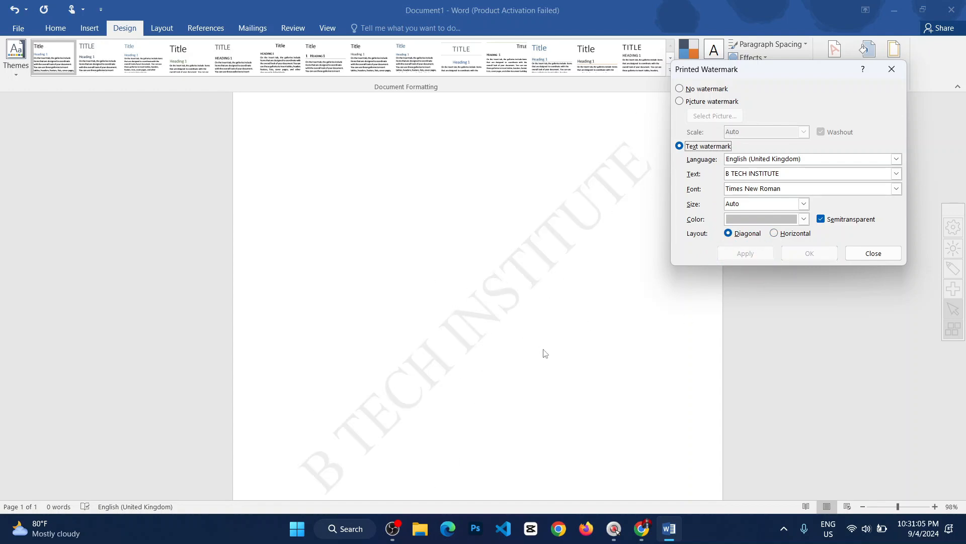
{"action": "left_click", "coordinate": [872, 253]}
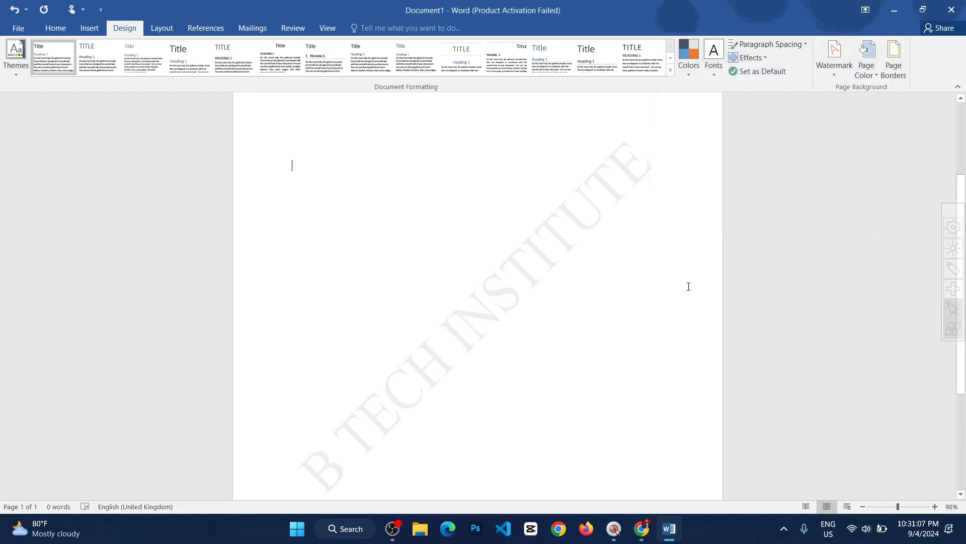
Examine how the diagonal B TECH INSTITUTE watermark sits across the whole page.
{"action": "scroll", "coordinate": [644, 273], "scroll_direction": "down", "scroll_amount": 2}
{"action": "scroll", "coordinate": [654, 282], "scroll_direction": "up", "scroll_amount": 2}
{"action": "scroll", "coordinate": [656, 289], "scroll_direction": "down", "scroll_amount": 4}
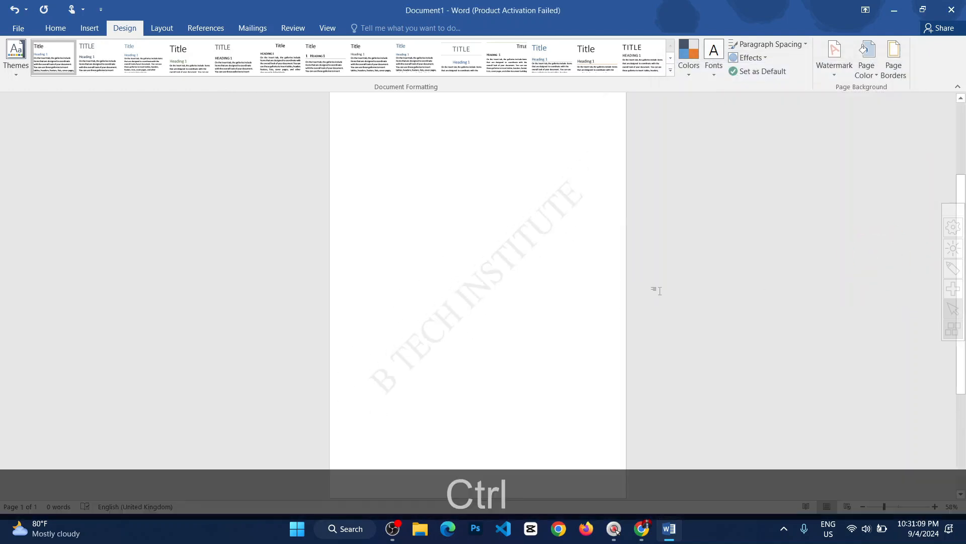
{"action": "scroll", "coordinate": [654, 306], "scroll_direction": "up", "scroll_amount": 4}
{"action": "scroll", "coordinate": [539, 304], "scroll_direction": "up", "scroll_amount": 2}
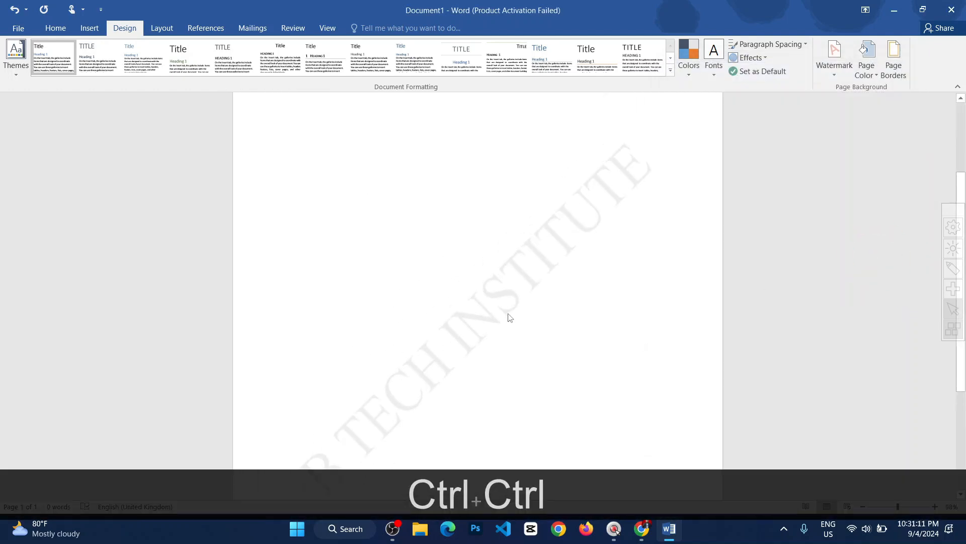
{"action": "scroll", "coordinate": [608, 324], "scroll_direction": "down", "scroll_amount": 5}
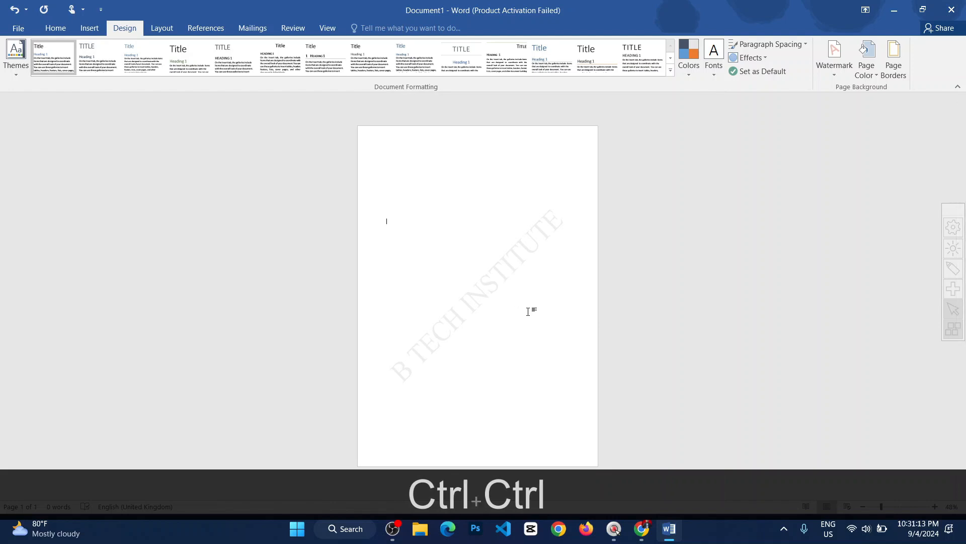
{"action": "scroll", "coordinate": [529, 309], "scroll_direction": "up", "scroll_amount": 4}
{"action": "scroll", "coordinate": [518, 325], "scroll_direction": "down", "scroll_amount": 4}
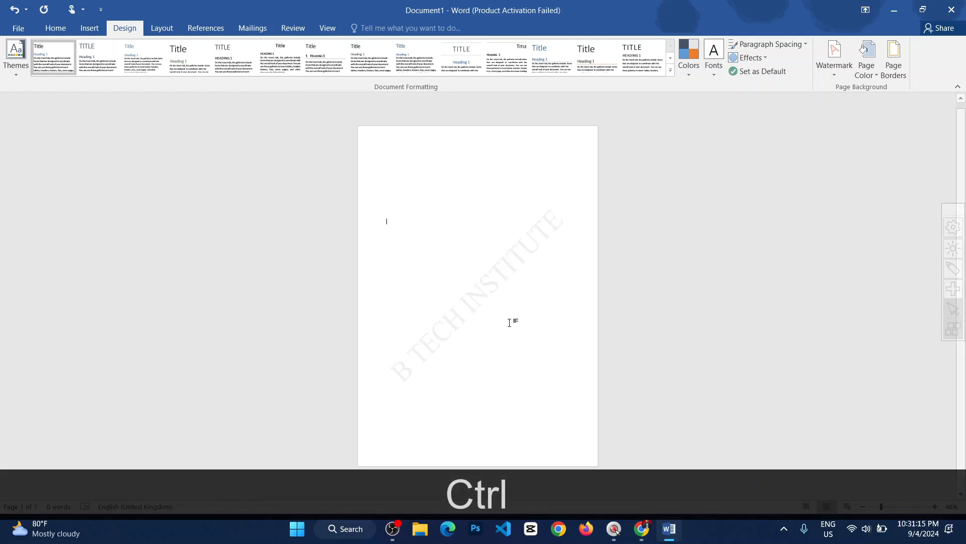
{"action": "scroll", "coordinate": [498, 347], "scroll_direction": "up", "scroll_amount": 4}
{"action": "scroll", "coordinate": [543, 297], "scroll_direction": "down", "scroll_amount": 1}
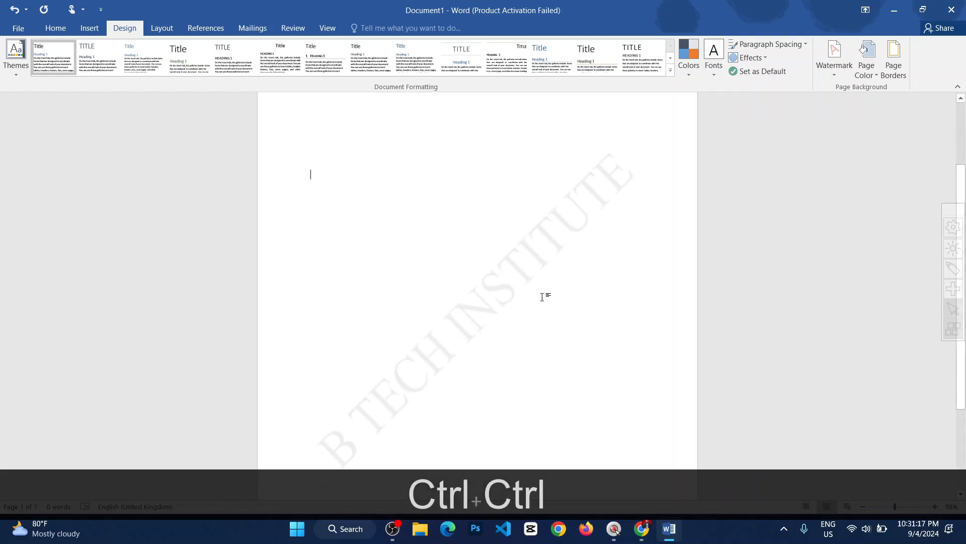
{"action": "scroll", "coordinate": [551, 301], "scroll_direction": "up", "scroll_amount": 3}
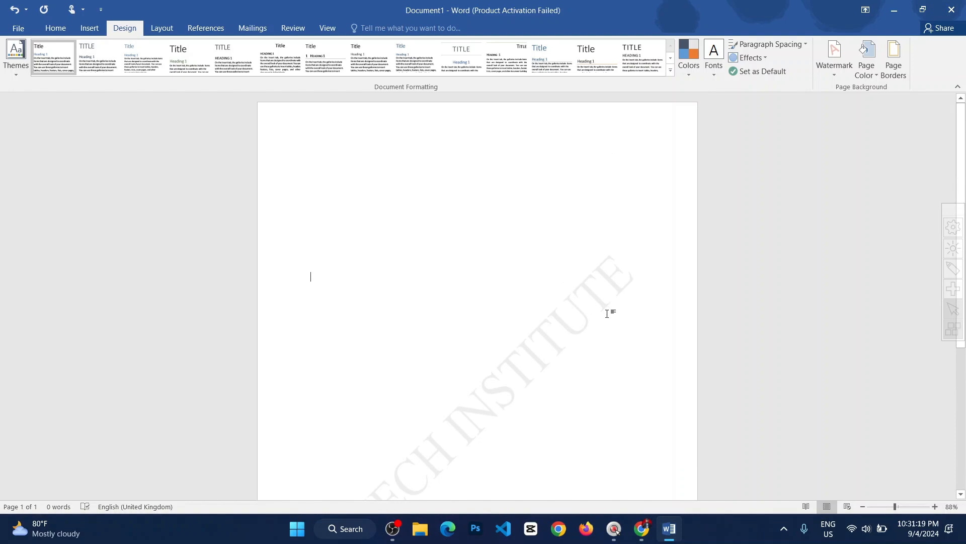
Enter header editing, select the B TECH INSTITUTE watermark and rotate it to slope downward from left to right.
{"action": "double_click", "coordinate": [536, 119]}
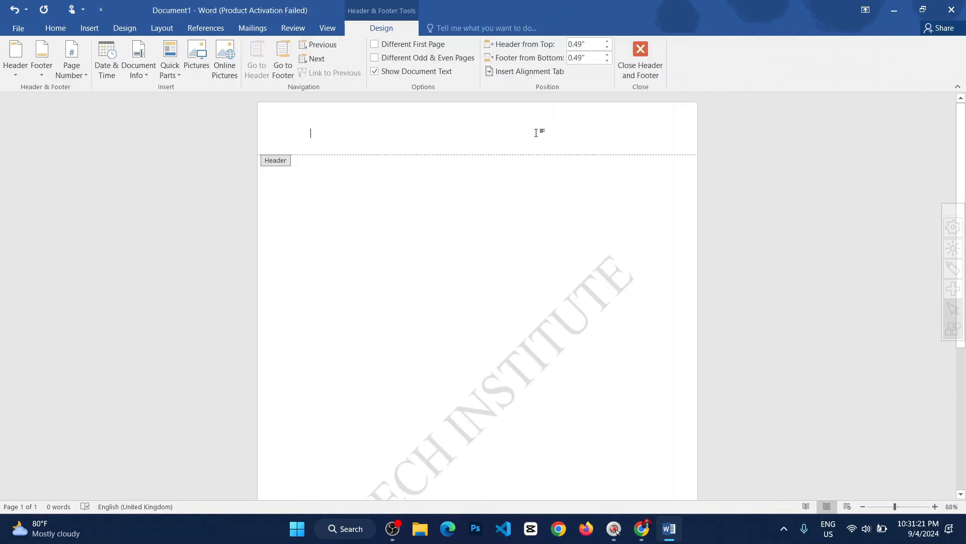
{"action": "scroll", "coordinate": [389, 282], "scroll_direction": "down", "scroll_amount": 5}
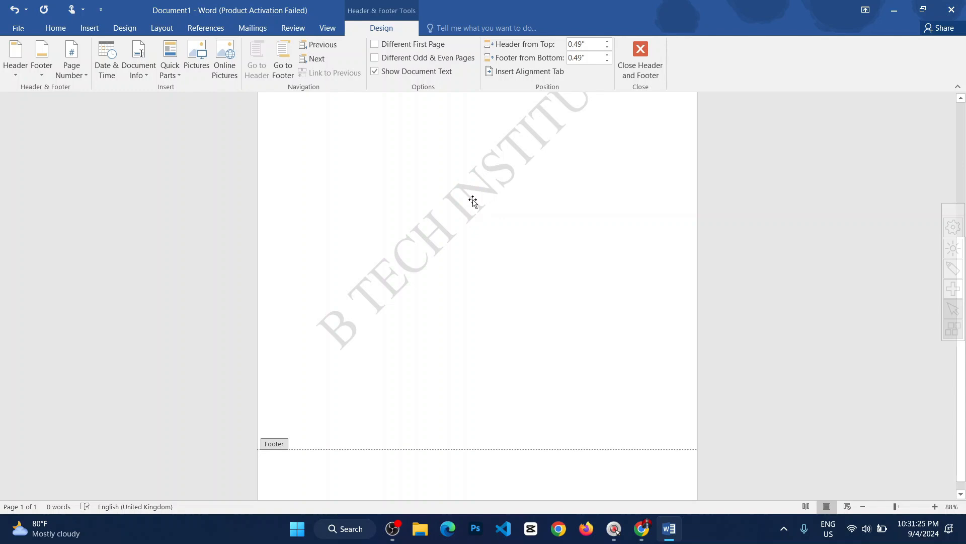
{"action": "left_click", "coordinate": [473, 202]}
{"action": "scroll", "coordinate": [528, 207], "scroll_direction": "up", "scroll_amount": 2}
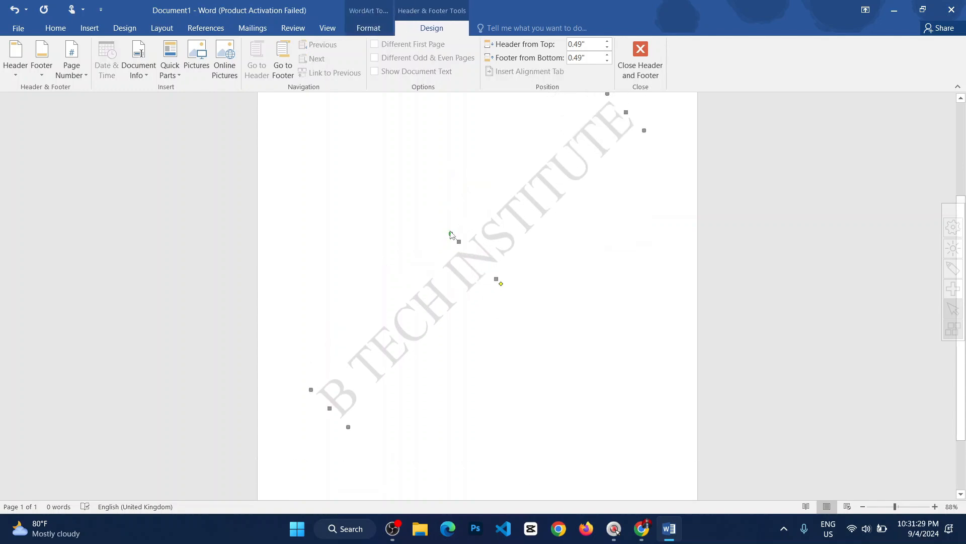
{"action": "left_click_drag", "start_coordinate": [450, 232], "coordinate": [493, 233]}
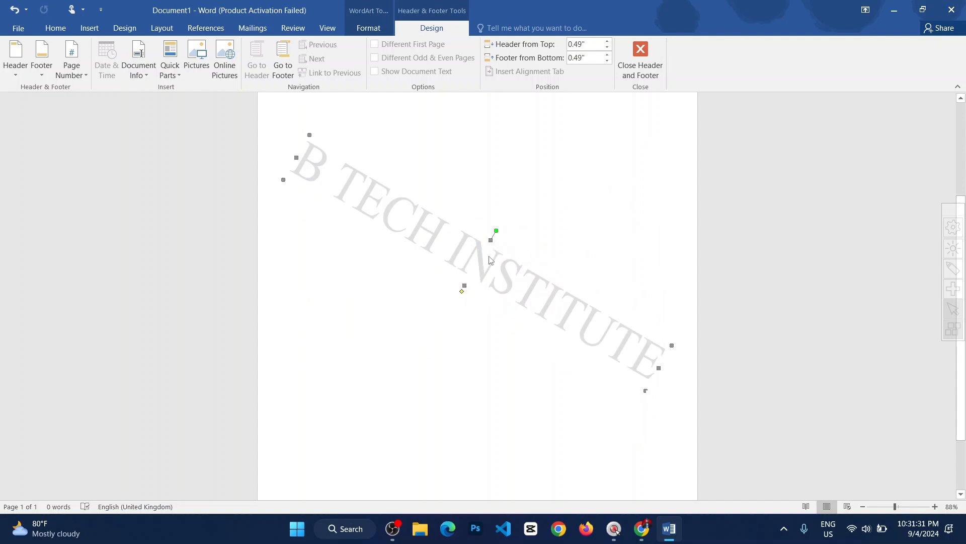
{"action": "left_click", "coordinate": [492, 217]}
Reposition the rotated watermark near the middle of the page and leave header and footer editing.
{"action": "left_click_drag", "start_coordinate": [482, 266], "coordinate": [472, 218]}
{"action": "scroll", "coordinate": [501, 258], "scroll_direction": "up", "scroll_amount": 2}
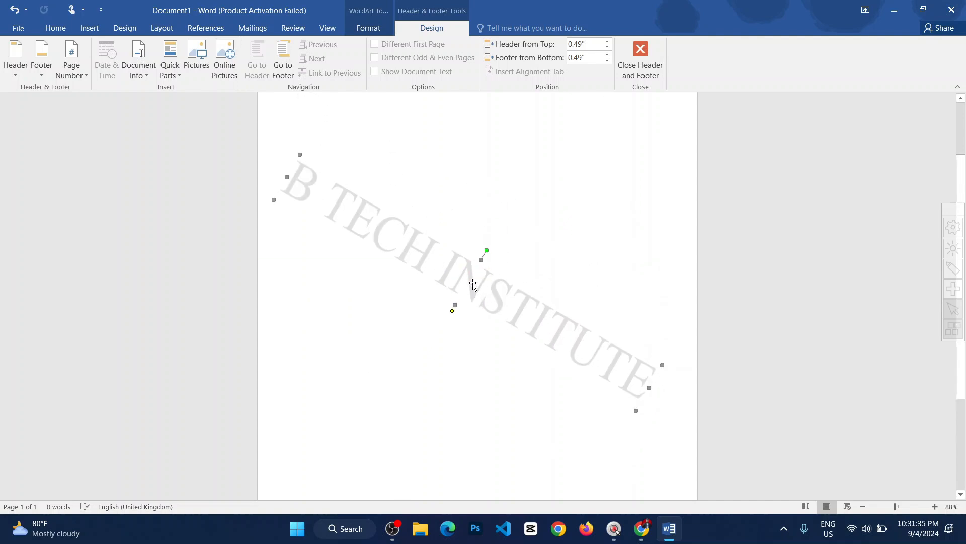
{"action": "left_click_drag", "start_coordinate": [473, 283], "coordinate": [482, 215]}
{"action": "scroll", "coordinate": [488, 233], "scroll_direction": "up", "scroll_amount": 3}
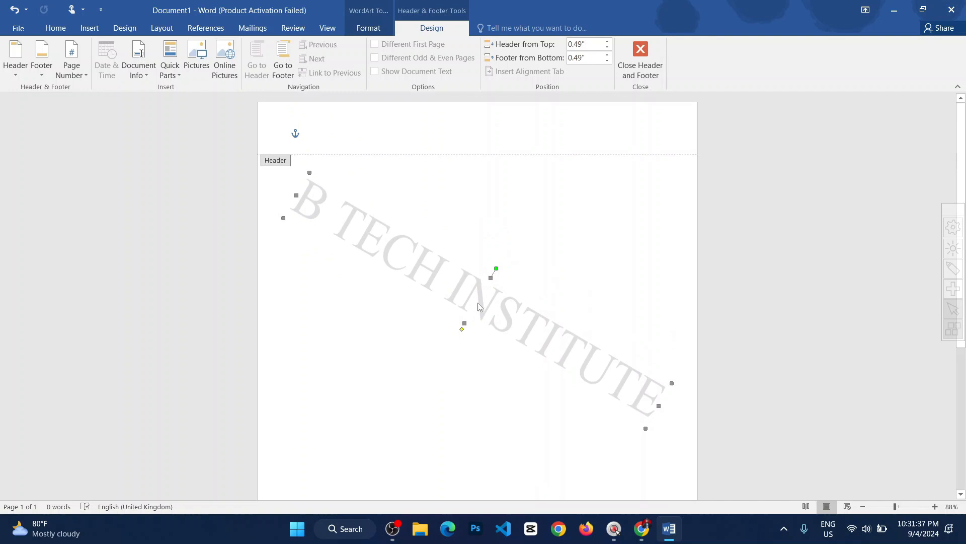
{"action": "left_click_drag", "start_coordinate": [480, 306], "coordinate": [482, 400]}
{"action": "scroll", "coordinate": [527, 345], "scroll_direction": "down", "scroll_amount": 4}
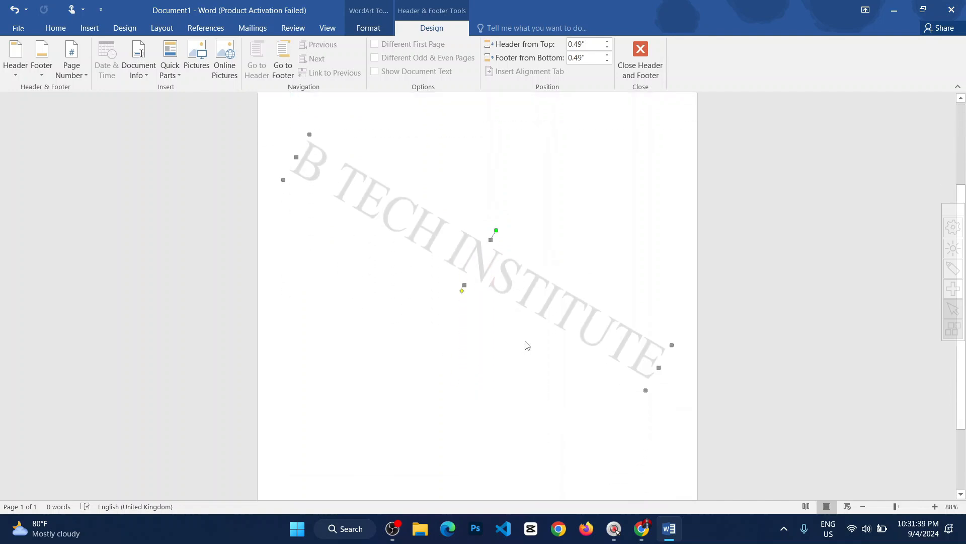
{"action": "left_click", "coordinate": [482, 251]}
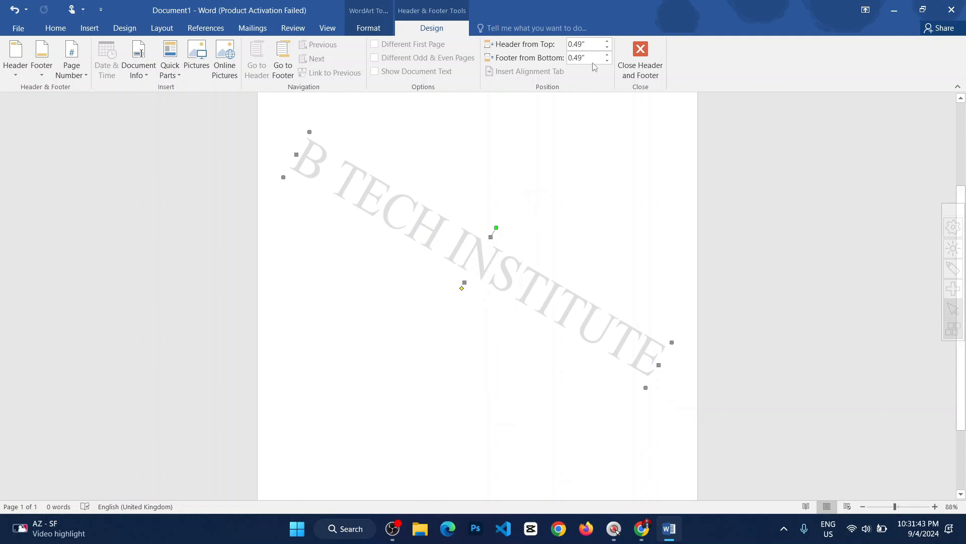
{"action": "left_click", "coordinate": [640, 60]}
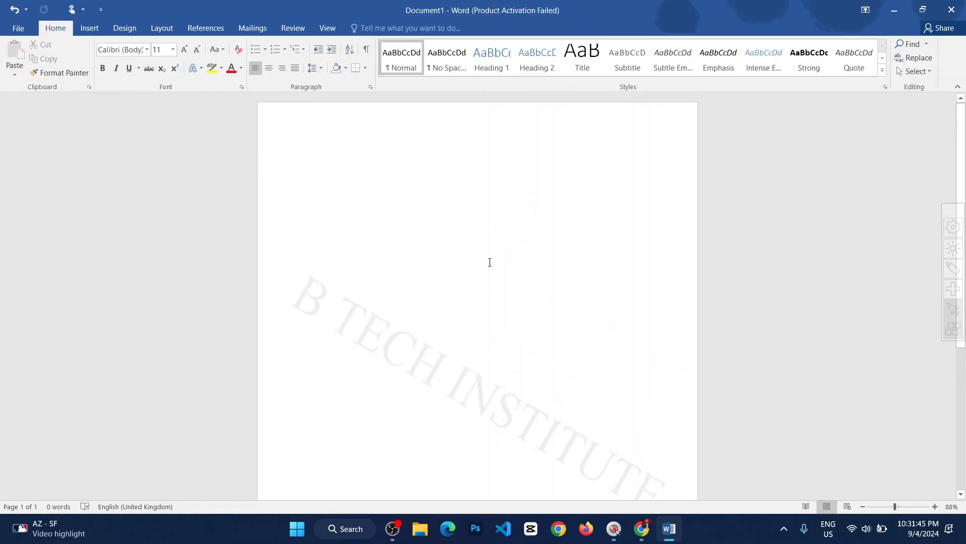
{"action": "scroll", "coordinate": [503, 281], "scroll_direction": "down", "scroll_amount": 5}
{"action": "scroll", "coordinate": [549, 330], "scroll_direction": "up", "scroll_amount": 4}
{"action": "scroll", "coordinate": [548, 330], "scroll_direction": "up", "scroll_amount": 2}
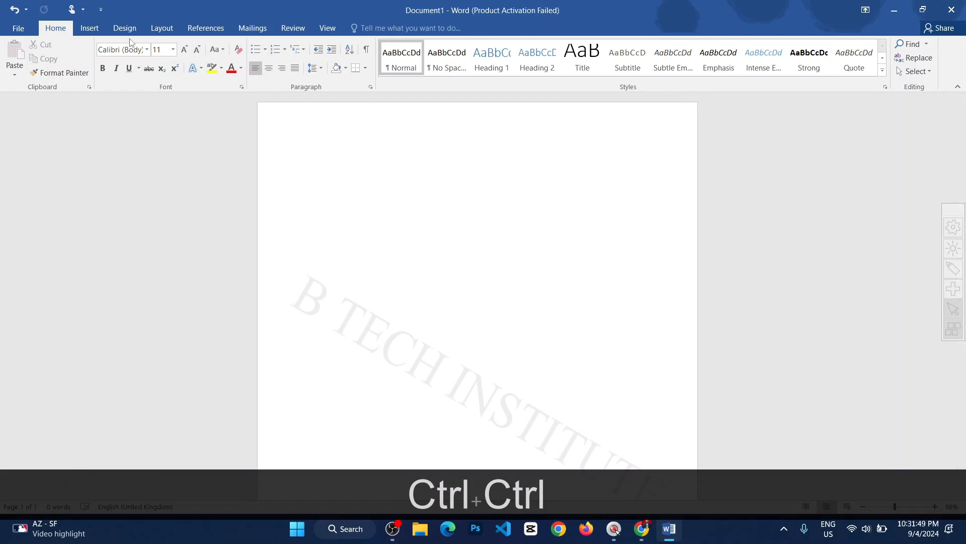
Review the custom watermark settings for B TECH INSTITUTE and close them without making changes.
{"action": "left_click", "coordinate": [91, 30]}
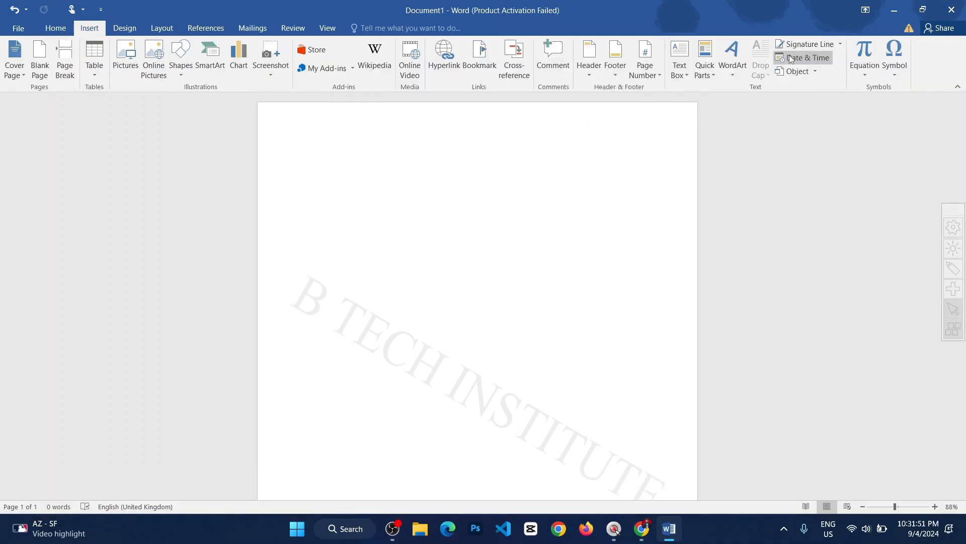
{"action": "left_click", "coordinate": [134, 31]}
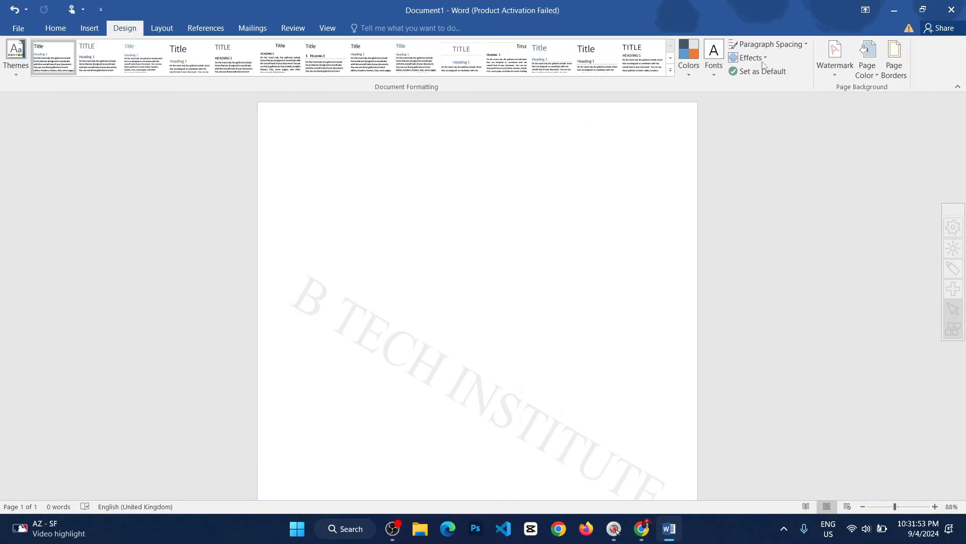
{"action": "left_click", "coordinate": [844, 74]}
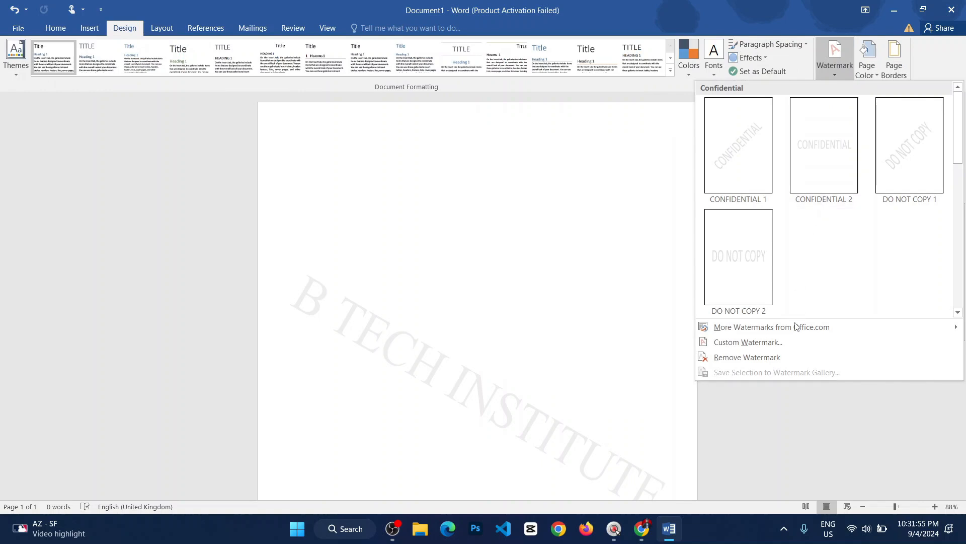
{"action": "left_click", "coordinate": [773, 345]}
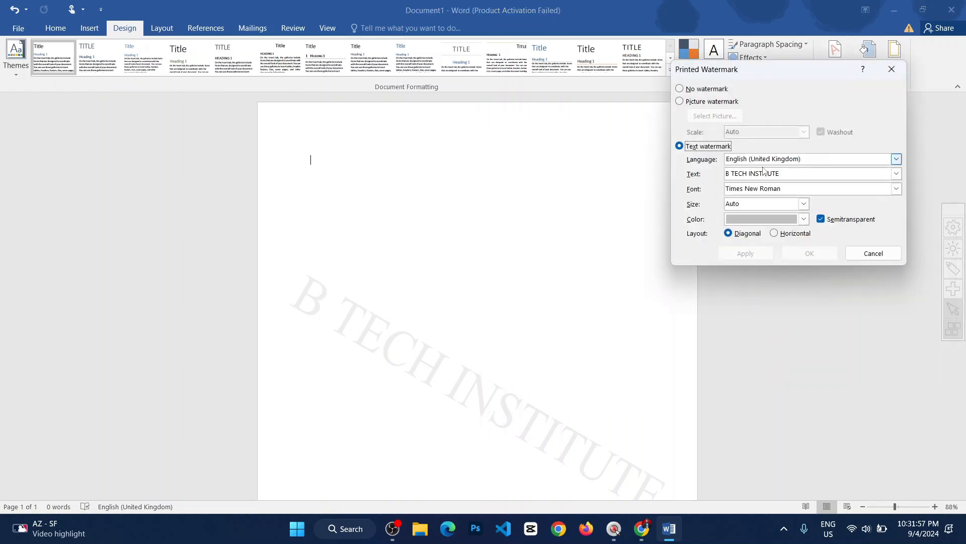
{"action": "left_click_drag", "start_coordinate": [804, 77], "coordinate": [804, 67]}
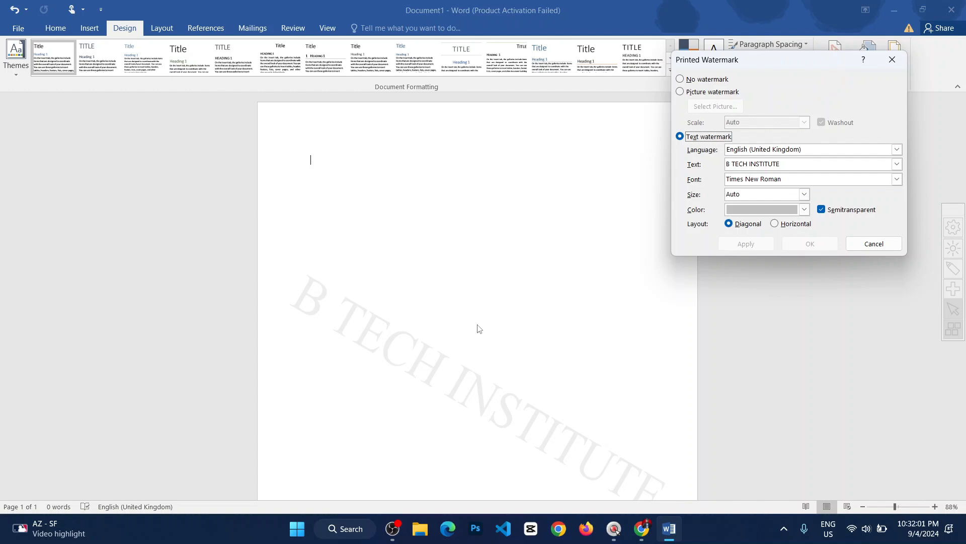
{"action": "left_click_drag", "start_coordinate": [790, 60], "coordinate": [262, 31]}
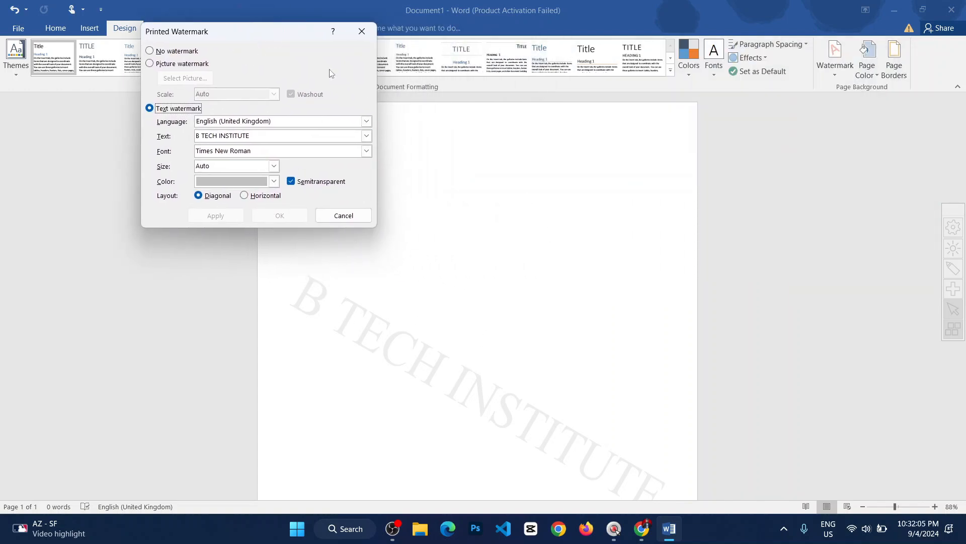
{"action": "left_click", "coordinate": [362, 32]}
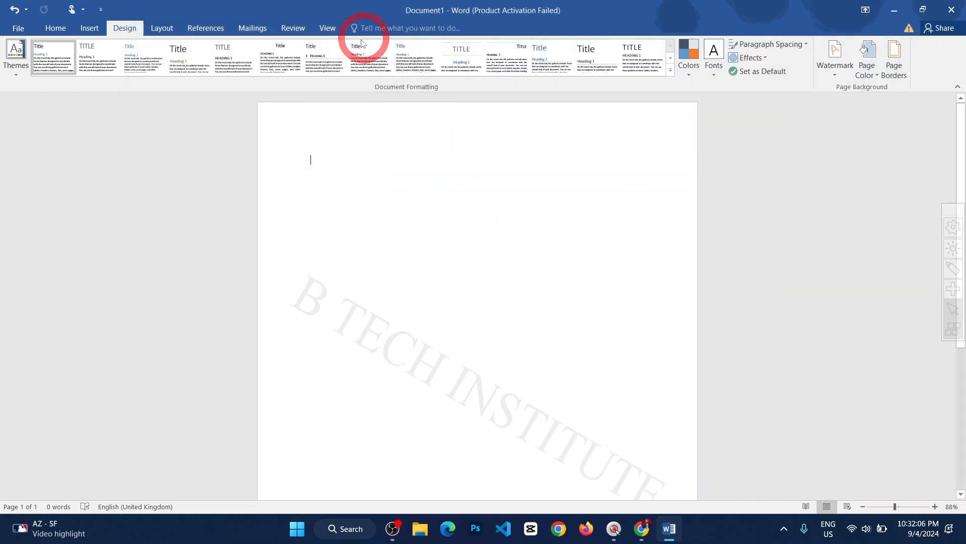
Remove the B TECH INSTITUTE watermark from the page.
{"action": "left_click", "coordinate": [826, 67]}
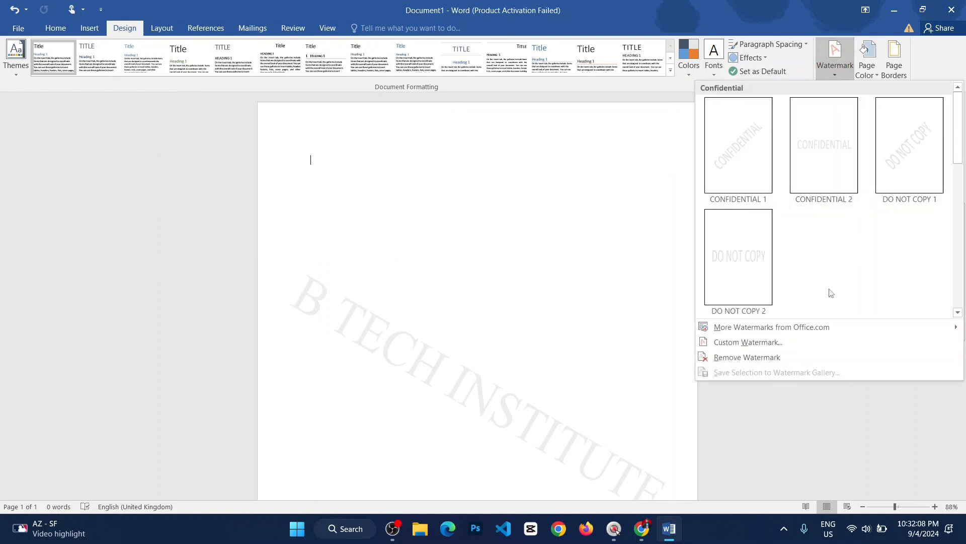
{"action": "left_click", "coordinate": [756, 356]}
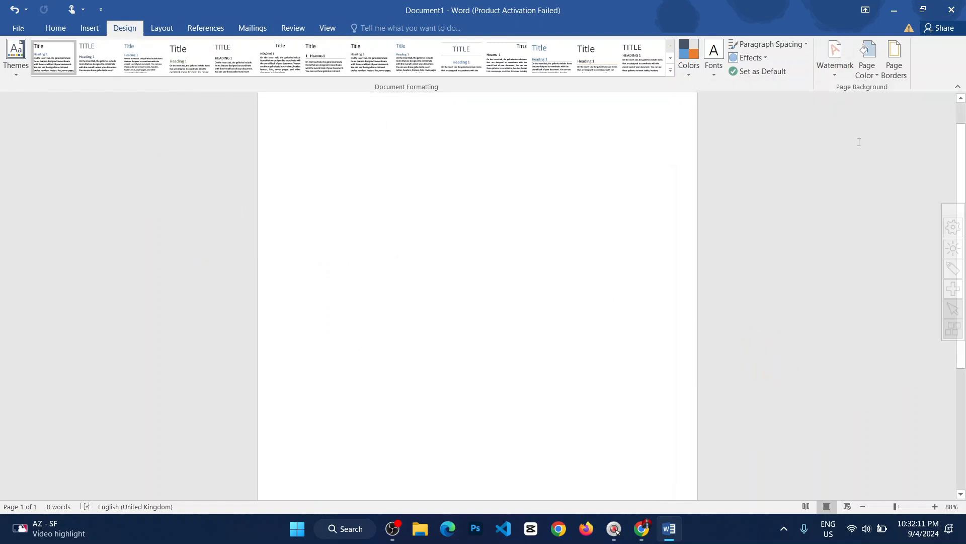
{"action": "left_click", "coordinate": [838, 66]}
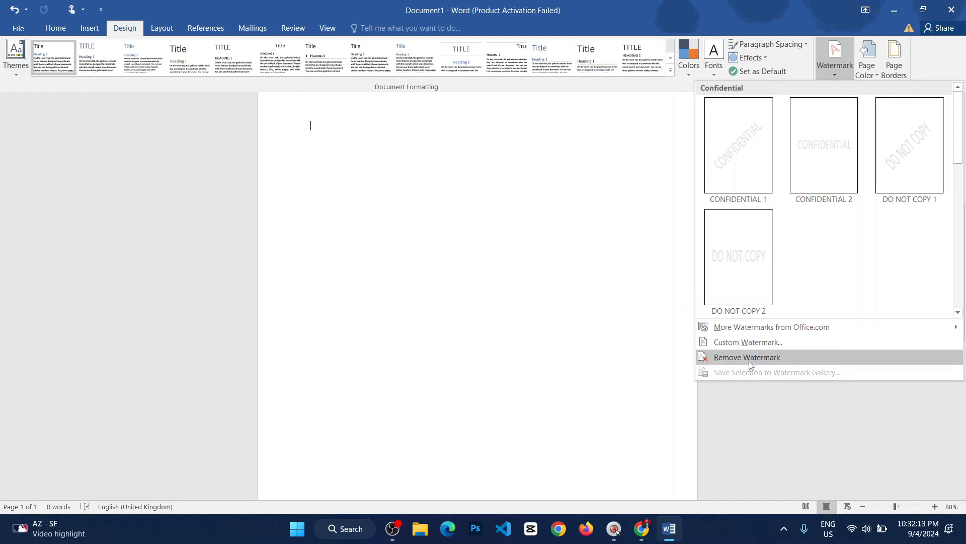
Switch to Chrome and search Google for "bd logo".
{"action": "left_click", "coordinate": [642, 528]}
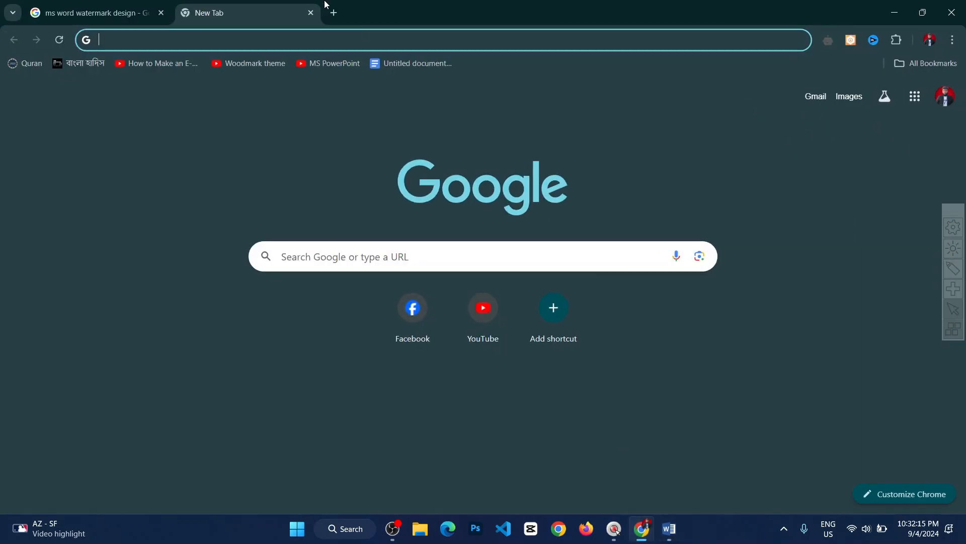
{"action": "type", "text": "bd logo"}
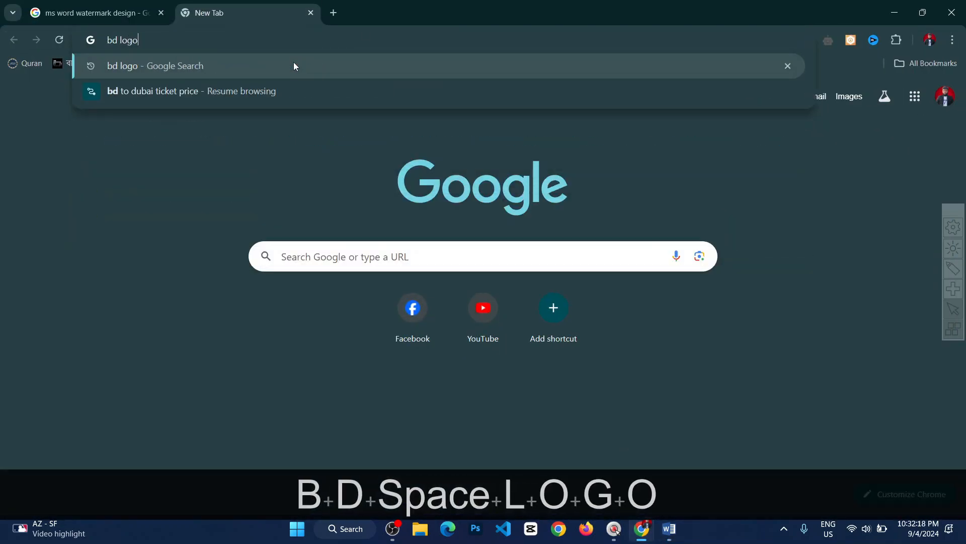
{"action": "key", "text": "Return"}
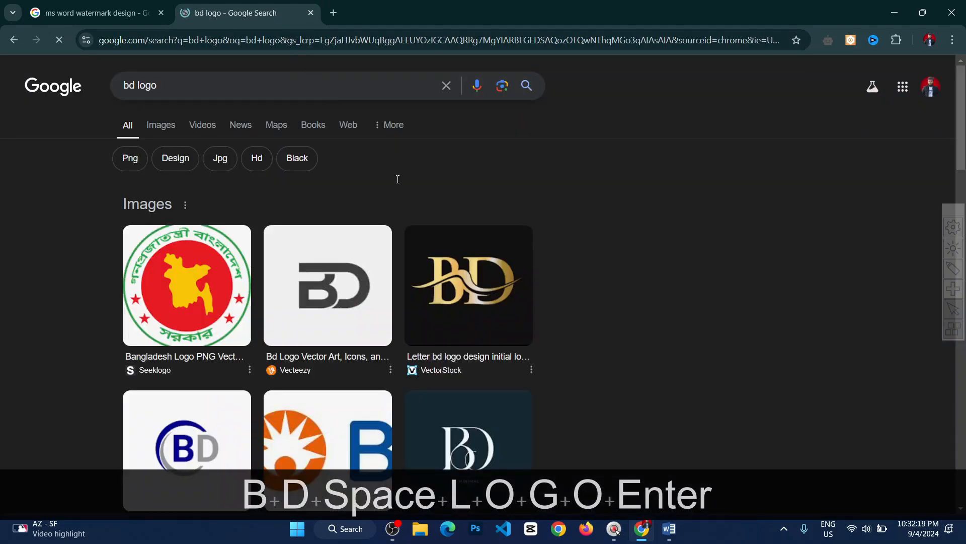
Save the round red and green Bangladesh logo from the image results to the Desktop as the PNG file download.
{"action": "scroll", "coordinate": [182, 164], "scroll_direction": "down", "scroll_amount": 2}
{"action": "right_click", "coordinate": [182, 164]}
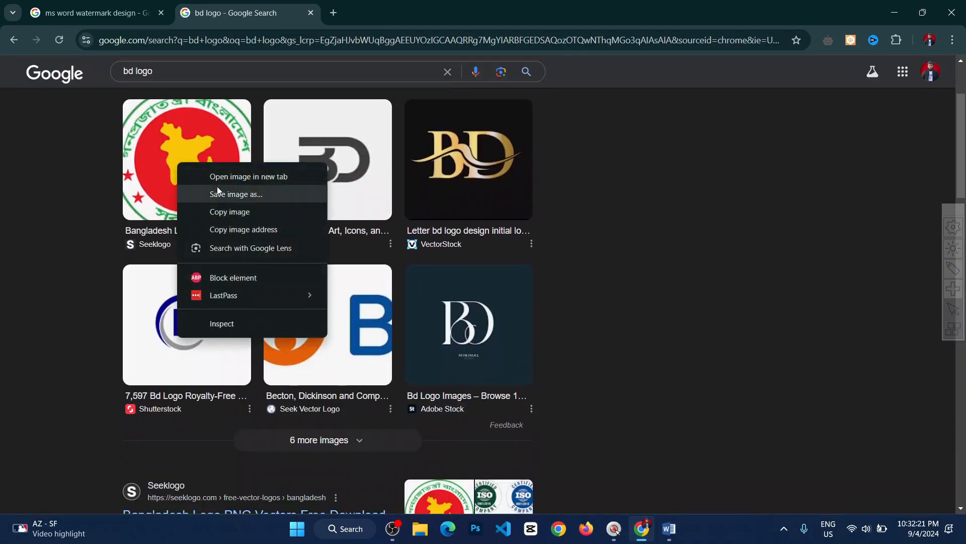
{"action": "left_click", "coordinate": [219, 194]}
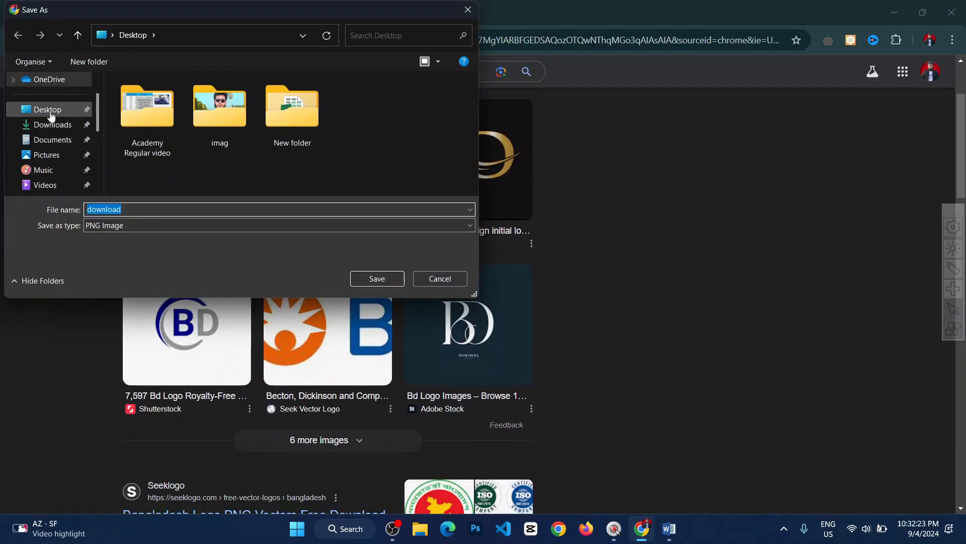
{"action": "left_click", "coordinate": [61, 109]}
{"action": "left_click", "coordinate": [377, 279]}
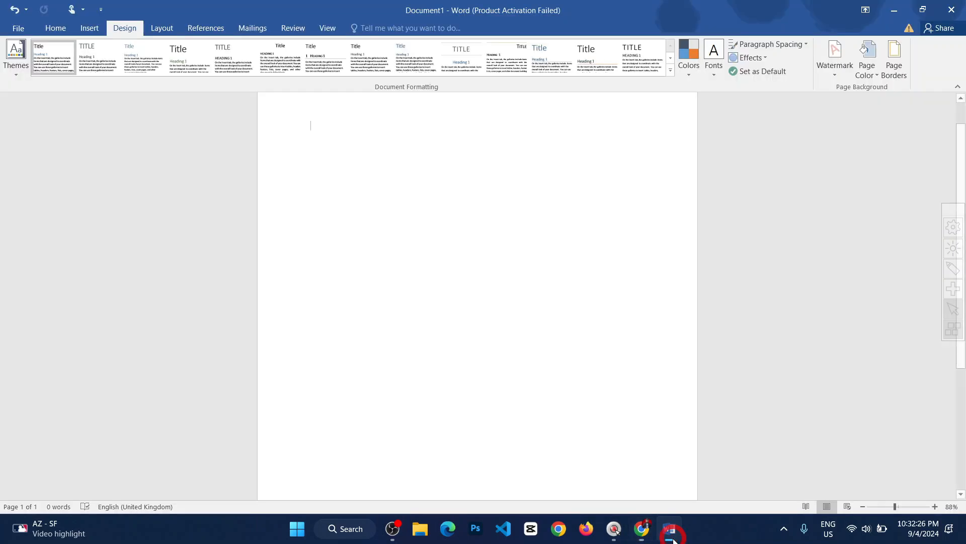
Switch to Word and set the custom watermark type to a picture watermark.
{"action": "left_click", "coordinate": [668, 529]}
{"action": "scroll", "coordinate": [208, 127], "scroll_direction": "up", "scroll_amount": 1}
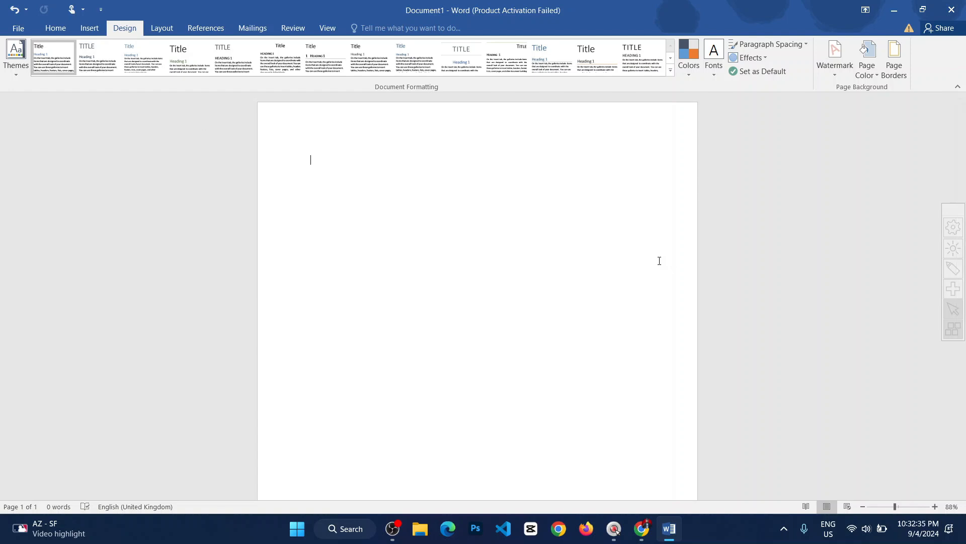
{"action": "scroll", "coordinate": [594, 267], "scroll_direction": "down", "scroll_amount": 4}
{"action": "scroll", "coordinate": [548, 277], "scroll_direction": "up", "scroll_amount": 4}
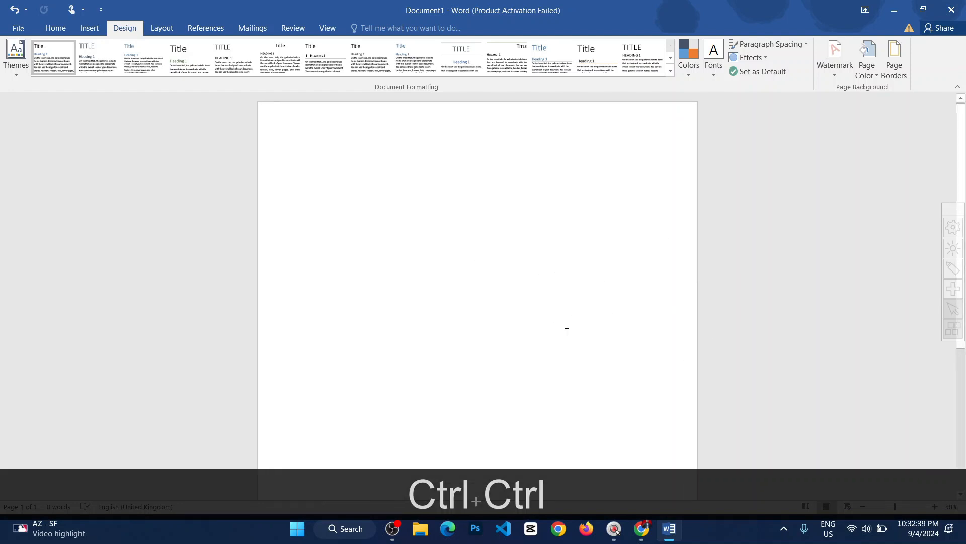
{"action": "scroll", "coordinate": [572, 334], "scroll_direction": "down", "scroll_amount": 1}
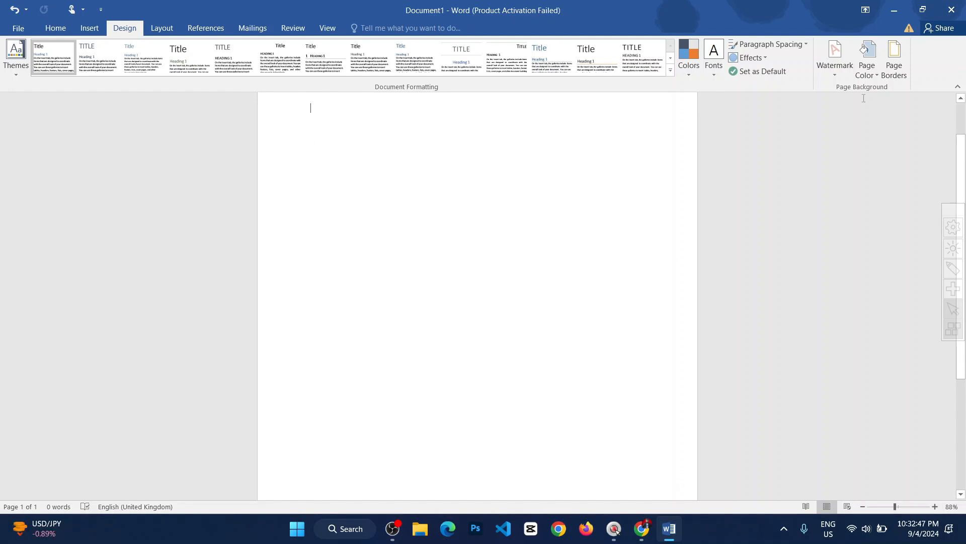
{"action": "left_click", "coordinate": [839, 67]}
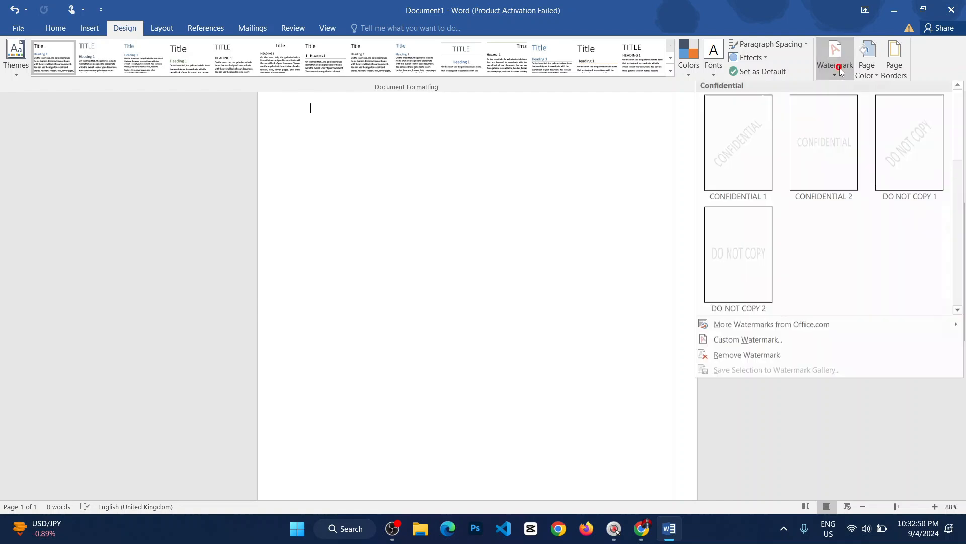
{"action": "left_click", "coordinate": [726, 342]}
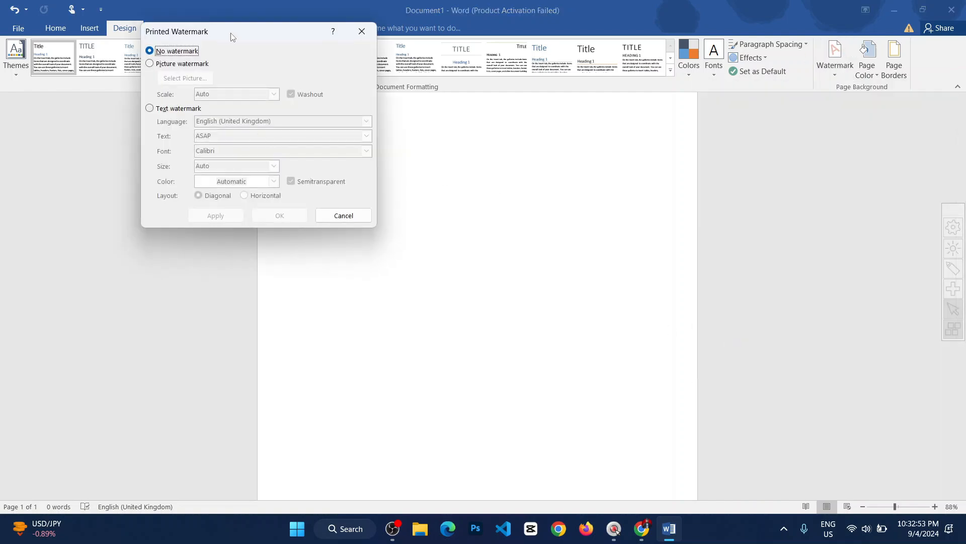
{"action": "left_click_drag", "start_coordinate": [232, 36], "coordinate": [533, 138]}
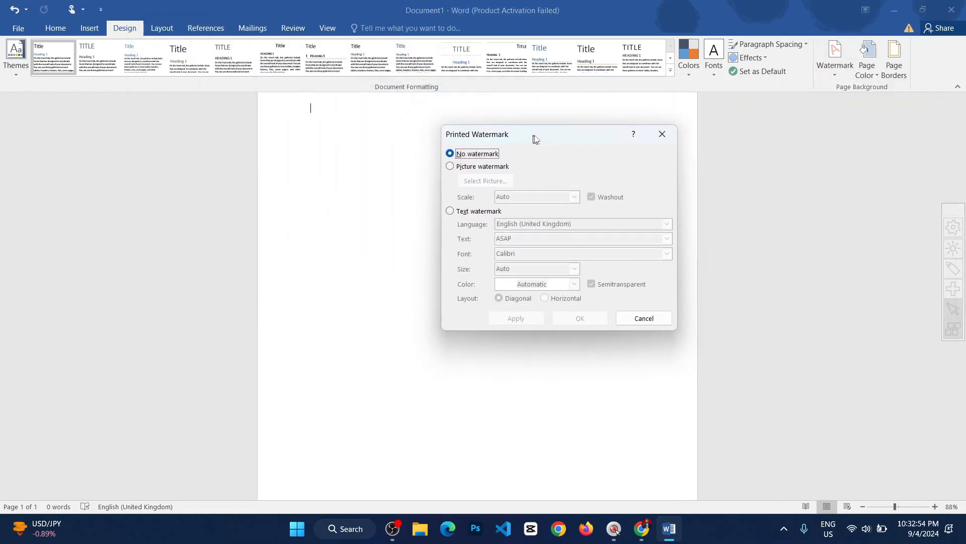
{"action": "left_click", "coordinate": [450, 166]}
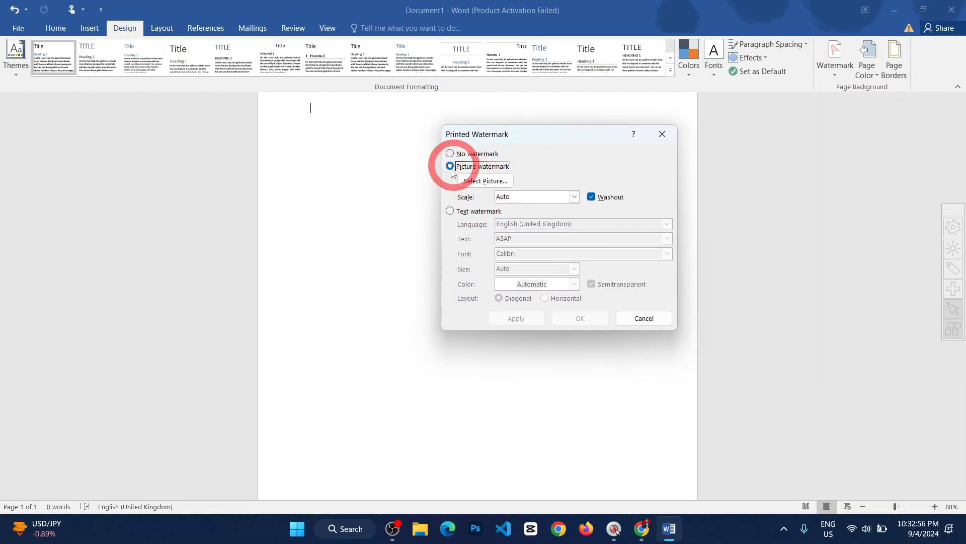
Load the download image from the Desktop as the watermark picture.
{"action": "left_click", "coordinate": [496, 182]}
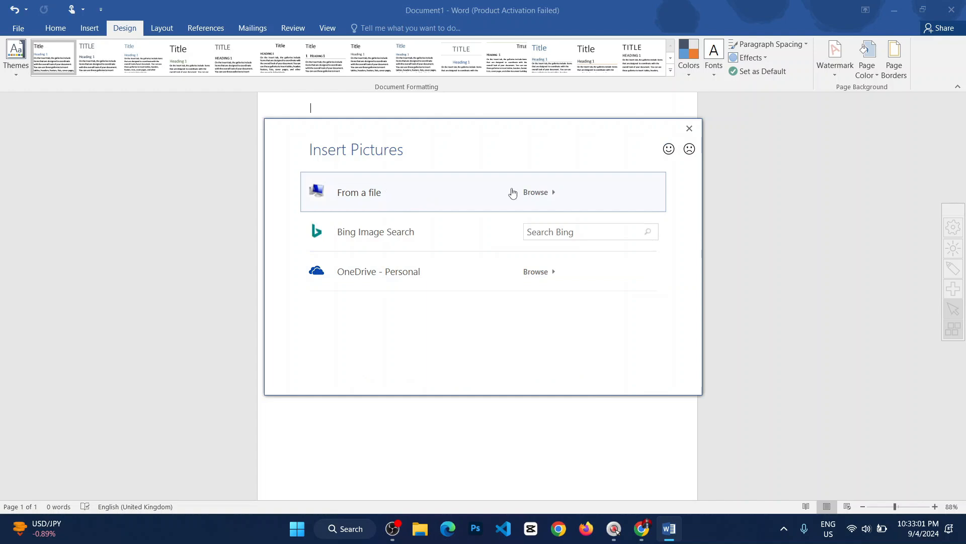
{"action": "left_click", "coordinate": [512, 193]}
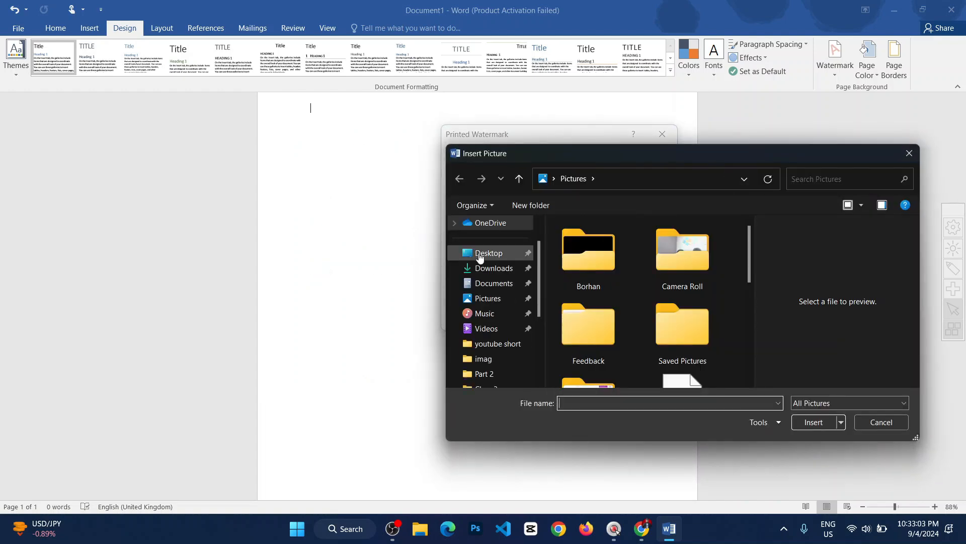
{"action": "left_click", "coordinate": [480, 255]}
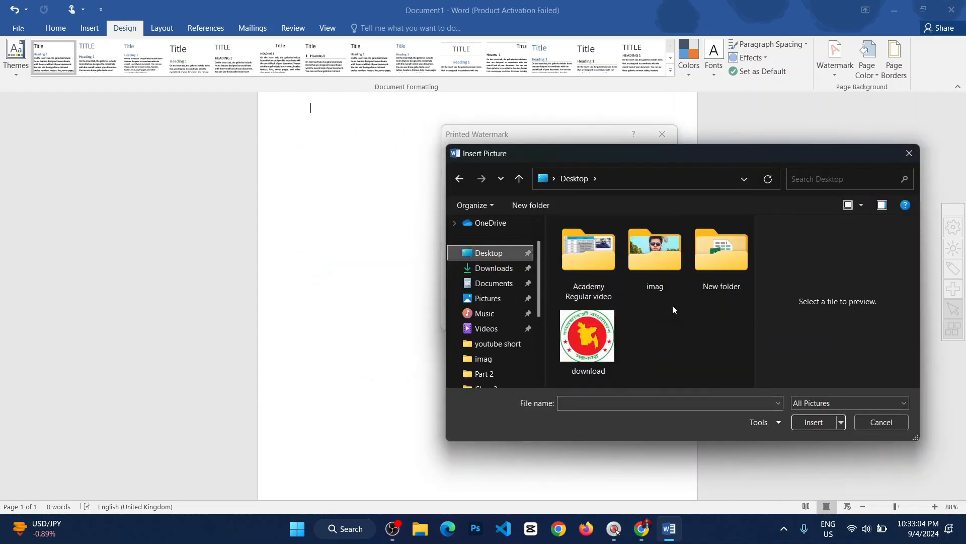
{"action": "left_click", "coordinate": [594, 349]}
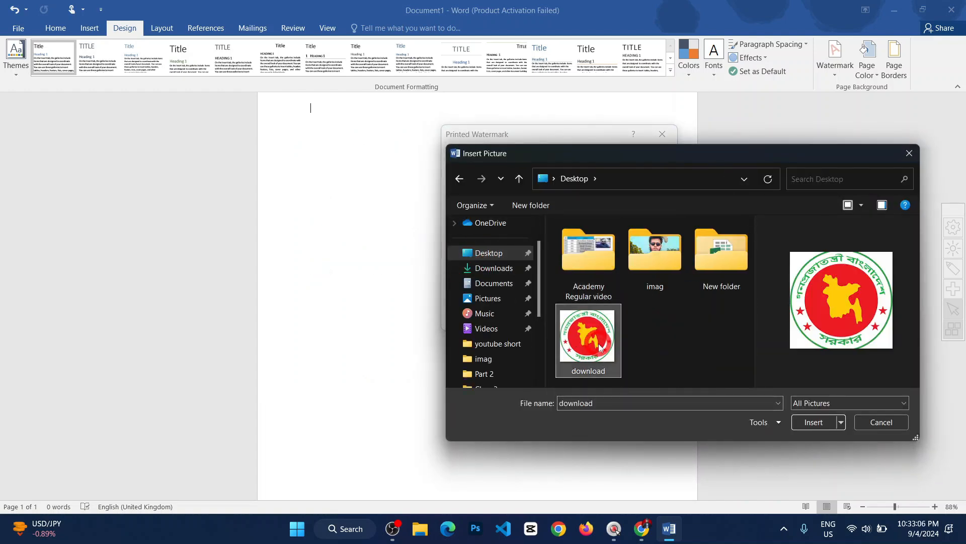
{"action": "left_click", "coordinate": [806, 422]}
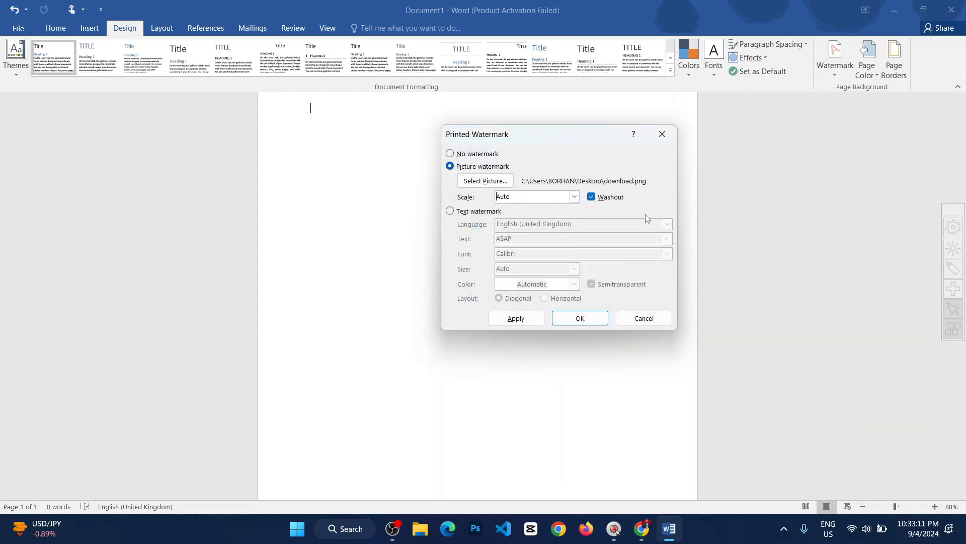
Apply the picture watermark to the page with Auto scale and Washout on, keeping the settings open.
{"action": "left_click", "coordinate": [577, 201]}
{"action": "left_click", "coordinate": [574, 200]}
{"action": "left_click_drag", "start_coordinate": [585, 137], "coordinate": [806, 129]}
{"action": "left_click", "coordinate": [723, 300]}
{"action": "left_click", "coordinate": [734, 313]}
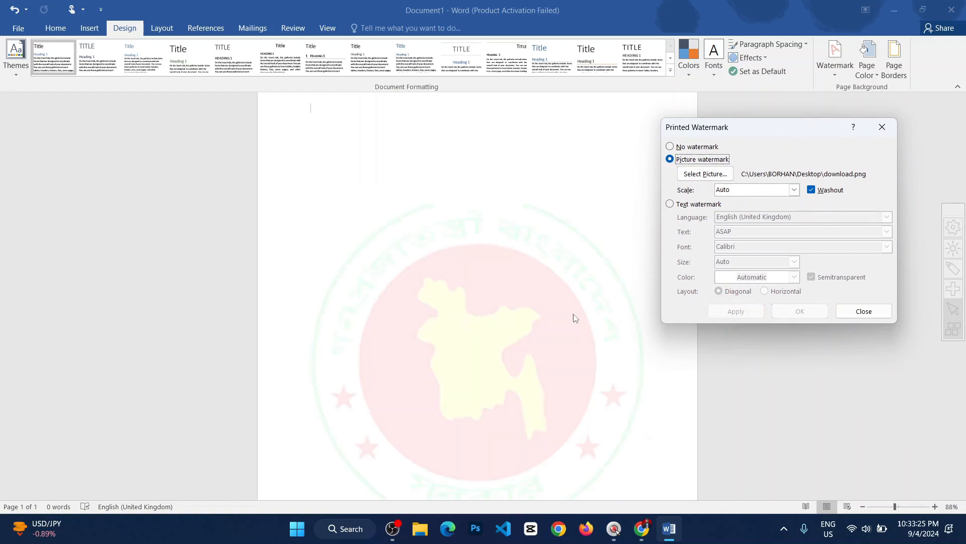
Turn off Washout for the picture watermark and apply the change.
{"action": "key", "text": "ctrl"}
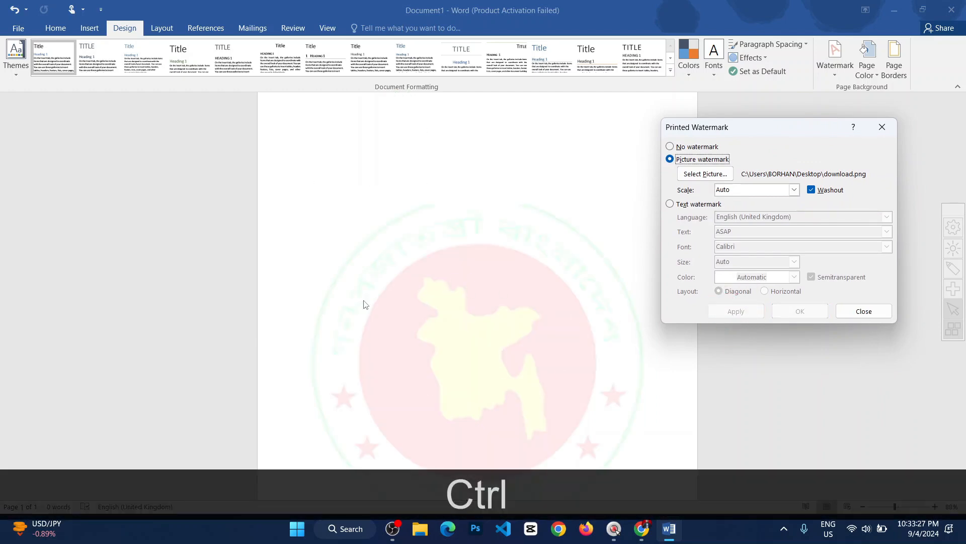
{"action": "left_click", "coordinate": [831, 190]}
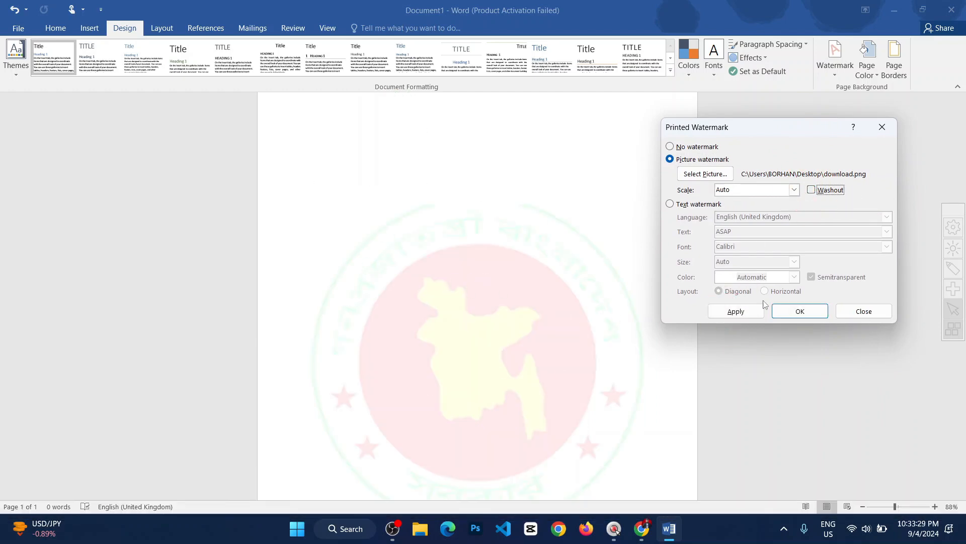
{"action": "left_click", "coordinate": [739, 312]}
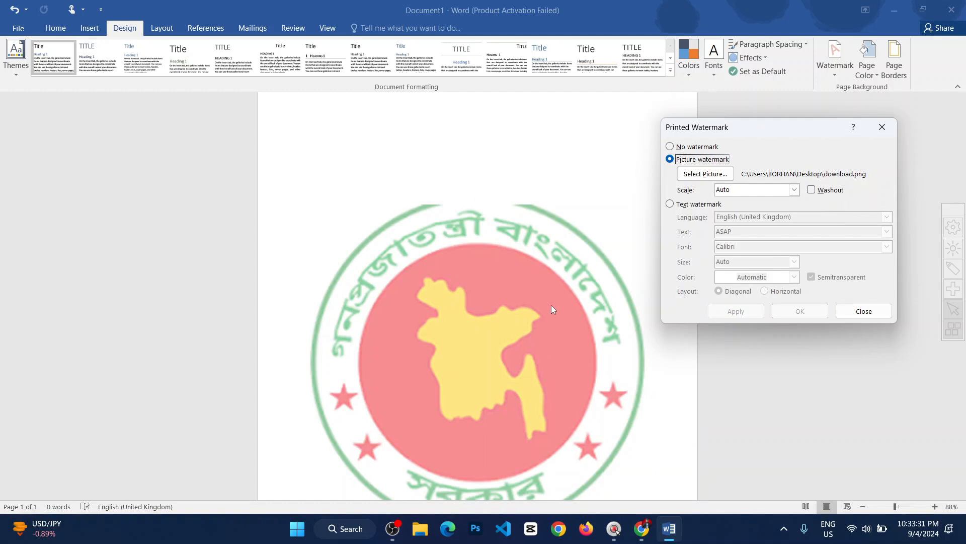
Turn Washout back on for the picture watermark, apply it and close the watermark settings.
{"action": "left_click", "coordinate": [811, 190]}
{"action": "left_click", "coordinate": [735, 311]}
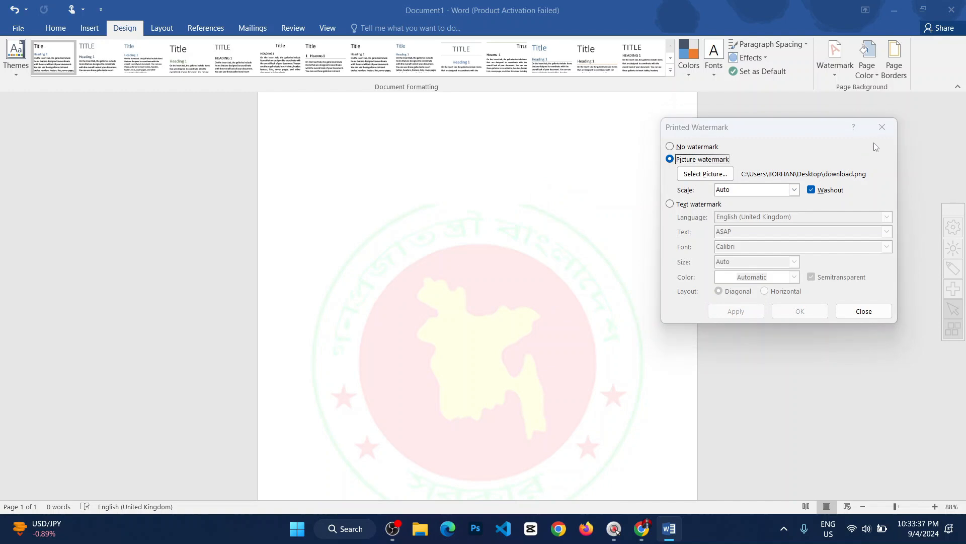
{"action": "left_click", "coordinate": [860, 311]}
Examine the logo watermark's appearance and placement on the page, both close up and as a whole page.
{"action": "scroll", "coordinate": [541, 296], "scroll_direction": "down", "scroll_amount": 3, "text": "ctrl"}
{"action": "scroll", "coordinate": [550, 304], "scroll_direction": "up", "scroll_amount": 3, "text": "ctrl"}
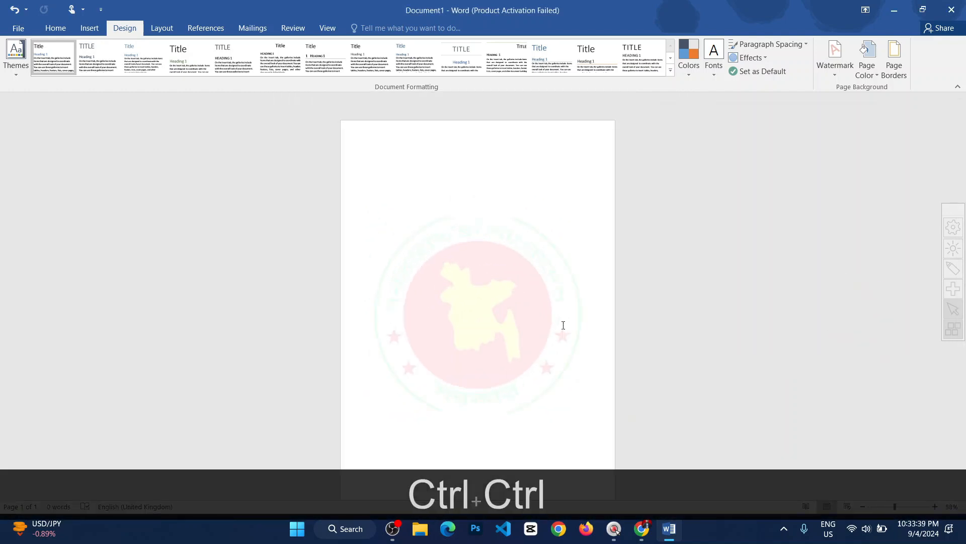
{"action": "scroll", "coordinate": [571, 327], "scroll_direction": "down", "scroll_amount": 3, "text": "ctrl"}
{"action": "scroll", "coordinate": [583, 340], "scroll_direction": "up", "scroll_amount": 5, "text": "ctrl"}
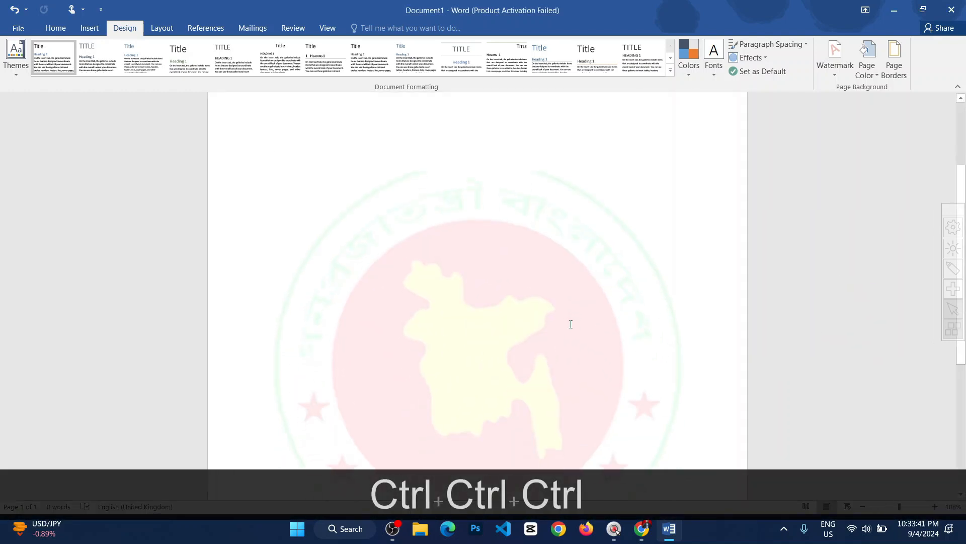
{"action": "scroll", "coordinate": [595, 330], "scroll_direction": "down", "scroll_amount": 4, "text": "ctrl"}
{"action": "scroll", "coordinate": [596, 330], "scroll_direction": "down", "scroll_amount": 4, "text": "ctrl"}
{"action": "scroll", "coordinate": [600, 332], "scroll_direction": "up", "scroll_amount": 12, "text": "ctrl"}
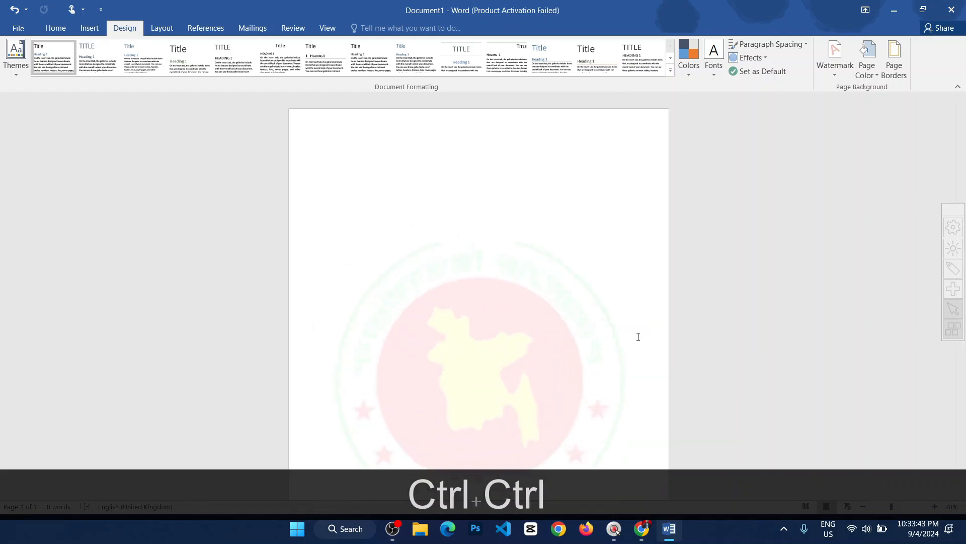
{"action": "scroll", "coordinate": [580, 330], "scroll_direction": "down", "scroll_amount": 12, "text": "ctrl"}
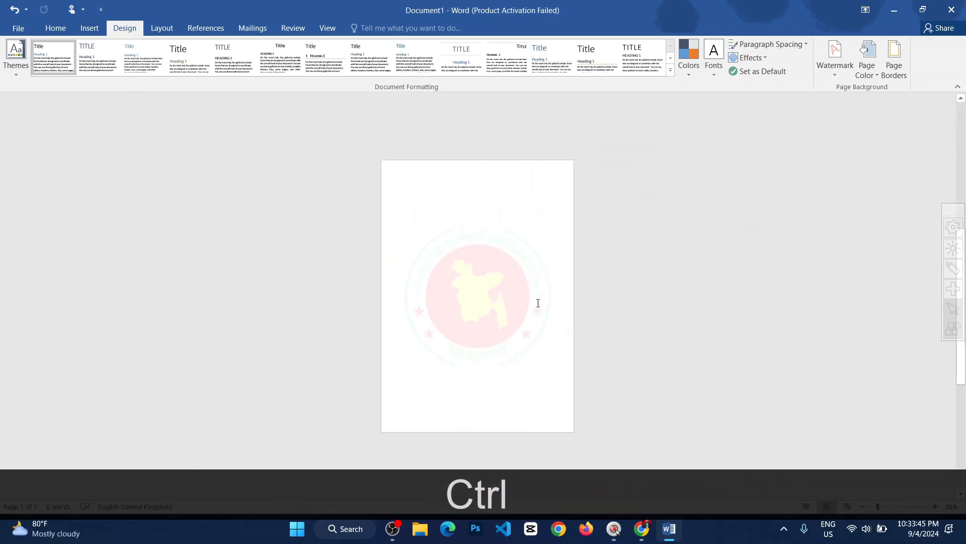
{"action": "scroll", "coordinate": [521, 317], "scroll_direction": "up", "scroll_amount": 11, "text": "ctrl"}
{"action": "scroll", "coordinate": [521, 317], "scroll_direction": "up", "scroll_amount": 1, "text": "ctrl"}
{"action": "scroll", "coordinate": [598, 330], "scroll_direction": "up", "scroll_amount": 6}
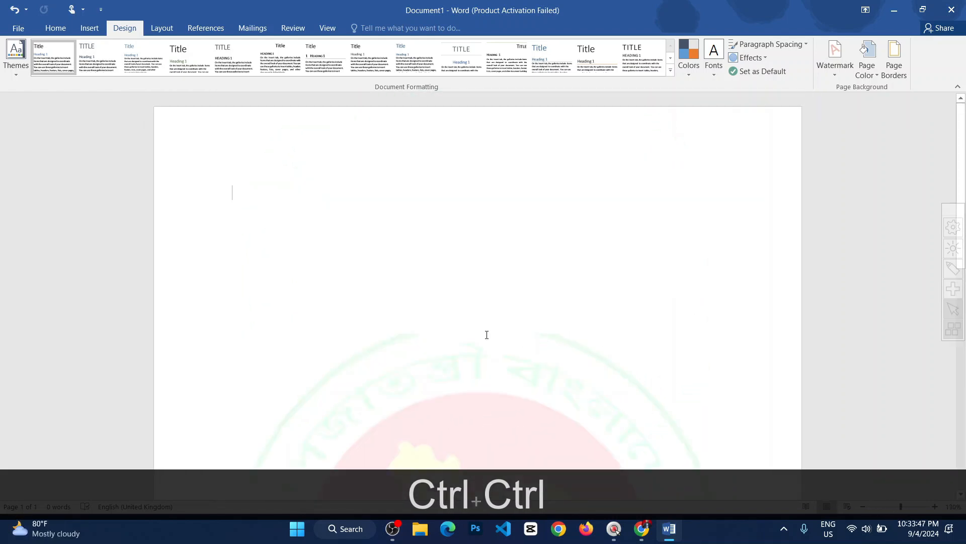
{"action": "scroll", "coordinate": [456, 322], "scroll_direction": "down", "scroll_amount": 6}
{"action": "scroll", "coordinate": [464, 330], "scroll_direction": "up", "scroll_amount": 6}
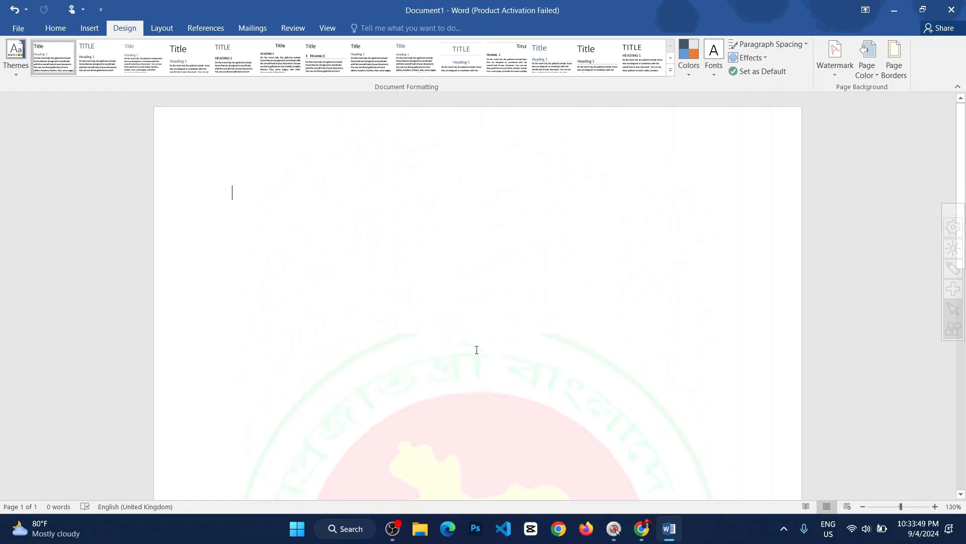
{"action": "scroll", "coordinate": [477, 347], "scroll_direction": "down", "scroll_amount": 5, "text": "ctrl"}
{"action": "scroll", "coordinate": [520, 349], "scroll_direction": "down", "scroll_amount": 4, "text": "ctrl"}
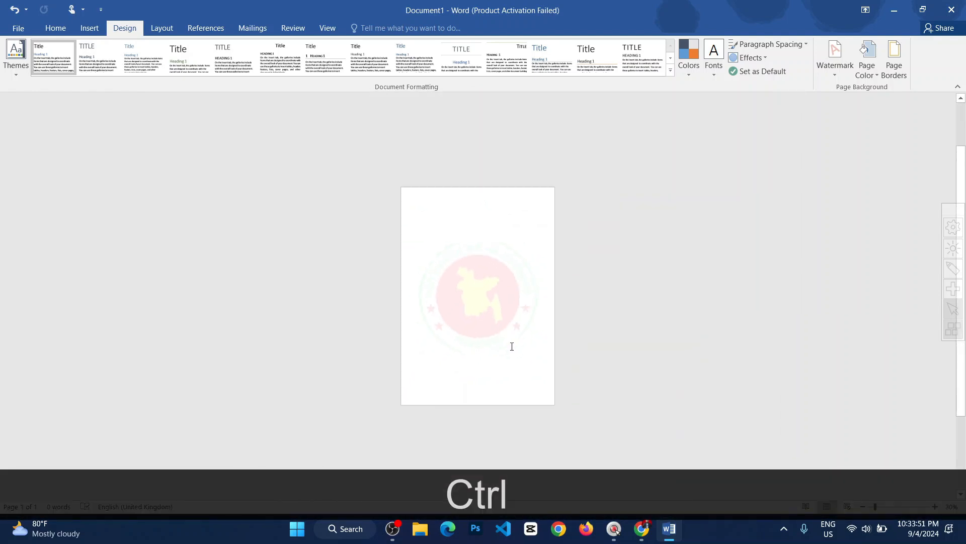
{"action": "scroll", "coordinate": [512, 346], "scroll_direction": "up", "scroll_amount": 9, "text": "ctrl"}
{"action": "scroll", "coordinate": [541, 383], "scroll_direction": "down", "scroll_amount": 8, "text": "ctrl"}
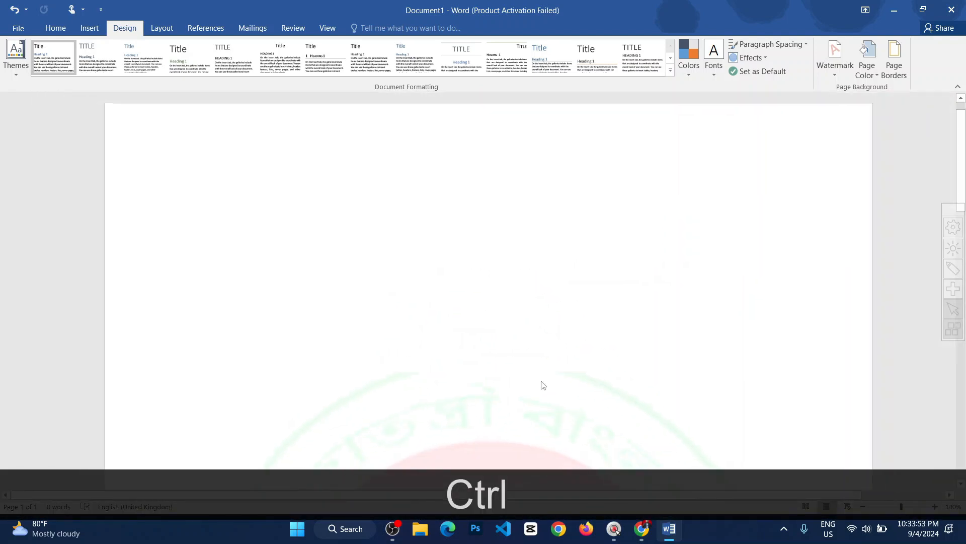
{"action": "scroll", "coordinate": [536, 378], "scroll_direction": "up", "scroll_amount": 5, "text": "ctrl"}
{"action": "scroll", "coordinate": [537, 378], "scroll_direction": "up", "scroll_amount": 11, "text": "ctrl"}
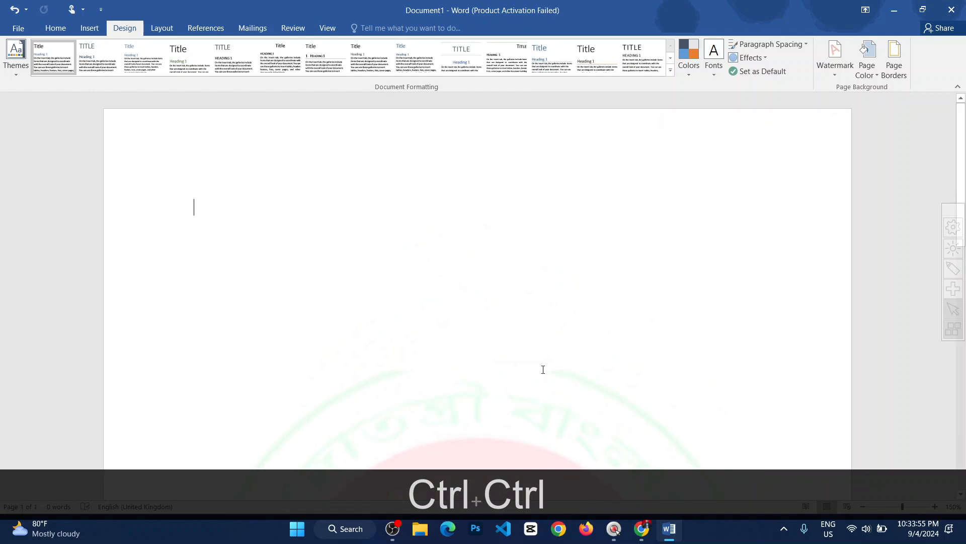
{"action": "scroll", "coordinate": [543, 360], "scroll_direction": "down", "scroll_amount": 8, "text": "ctrl"}
{"action": "scroll", "coordinate": [556, 352], "scroll_direction": "up", "scroll_amount": 5, "text": "ctrl"}
{"action": "scroll", "coordinate": [556, 352], "scroll_direction": "up", "scroll_amount": 1, "text": "ctrl"}
{"action": "scroll", "coordinate": [554, 349], "scroll_direction": "down", "scroll_amount": 7, "text": "ctrl"}
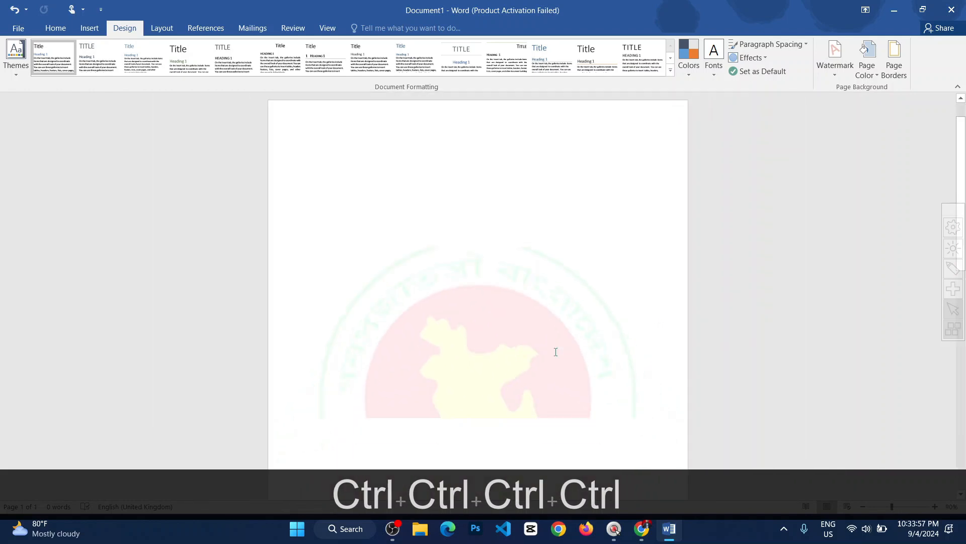
{"action": "scroll", "coordinate": [556, 352], "scroll_direction": "up", "scroll_amount": 6, "text": "ctrl"}
{"action": "scroll", "coordinate": [559, 356], "scroll_direction": "down", "scroll_amount": 1, "text": "ctrl"}
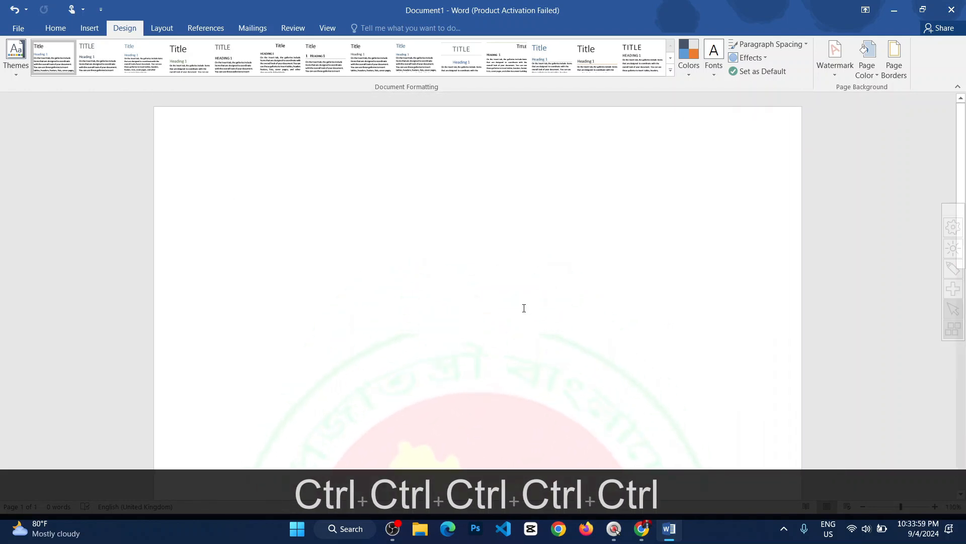
{"action": "scroll", "coordinate": [522, 317], "scroll_direction": "down", "scroll_amount": 5, "text": "ctrl"}
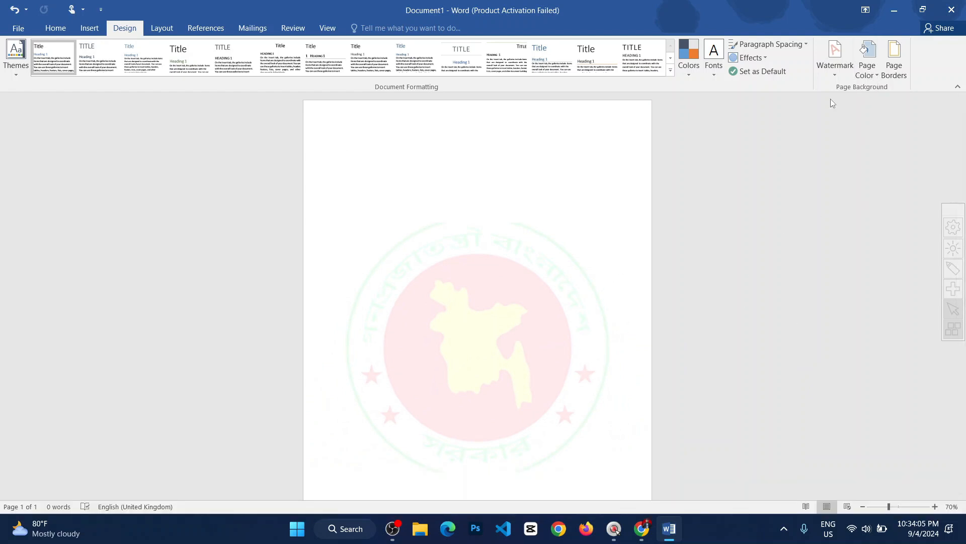
Check the page color choices without picking one, and add a second page with a page break.
{"action": "left_click", "coordinate": [868, 71]}
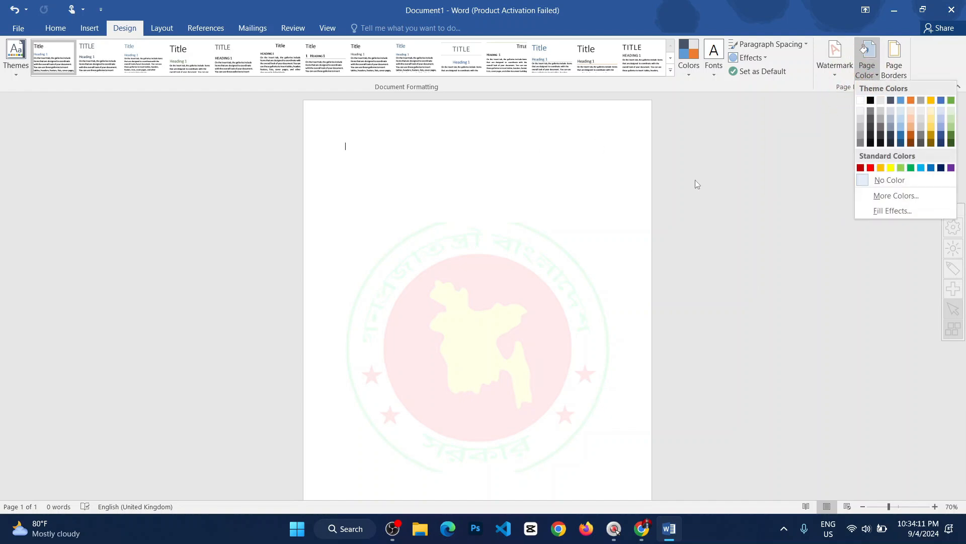
{"action": "left_click", "coordinate": [589, 186]}
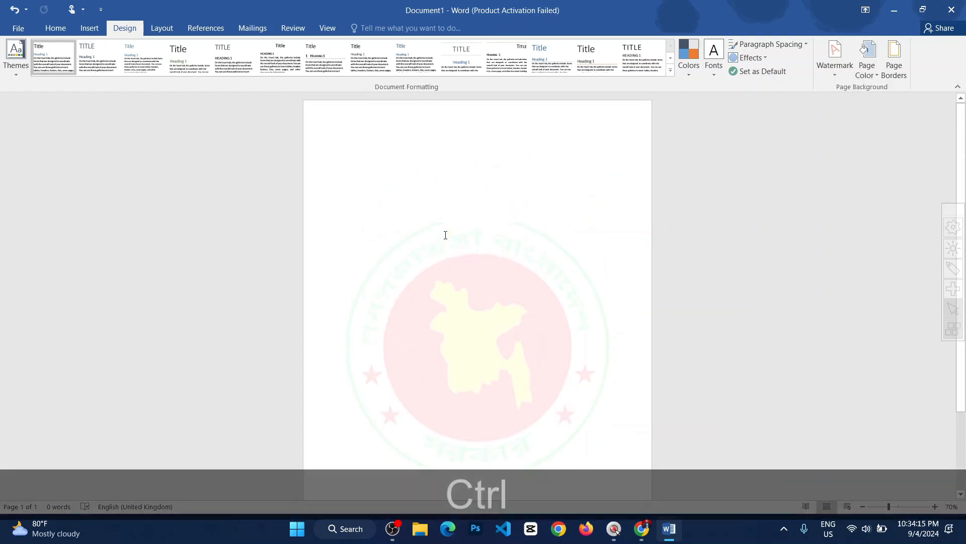
{"action": "key", "text": "ctrl+Return"}
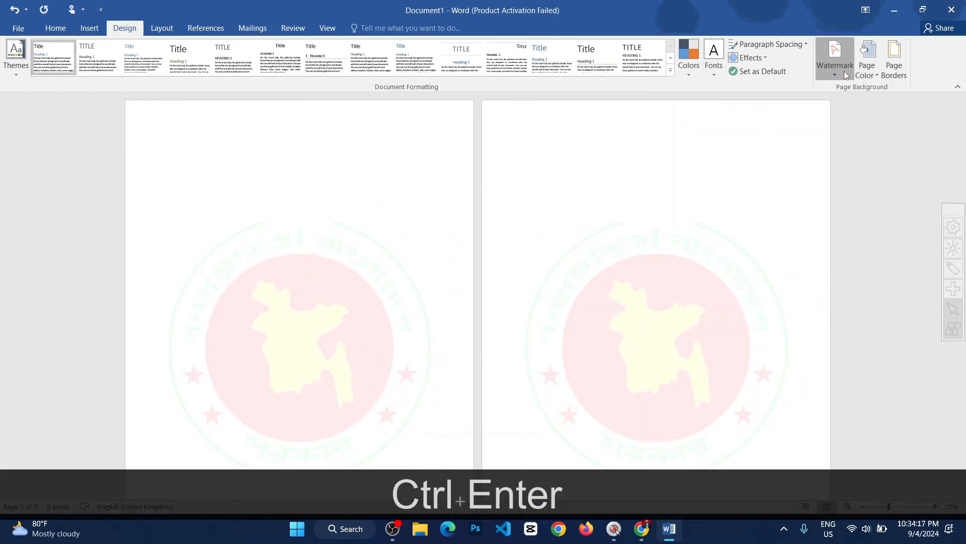
Remove the logo watermark from the document and delete the extra second page.
{"action": "left_click", "coordinate": [835, 56]}
{"action": "left_click", "coordinate": [745, 353]}
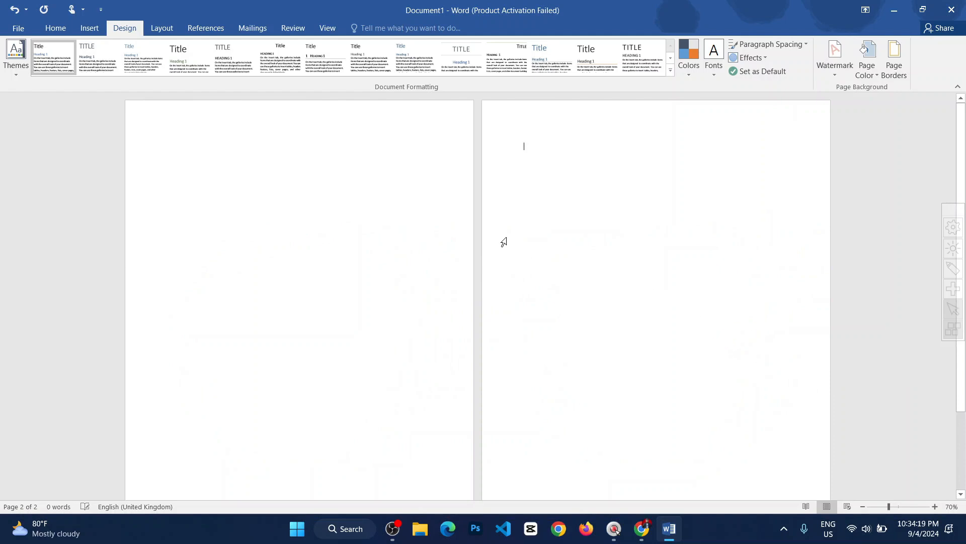
{"action": "left_click", "coordinate": [215, 156]}
{"action": "key", "text": "BackSpace"}
{"action": "key", "text": "BackSpace"}
{"action": "key", "text": "BackSpace"}
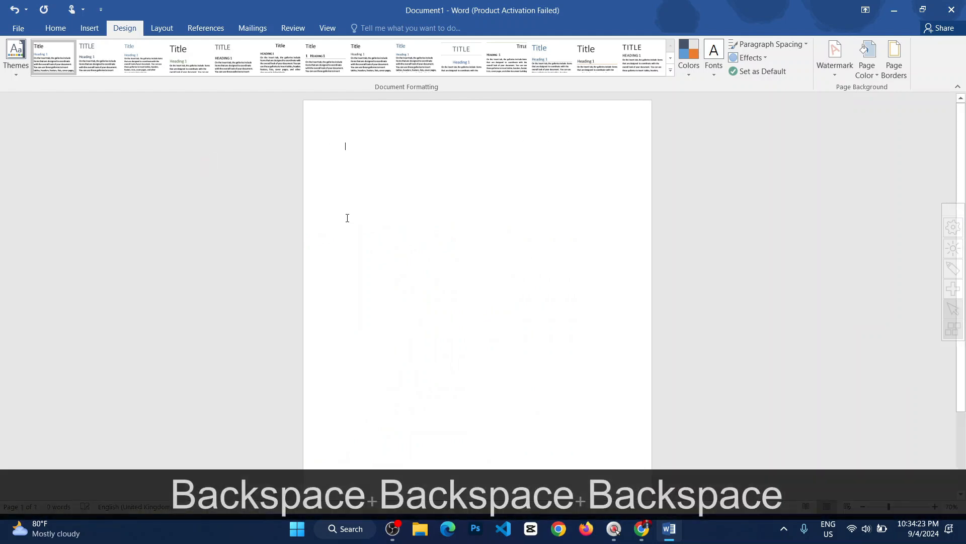
Add two pages with page breaks to check them for the watermark, and delete both pages again.
{"action": "key", "text": "ctrl+Return"}
{"action": "key", "text": "ctrl+Return"}
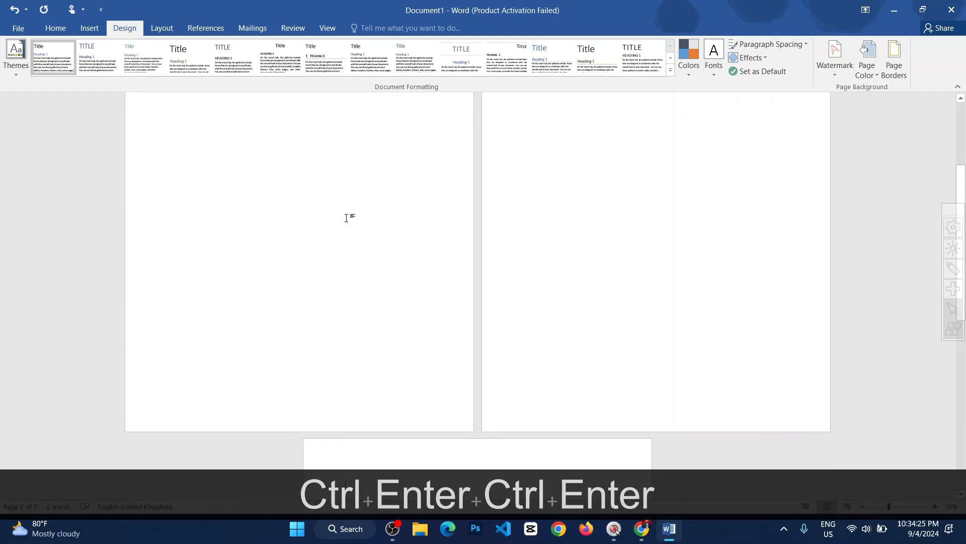
{"action": "scroll", "coordinate": [475, 295], "scroll_direction": "down", "scroll_amount": 3}
{"action": "scroll", "coordinate": [490, 322], "scroll_direction": "up", "scroll_amount": 6}
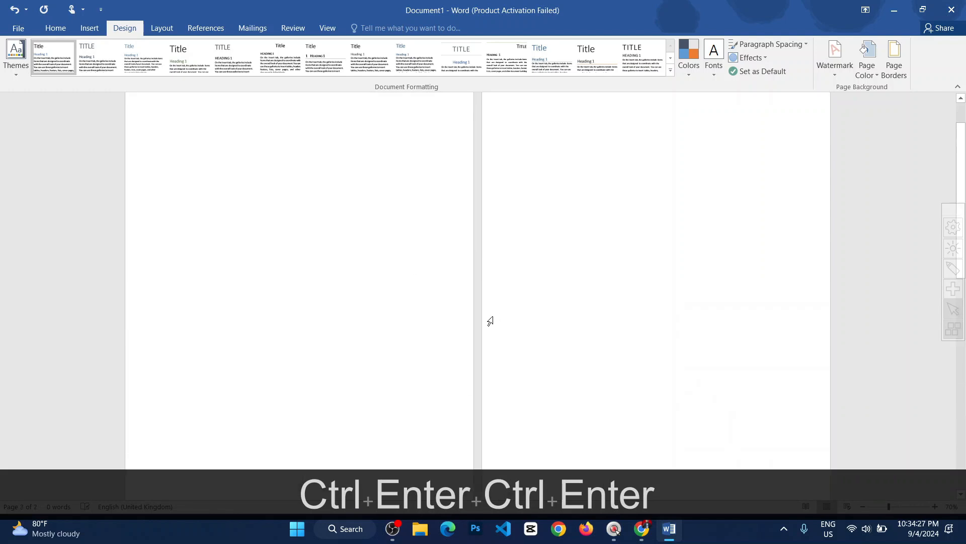
{"action": "key", "text": "BackSpace"}
{"action": "key", "text": "BackSpace"}
{"action": "key", "text": "BackSpace"}
{"action": "key", "text": "BackSpace"}
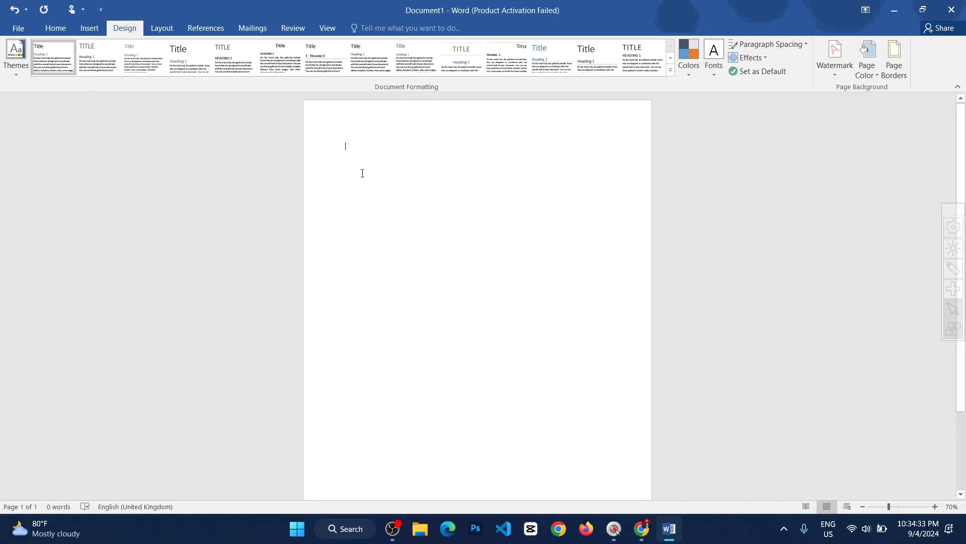
Set the page color to standard Red and add several pages with page breaks.
{"action": "left_click", "coordinate": [873, 76]}
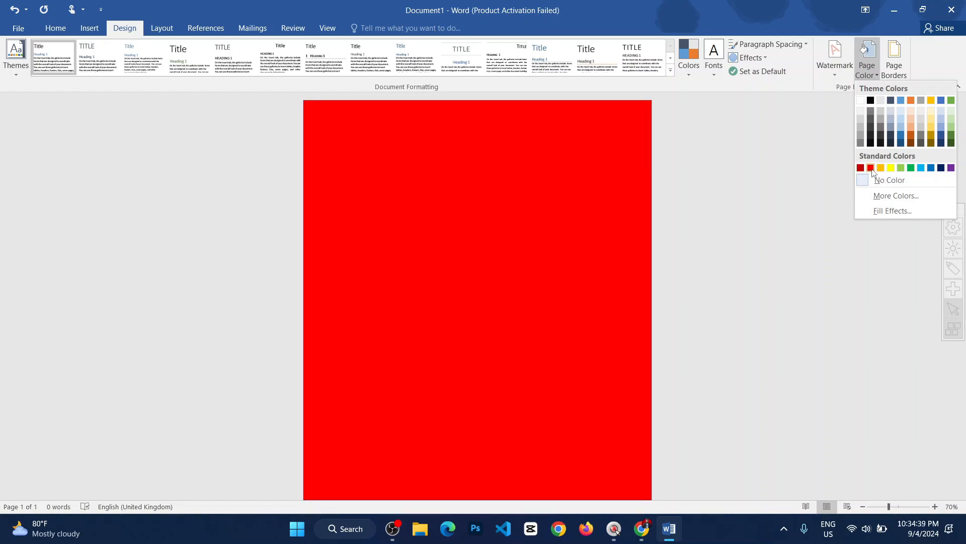
{"action": "left_click", "coordinate": [871, 168]}
{"action": "key", "text": "ctrl+Return"}
{"action": "key", "text": "ctrl+Return"}
{"action": "key", "text": "ctrl+Return"}
{"action": "key", "text": "ctrl+Return"}
{"action": "key", "text": "ctrl+Return"}
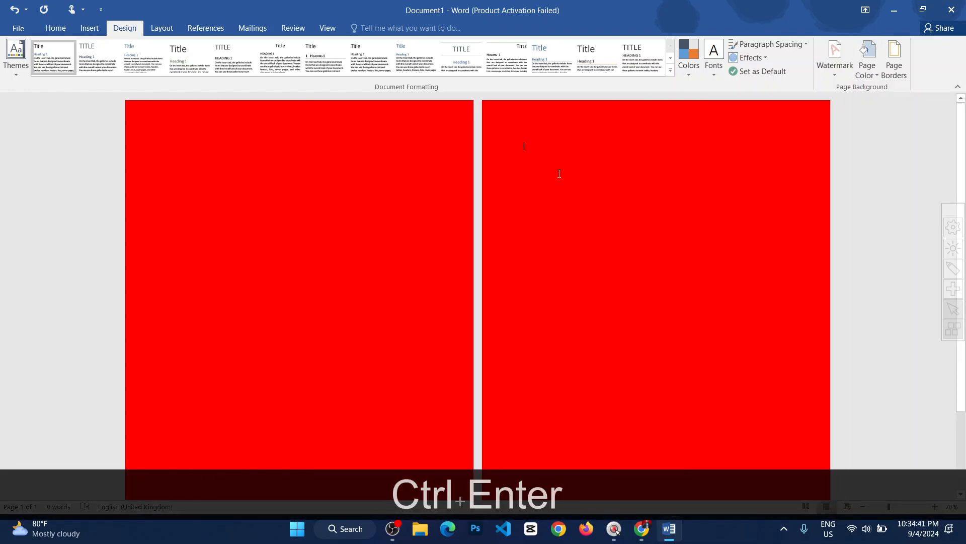
{"action": "key", "text": "ctrl+Return"}
{"action": "key", "text": "ctrl+Return"}
{"action": "key", "text": "ctrl+Return"}
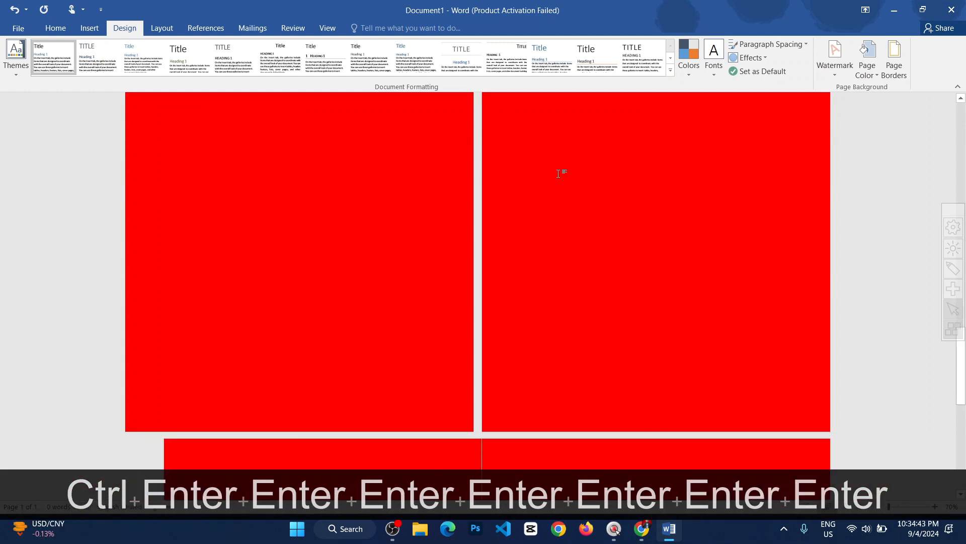
Undo the added page breaks and the red page color, and delete the remaining extra page.
{"action": "key", "text": "ctrl+z"}
{"action": "key", "text": "ctrl+z"}
{"action": "key", "text": "ctrl+z"}
{"action": "key", "text": "ctrl+z"}
{"action": "key", "text": "ctrl+z"}
{"action": "key", "text": "ctrl+z"}
{"action": "key", "text": "ctrl+z"}
{"action": "key", "text": "ctrl+z"}
{"action": "key", "text": "ctrl+z"}
{"action": "key", "text": "ctrl+z"}
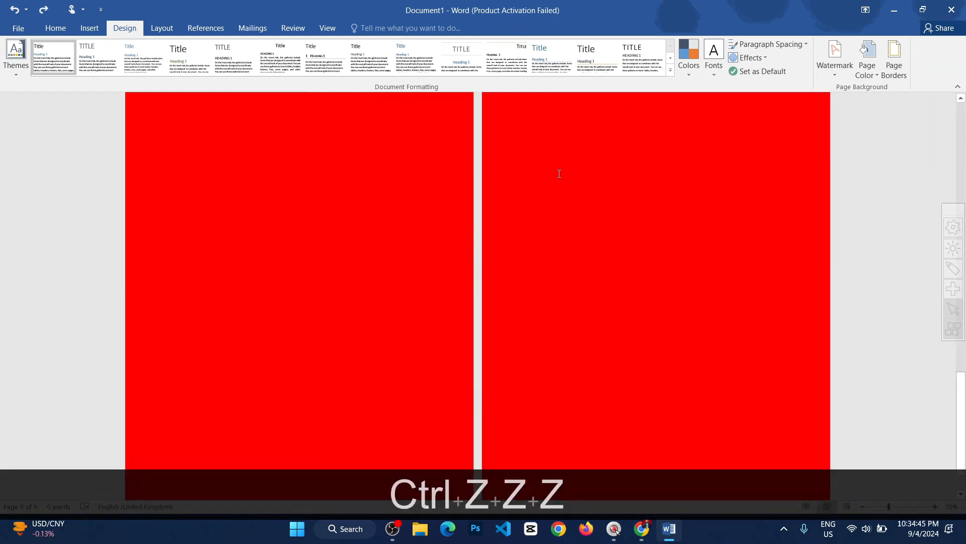
{"action": "key", "text": "ctrl+z"}
{"action": "key", "text": "ctrl+z"}
{"action": "key", "text": "ctrl+z"}
{"action": "key", "text": "ctrl+z"}
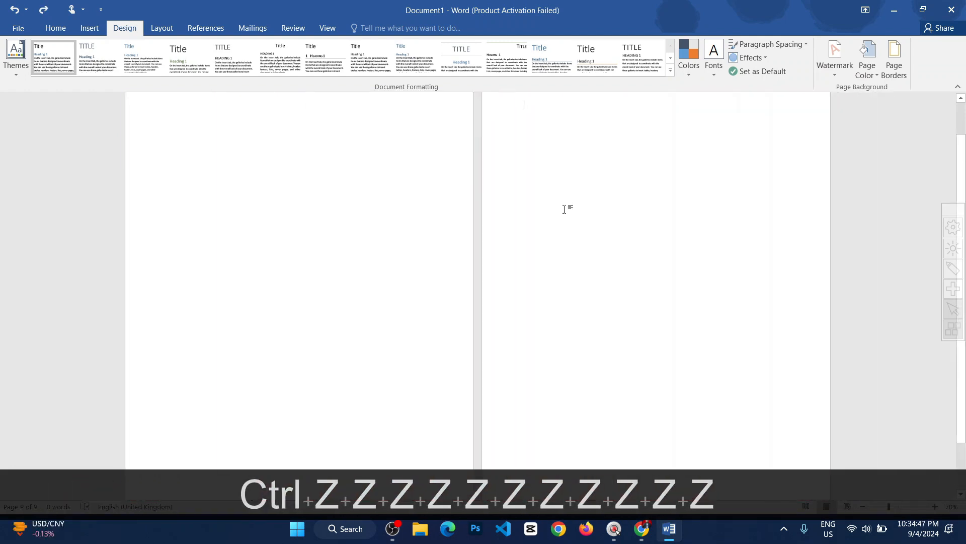
{"action": "key", "text": "BackSpace"}
{"action": "key", "text": "BackSpace"}
{"action": "key", "text": "BackSpace"}
{"action": "key", "text": "BackSpace"}
{"action": "key", "text": "BackSpace"}
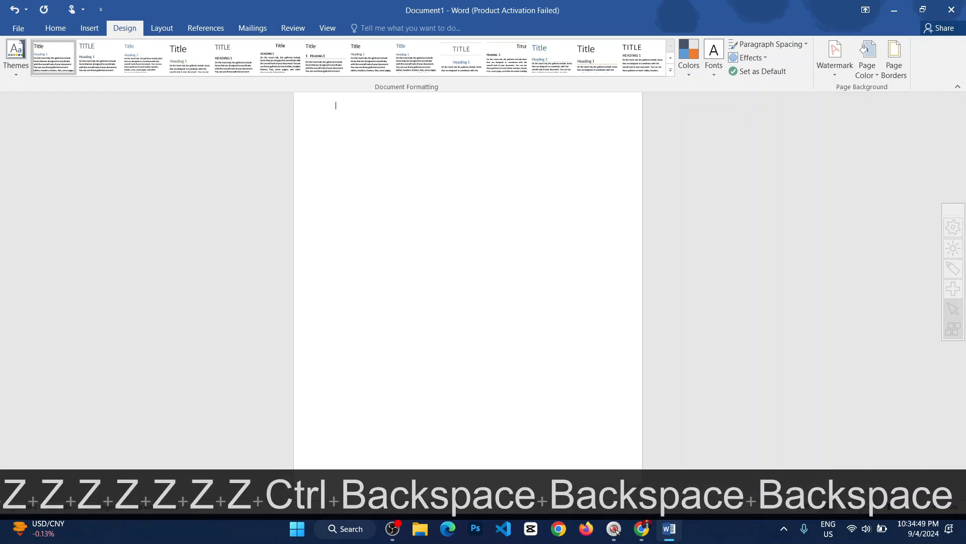
{"action": "left_click", "coordinate": [868, 72]}
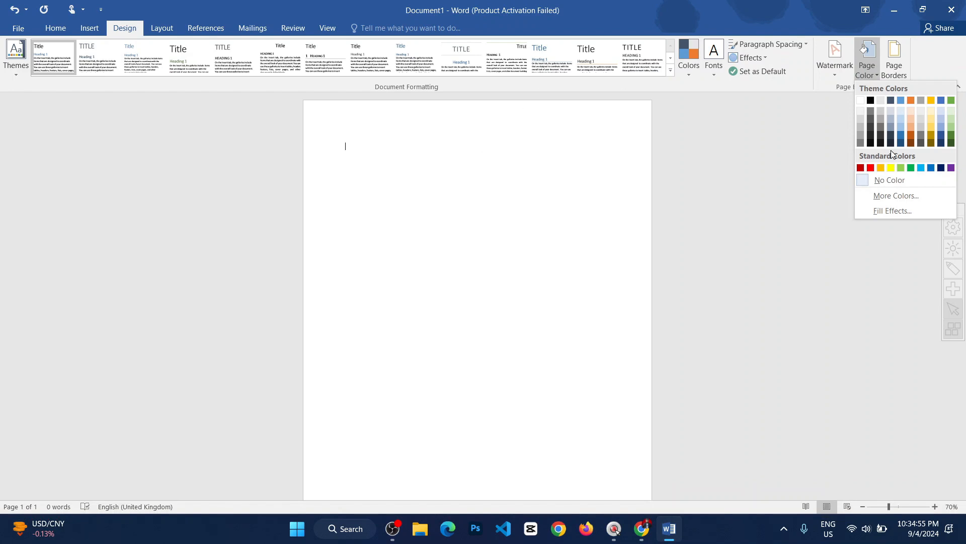
{"action": "left_click", "coordinate": [329, 162]}
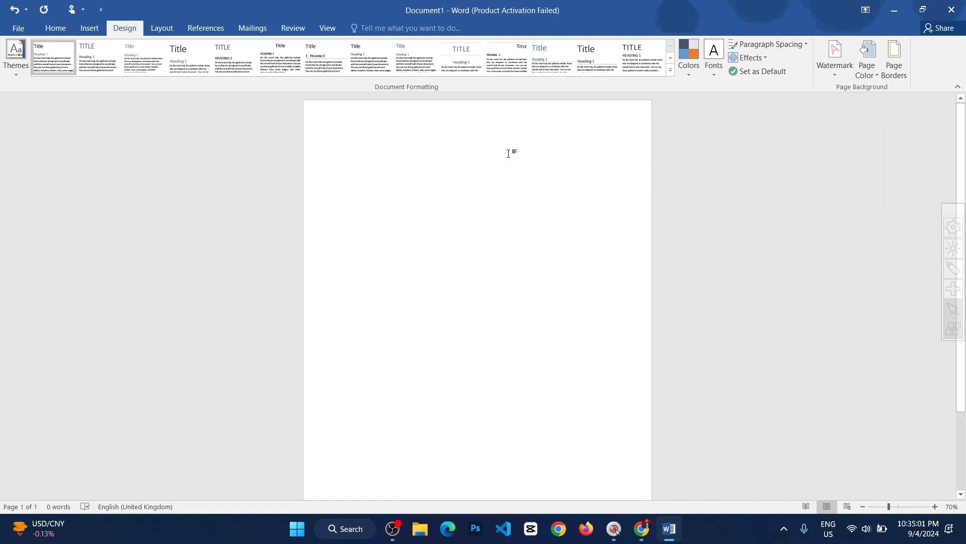
{"action": "scroll", "coordinate": [433, 225], "scroll_direction": "down", "scroll_amount": 3, "text": "ctrl"}
{"action": "scroll", "coordinate": [565, 270], "scroll_direction": "up", "scroll_amount": 5, "text": "ctrl"}
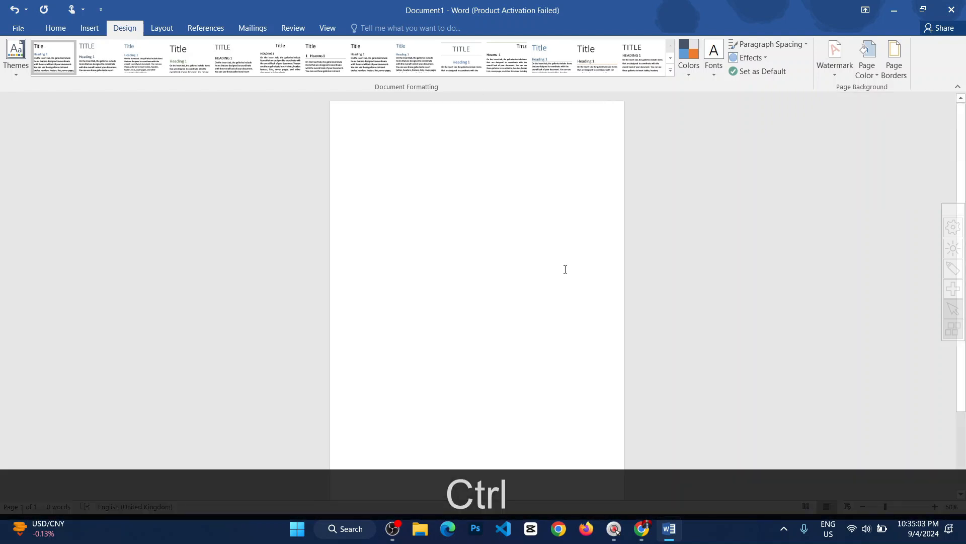
{"action": "scroll", "coordinate": [604, 287], "scroll_direction": "up", "scroll_amount": 4, "text": "ctrl"}
{"action": "scroll", "coordinate": [656, 235], "scroll_direction": "down", "scroll_amount": 5, "text": "ctrl"}
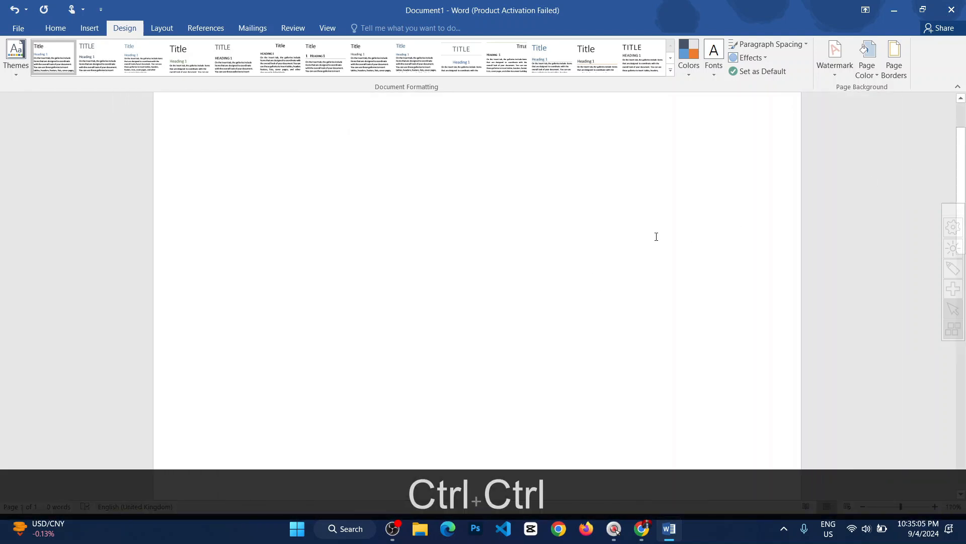
Set up a Box page border for the whole document with the triple line style that has a thick middle line.
{"action": "left_click", "coordinate": [899, 75]}
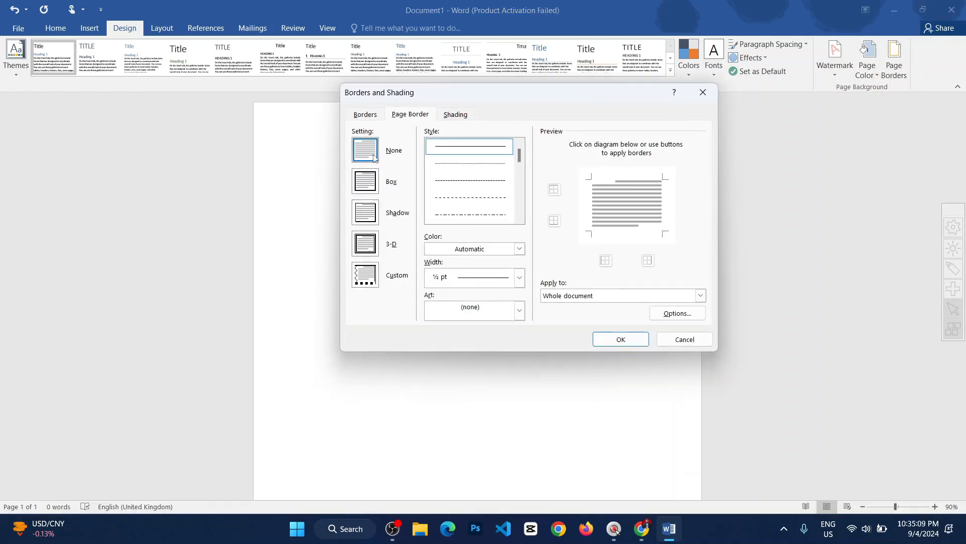
{"action": "left_click_drag", "start_coordinate": [520, 104], "coordinate": [497, 116]}
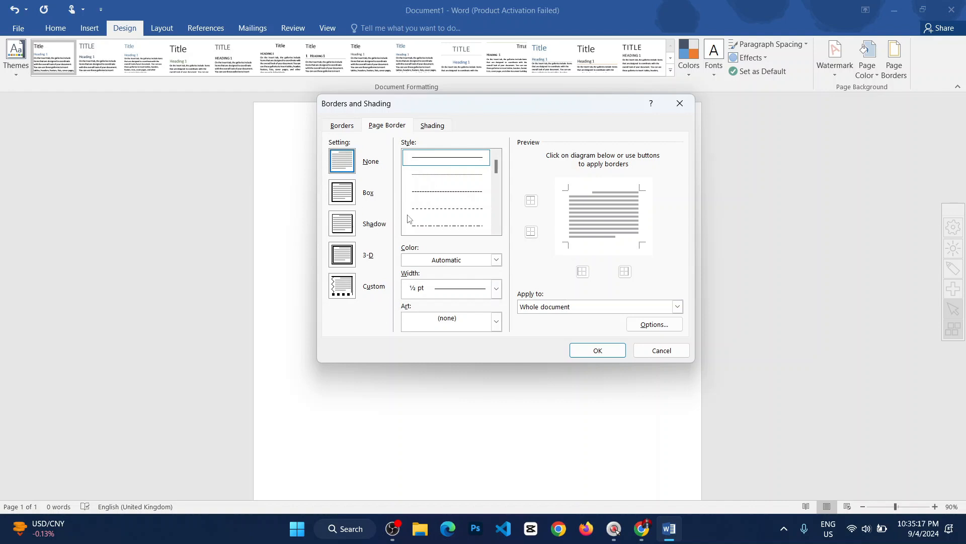
{"action": "left_click", "coordinate": [343, 196]}
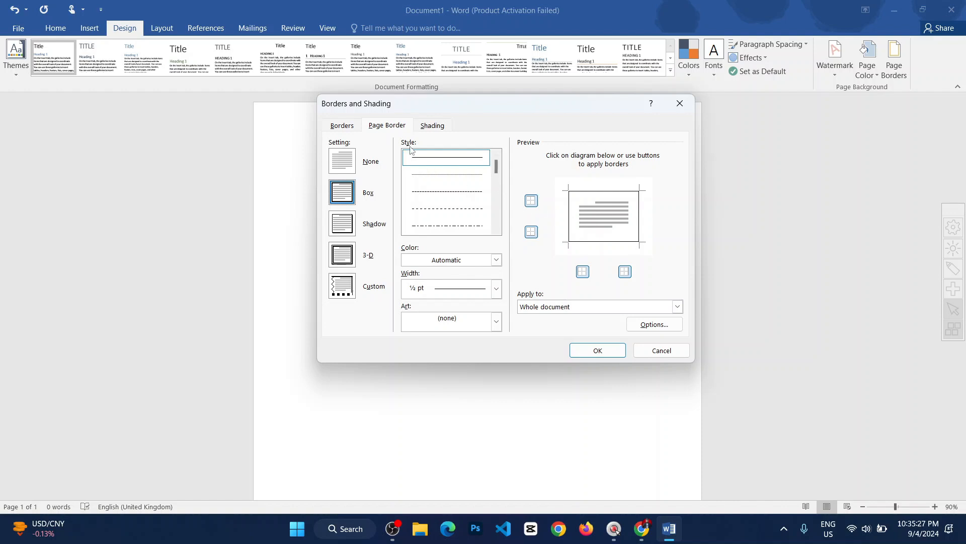
{"action": "left_click_drag", "start_coordinate": [496, 171], "coordinate": [495, 201]}
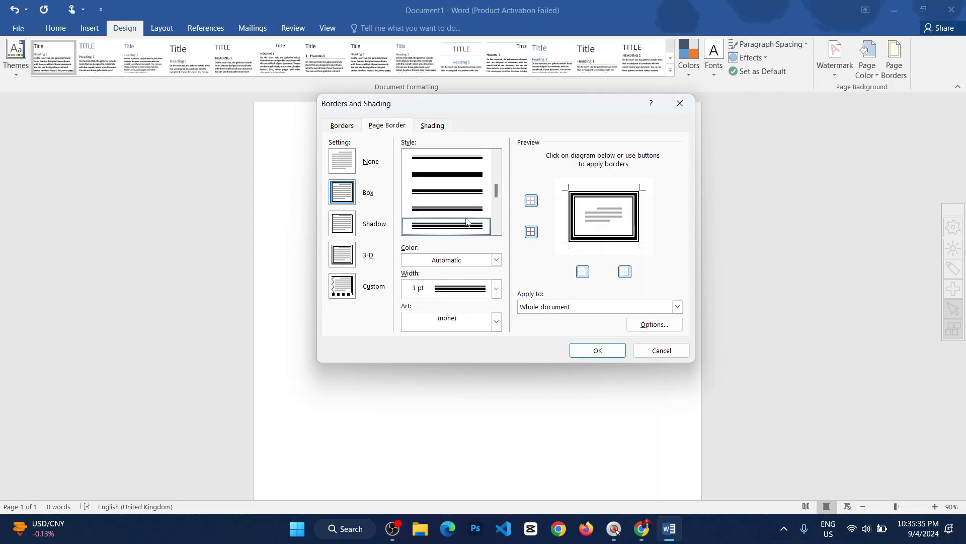
{"action": "scroll", "coordinate": [438, 217], "scroll_direction": "down", "scroll_amount": 1}
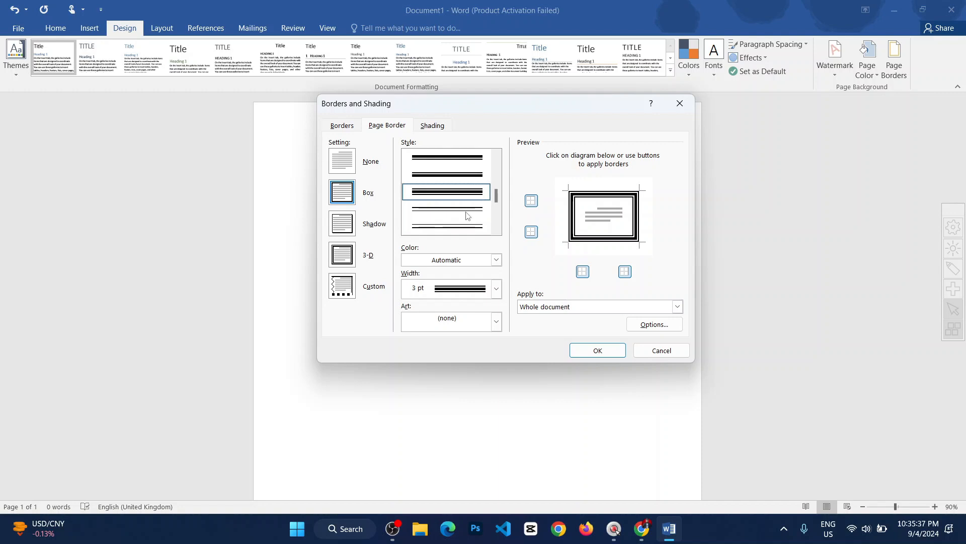
Set the page border to dark blue with a 3 pt width after trying 4 ½ pt, and apply it.
{"action": "left_click", "coordinate": [496, 260]}
{"action": "left_click", "coordinate": [487, 367]}
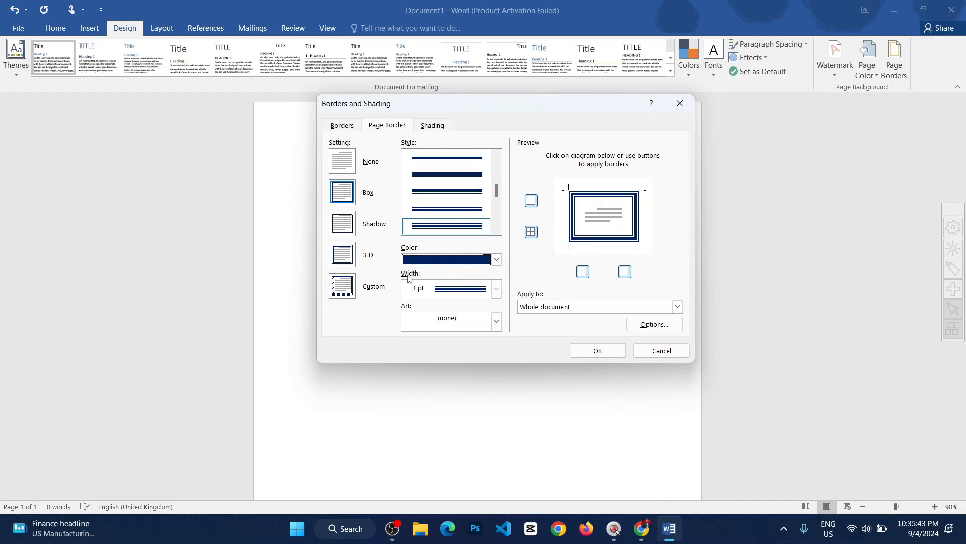
{"action": "left_click", "coordinate": [496, 288]}
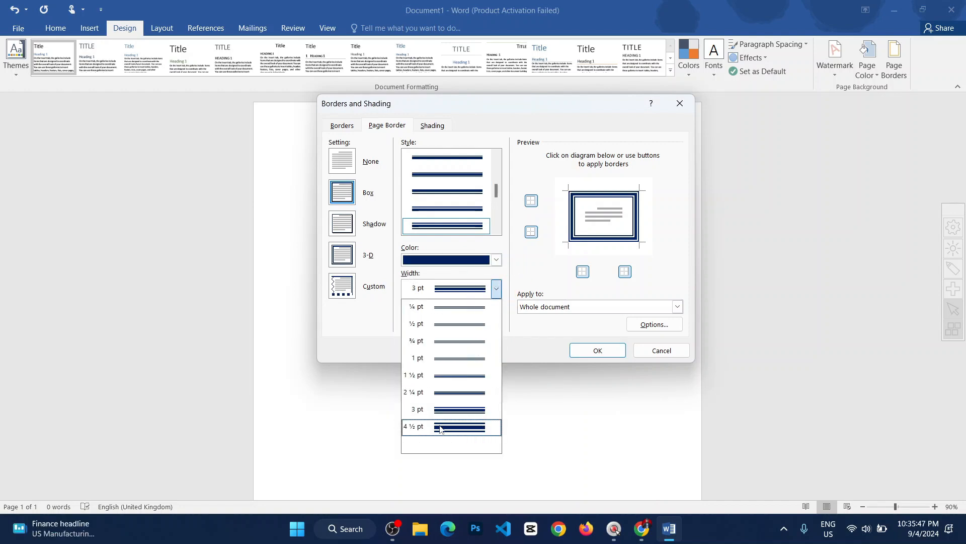
{"action": "left_click", "coordinate": [475, 424]}
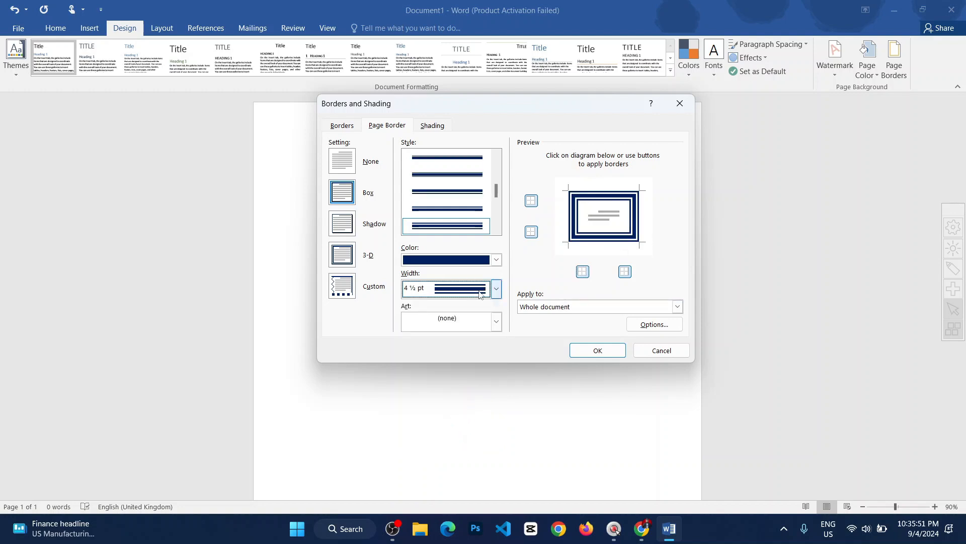
{"action": "left_click", "coordinate": [496, 289]}
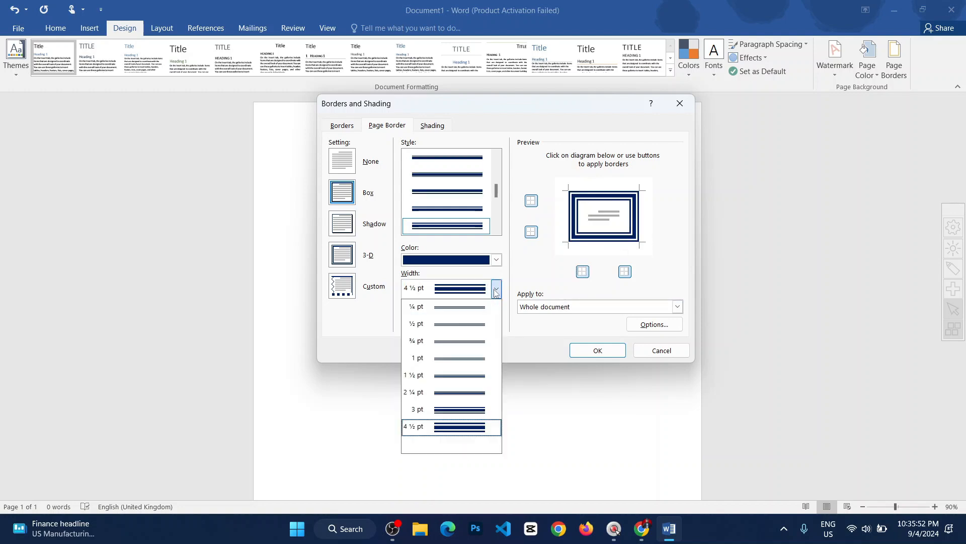
{"action": "left_click", "coordinate": [457, 410]}
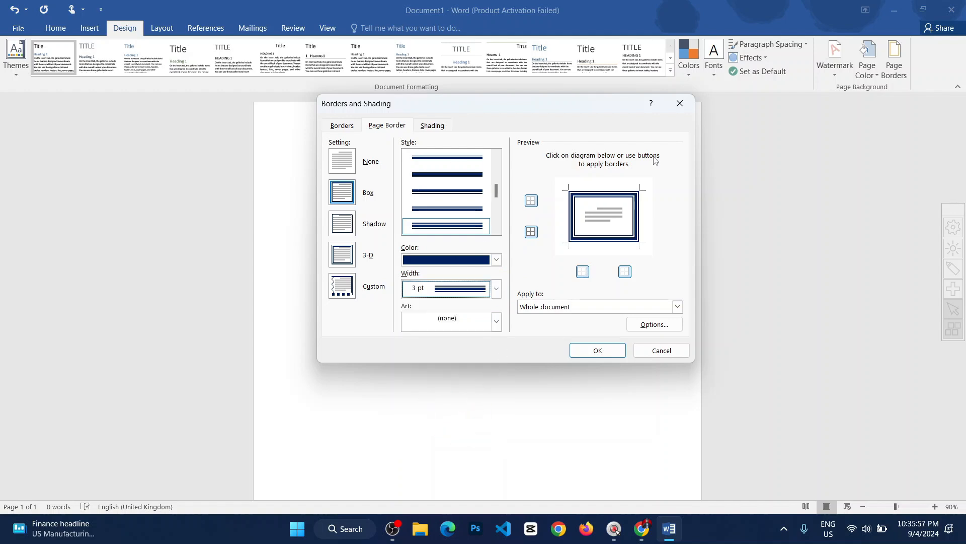
{"action": "left_click", "coordinate": [604, 352]}
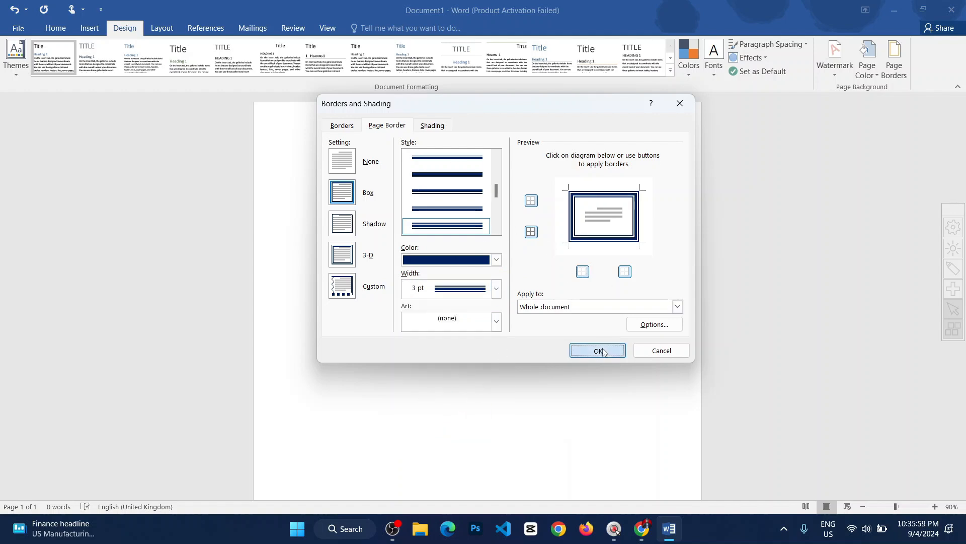
Check the page border on the first page and on a second page added with a page break, and undo the page break.
{"action": "scroll", "coordinate": [565, 151], "scroll_direction": "down", "scroll_amount": 6}
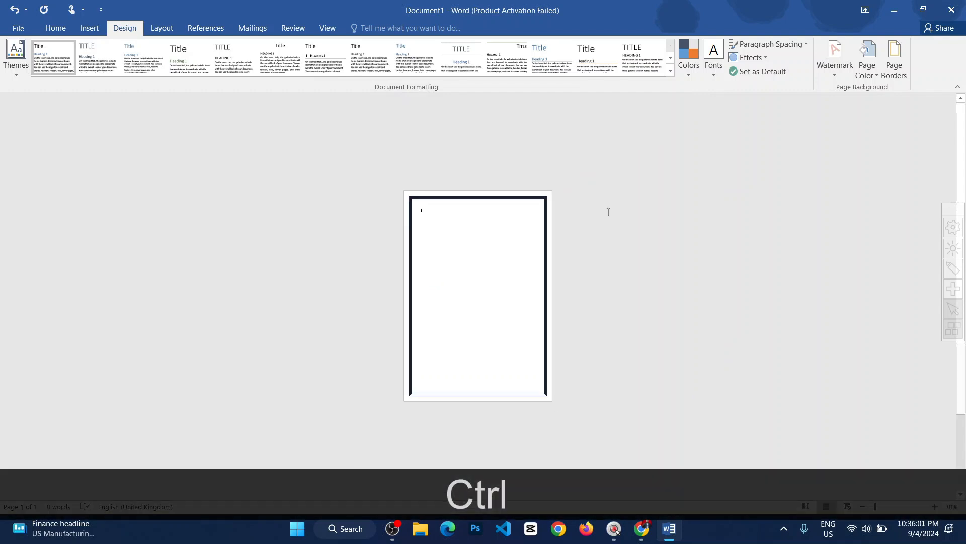
{"action": "scroll", "coordinate": [608, 209], "scroll_direction": "up", "scroll_amount": 12}
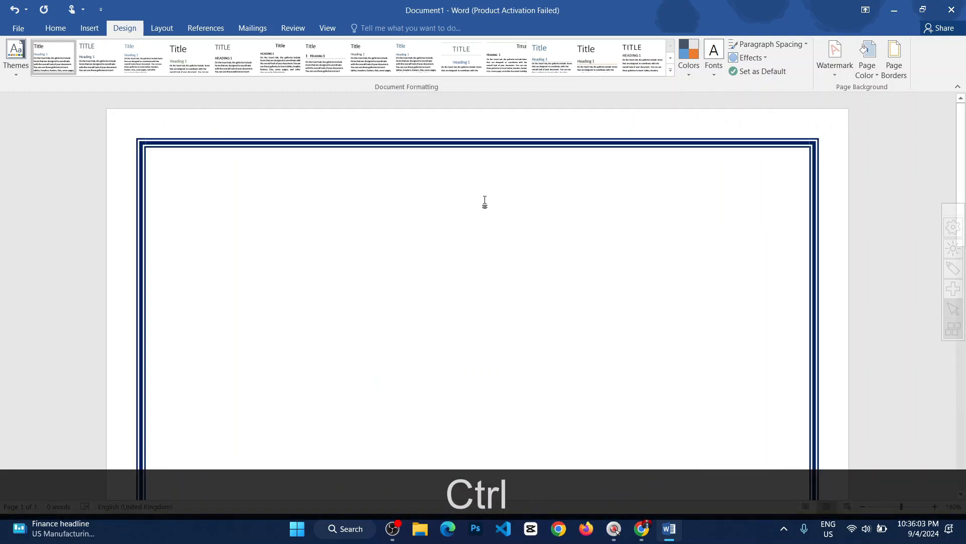
{"action": "scroll", "coordinate": [484, 203], "scroll_direction": "down", "scroll_amount": 4}
{"action": "scroll", "coordinate": [417, 187], "scroll_direction": "up", "scroll_amount": 2}
{"action": "scroll", "coordinate": [609, 258], "scroll_direction": "down", "scroll_amount": 5}
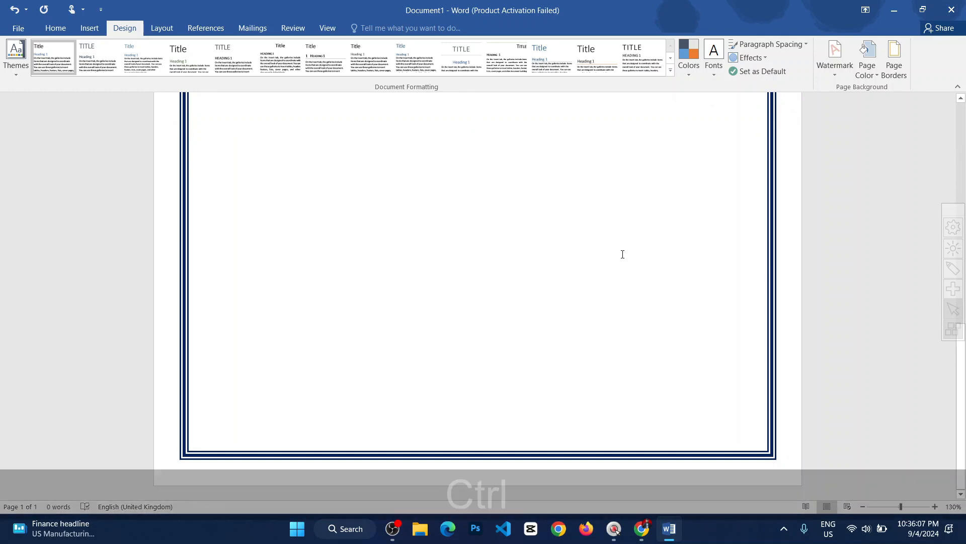
{"action": "key", "text": "ctrl+Return"}
{"action": "scroll", "coordinate": [622, 257], "scroll_direction": "down", "scroll_amount": 4}
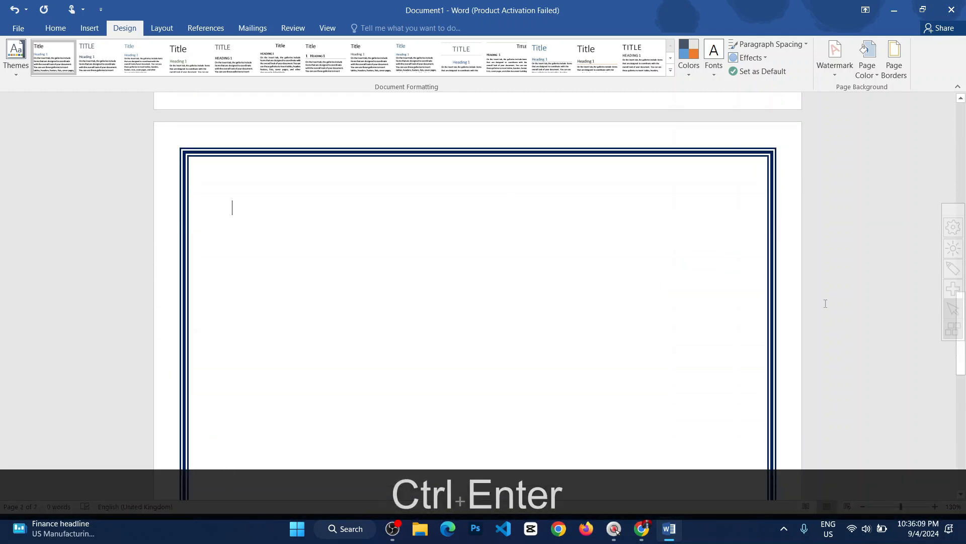
{"action": "key", "text": "ctrl+z"}
{"action": "scroll", "coordinate": [651, 270], "scroll_direction": "down", "scroll_amount": 3, "text": "ctrl"}
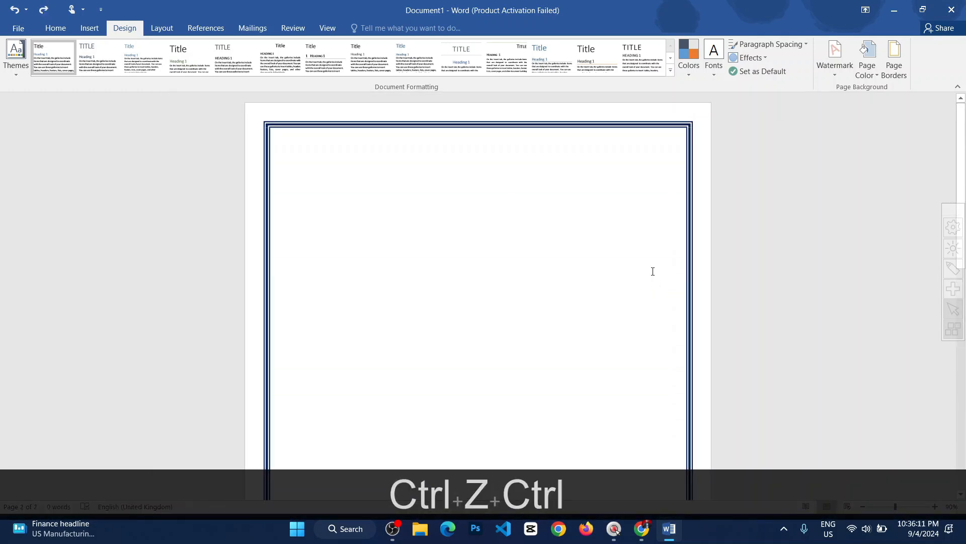
{"action": "scroll", "coordinate": [647, 276], "scroll_direction": "up", "scroll_amount": 10, "text": "ctrl"}
{"action": "scroll", "coordinate": [614, 261], "scroll_direction": "down", "scroll_amount": 9, "text": "ctrl"}
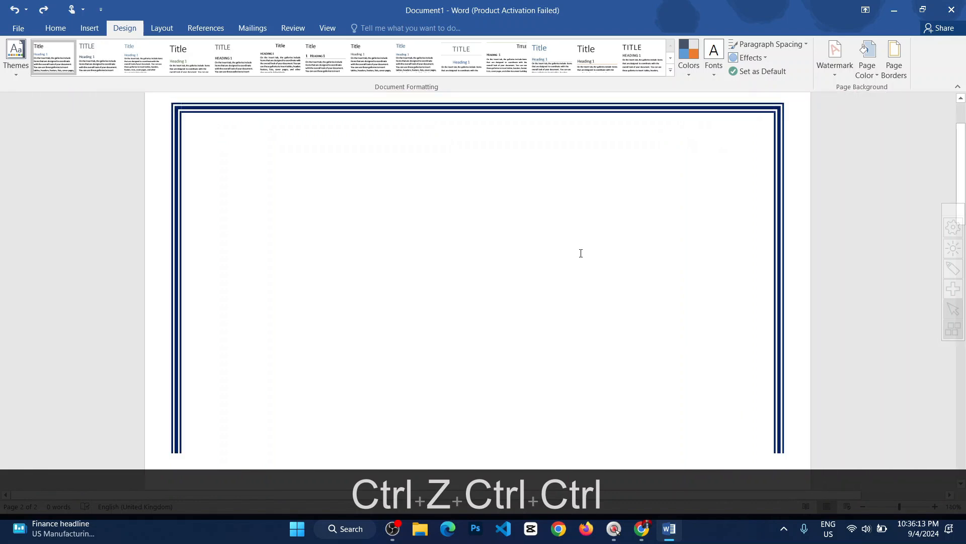
Remove the page border from the whole document by choosing the None setting.
{"action": "left_click", "coordinate": [896, 70]}
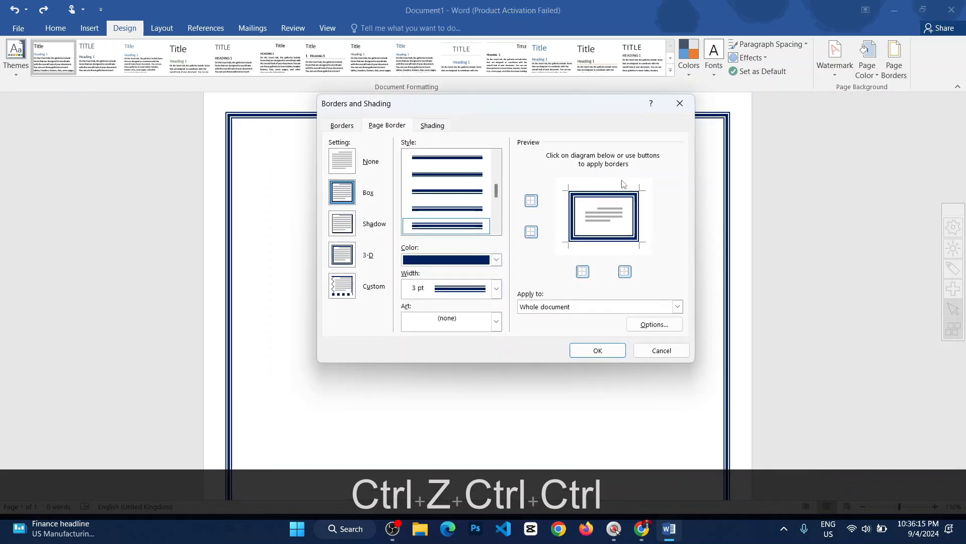
{"action": "left_click_drag", "start_coordinate": [565, 101], "coordinate": [767, 108]}
{"action": "left_click", "coordinate": [542, 168]}
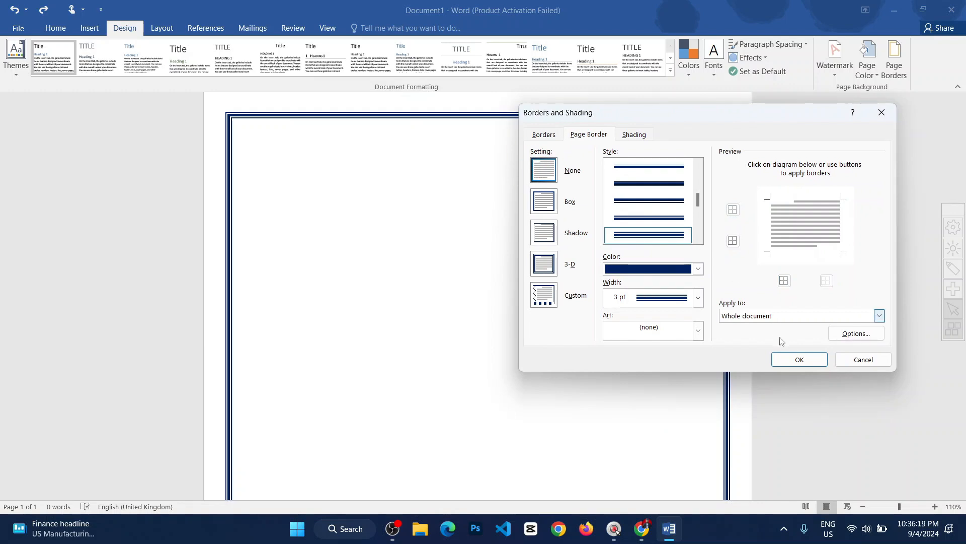
{"action": "left_click", "coordinate": [795, 358]}
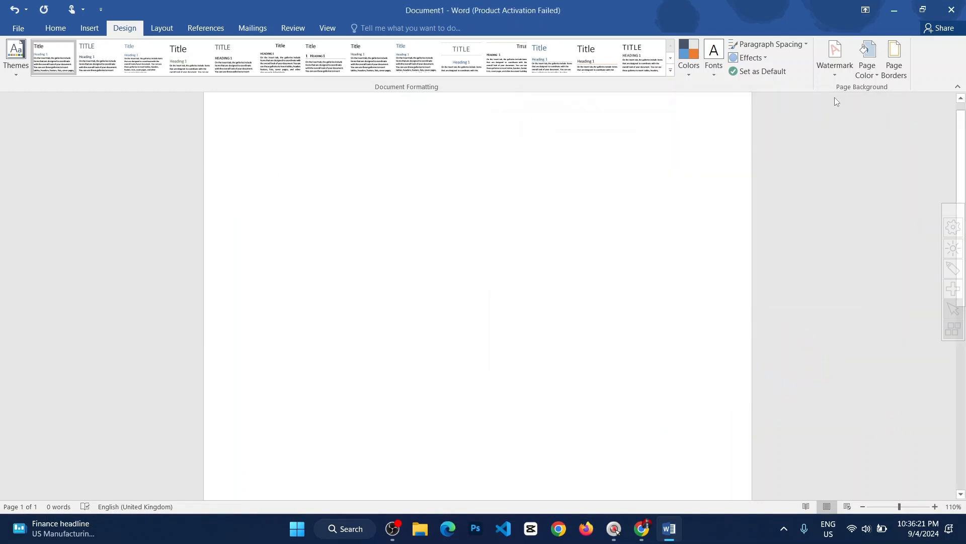
Try a Box page border with the diagonally striped line style, and set the border back to None.
{"action": "left_click", "coordinate": [894, 63]}
{"action": "left_click", "coordinate": [548, 202]}
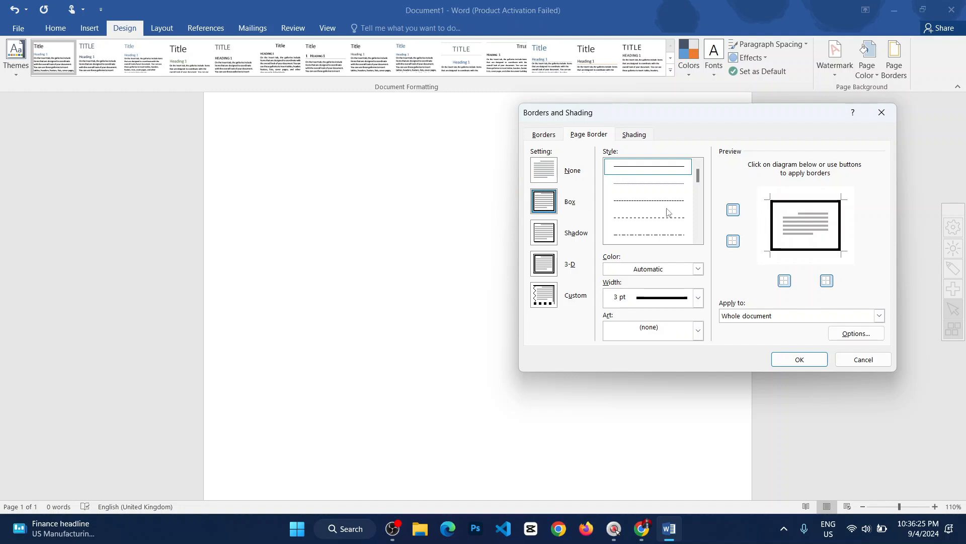
{"action": "scroll", "coordinate": [639, 213], "scroll_direction": "down", "scroll_amount": 6}
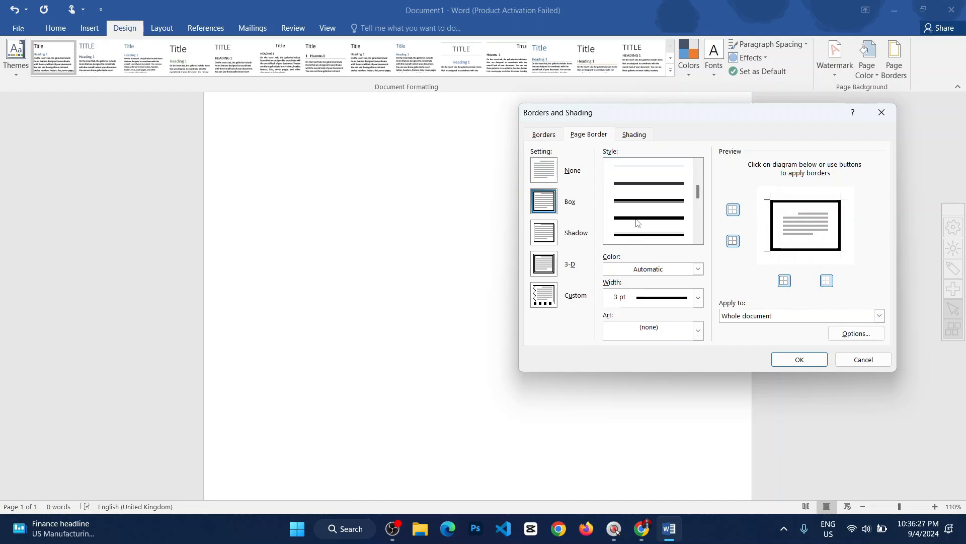
{"action": "scroll", "coordinate": [649, 216], "scroll_direction": "down", "scroll_amount": 2}
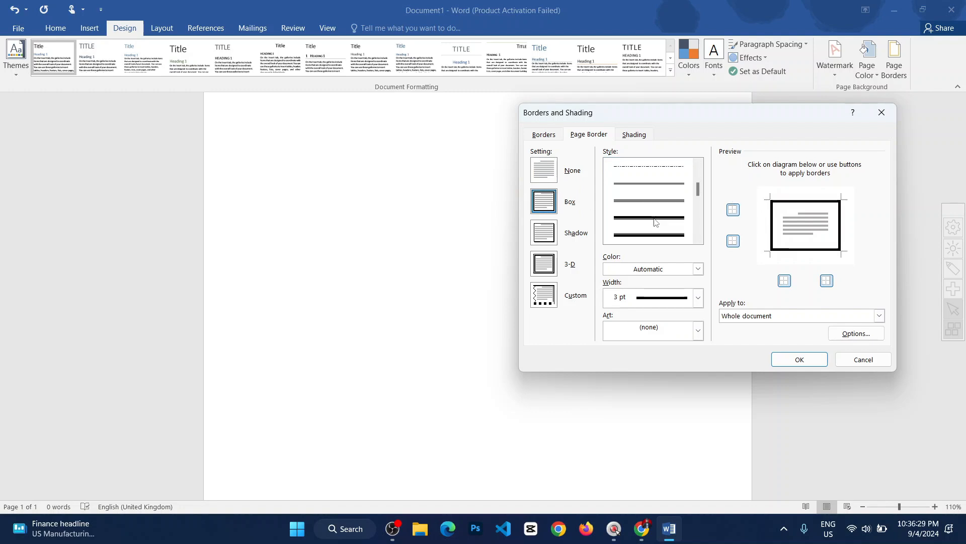
{"action": "scroll", "coordinate": [654, 212], "scroll_direction": "up", "scroll_amount": 5}
{"action": "left_click", "coordinate": [646, 202]}
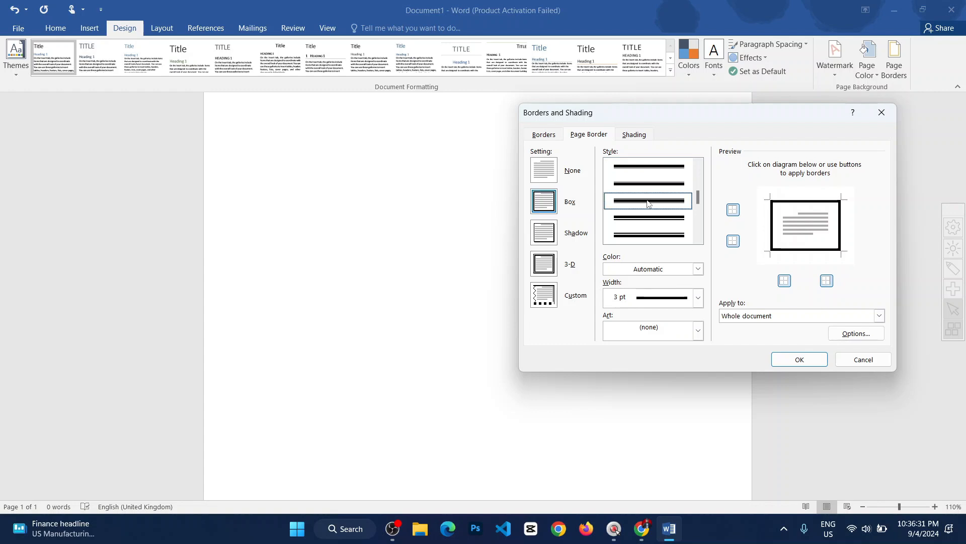
{"action": "scroll", "coordinate": [643, 209], "scroll_direction": "down", "scroll_amount": 3}
{"action": "left_click", "coordinate": [649, 173]}
{"action": "scroll", "coordinate": [664, 200], "scroll_direction": "up", "scroll_amount": 1}
{"action": "scroll", "coordinate": [664, 203], "scroll_direction": "up", "scroll_amount": 2}
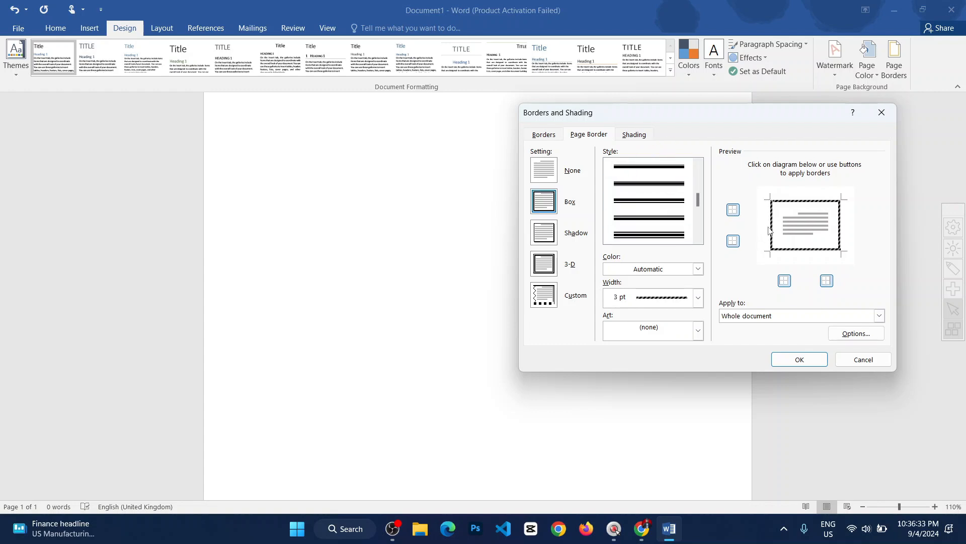
{"action": "left_click", "coordinate": [556, 173]}
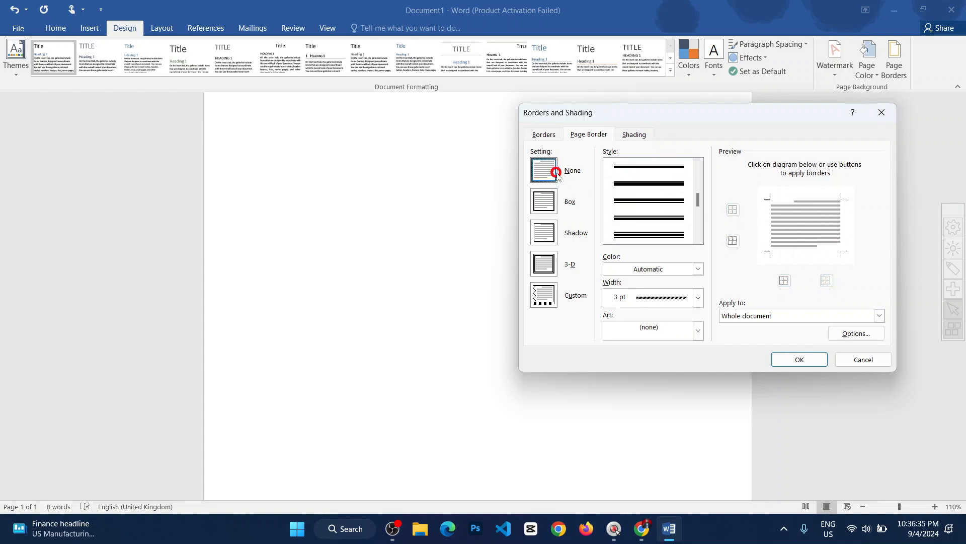
{"action": "left_click", "coordinate": [800, 359]}
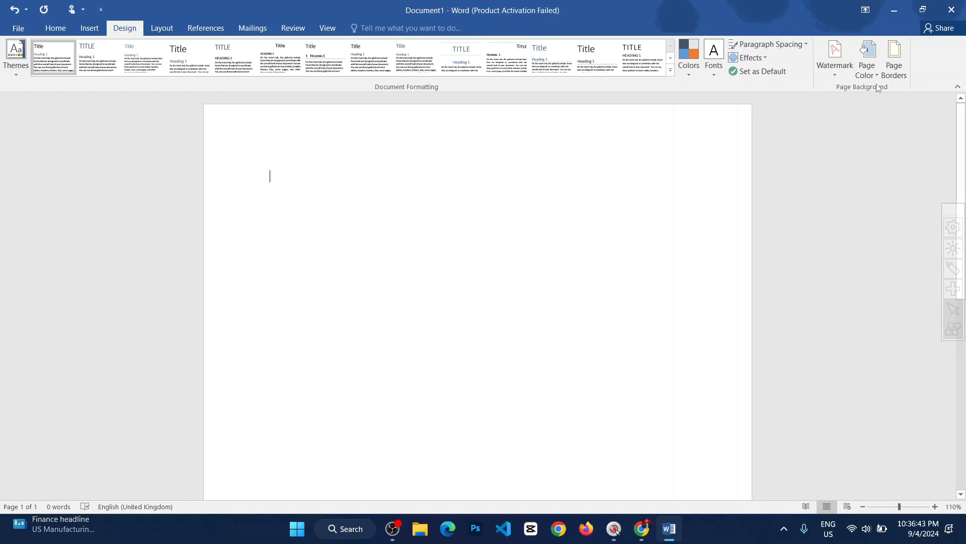
Set up a Box page border for the whole document using the art pattern of white flowers on a black band.
{"action": "left_click", "coordinate": [894, 63]}
{"action": "left_click", "coordinate": [541, 205]}
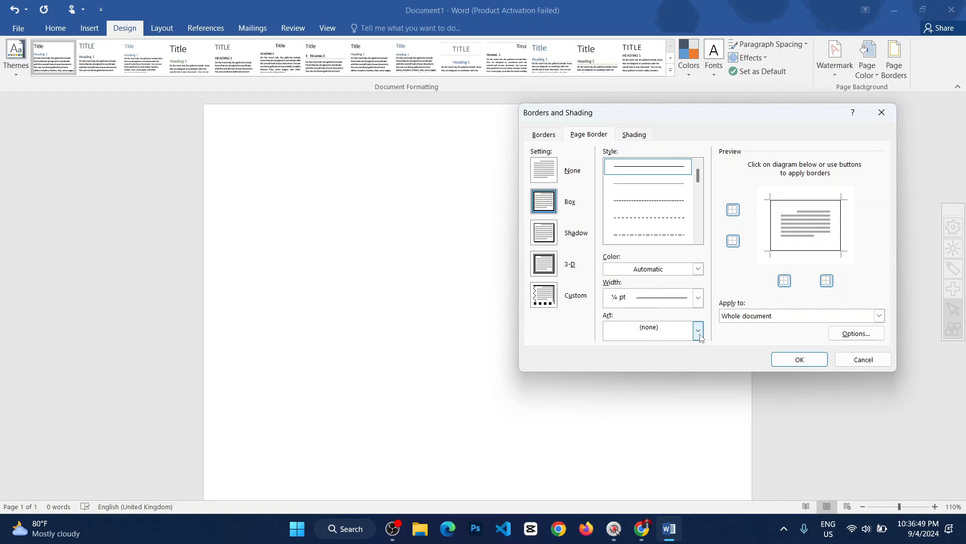
{"action": "left_click", "coordinate": [698, 331]}
{"action": "scroll", "coordinate": [655, 398], "scroll_direction": "down", "scroll_amount": 3}
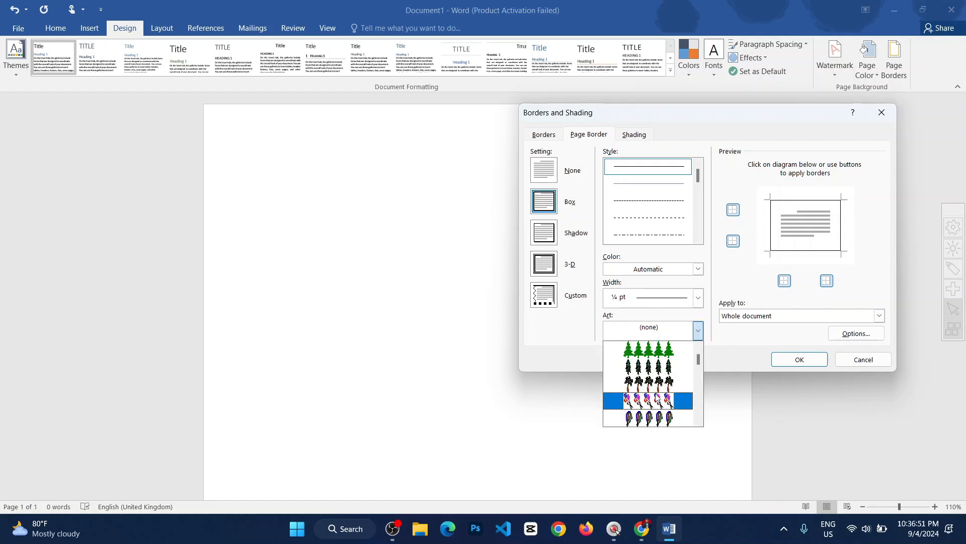
{"action": "scroll", "coordinate": [654, 398], "scroll_direction": "down", "scroll_amount": 10}
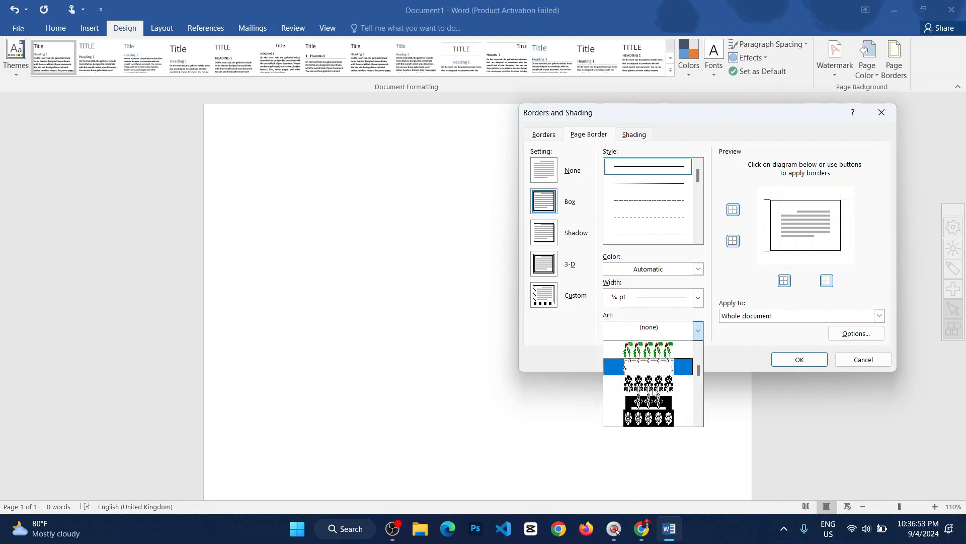
{"action": "scroll", "coordinate": [654, 390], "scroll_direction": "down", "scroll_amount": 10}
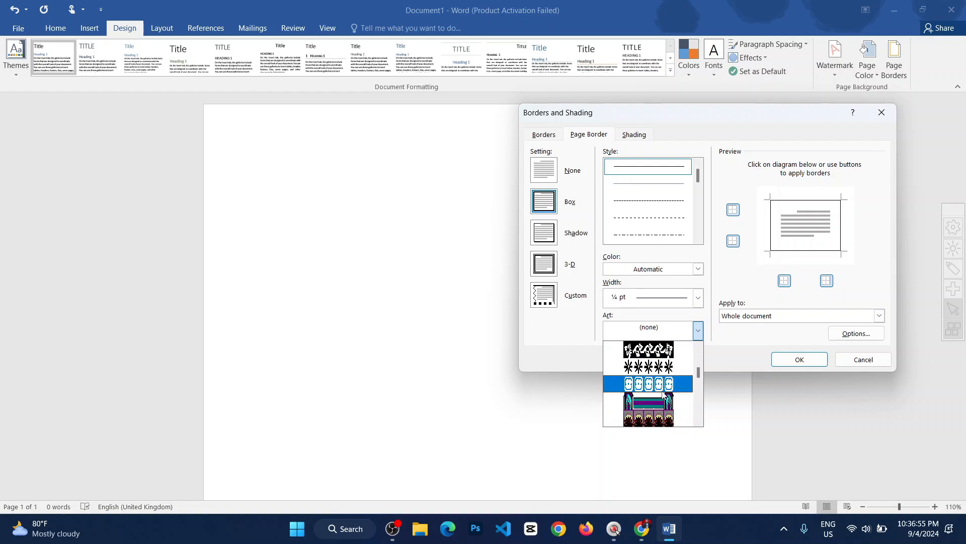
{"action": "left_click", "coordinate": [663, 368]}
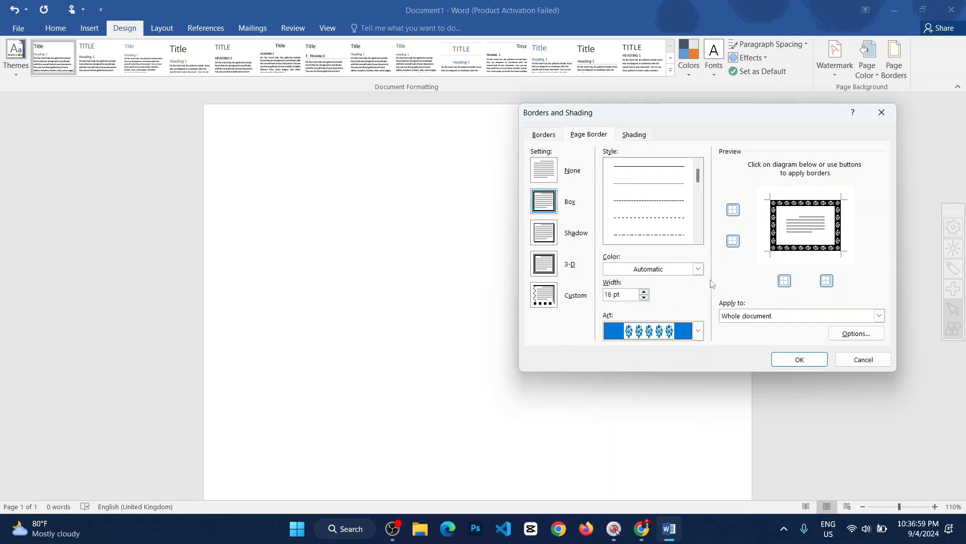
Color the art page border green, set its width to 13 pt after trying 20 pt, and apply it.
{"action": "left_click", "coordinate": [699, 269]}
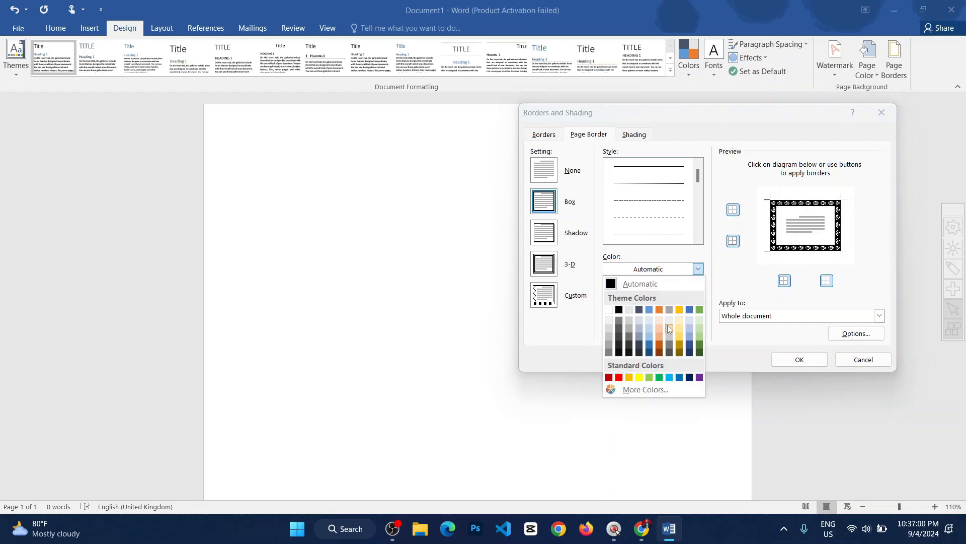
{"action": "left_click", "coordinate": [659, 377]}
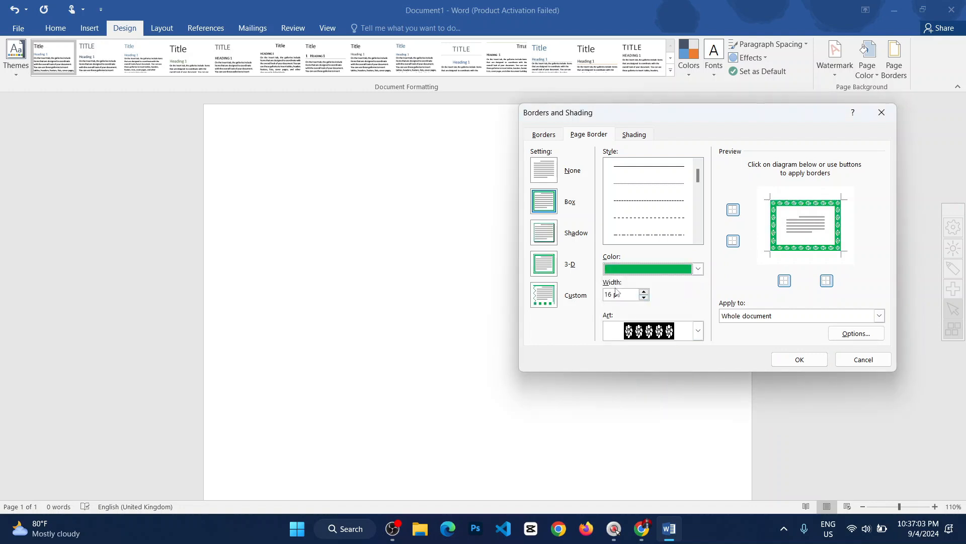
{"action": "left_click", "coordinate": [645, 292]}
{"action": "left_click", "coordinate": [644, 292]}
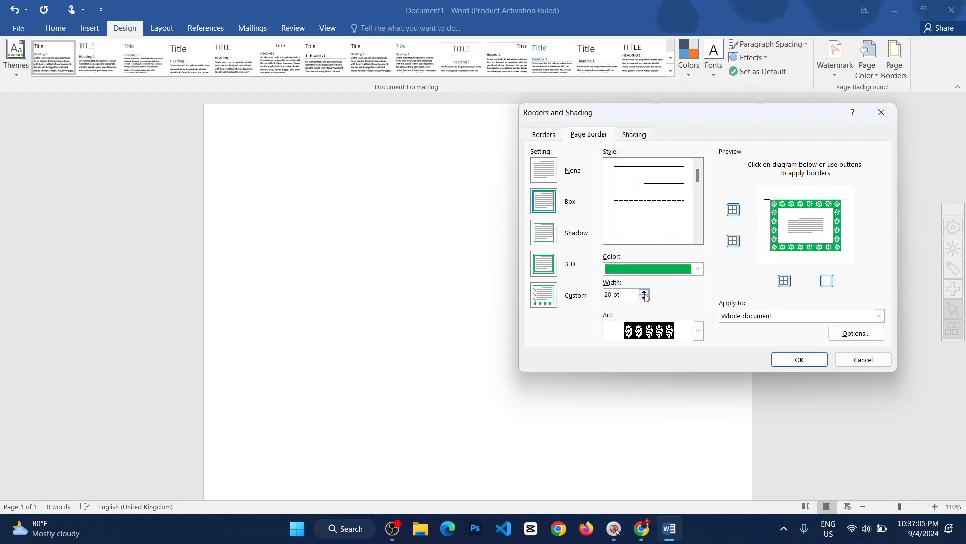
{"action": "left_click", "coordinate": [644, 297]}
{"action": "left_click", "coordinate": [644, 297]}
{"action": "left_click", "coordinate": [644, 297]}
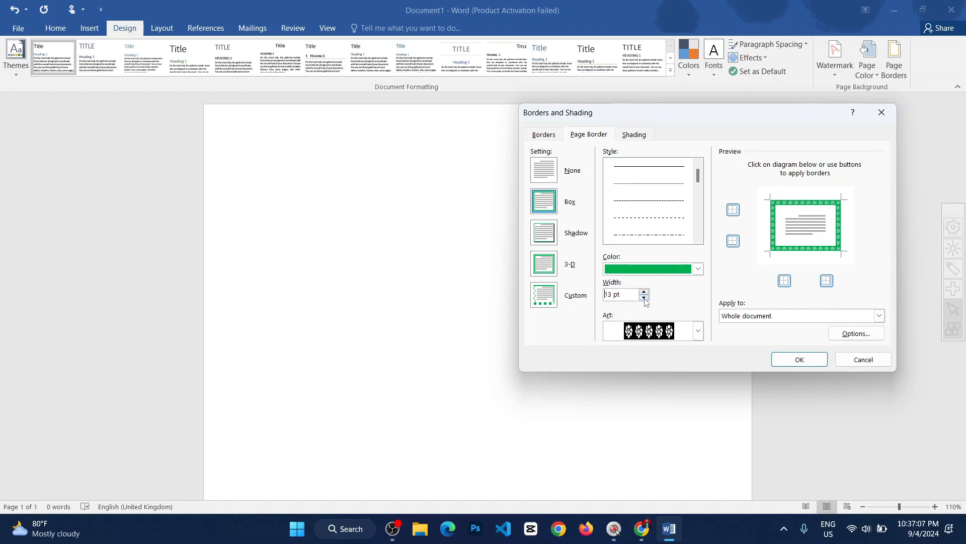
{"action": "left_click", "coordinate": [805, 360]}
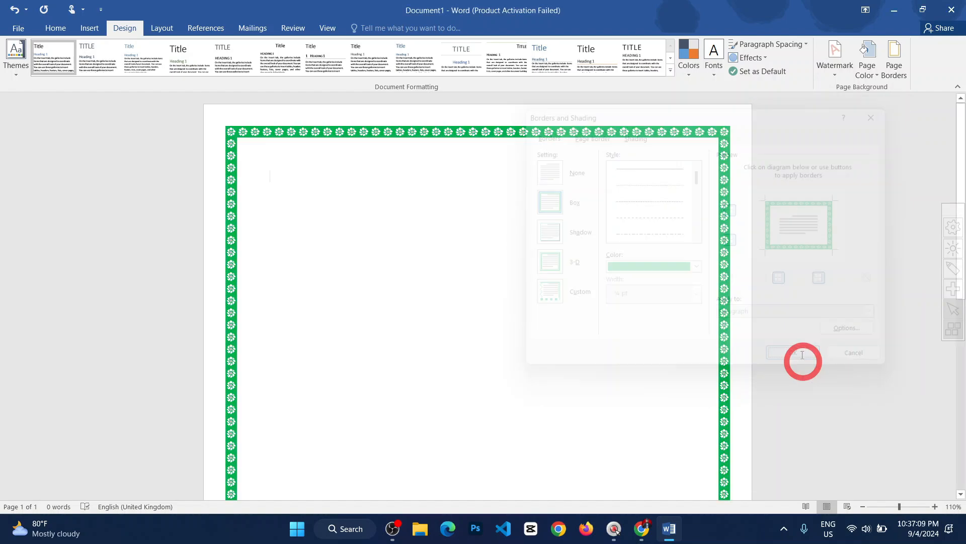
Check the green flower border on the page, and replace it with the black and bright green film-strip art border.
{"action": "scroll", "coordinate": [465, 190], "scroll_direction": "down", "scroll_amount": 3}
{"action": "scroll", "coordinate": [599, 259], "scroll_direction": "up", "scroll_amount": 14}
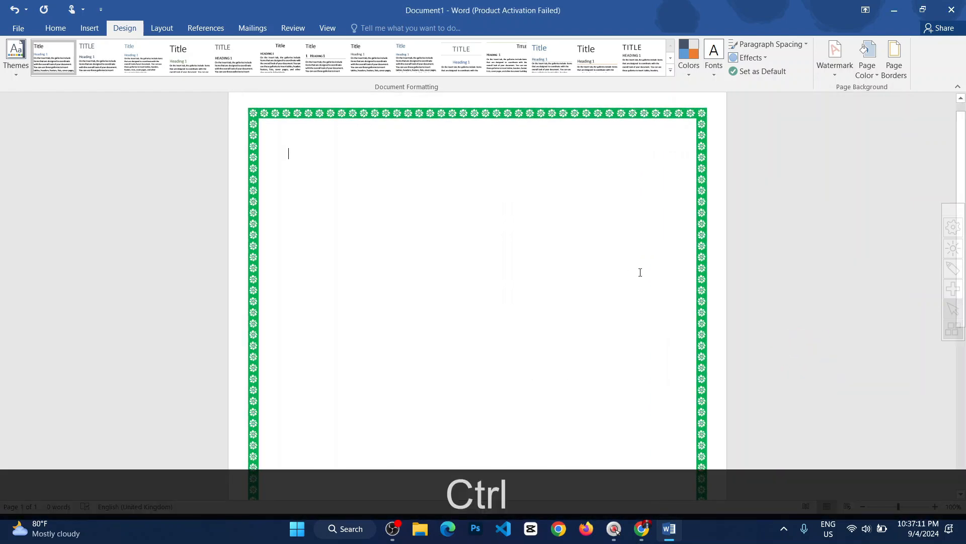
{"action": "scroll", "coordinate": [584, 269], "scroll_direction": "down", "scroll_amount": 15}
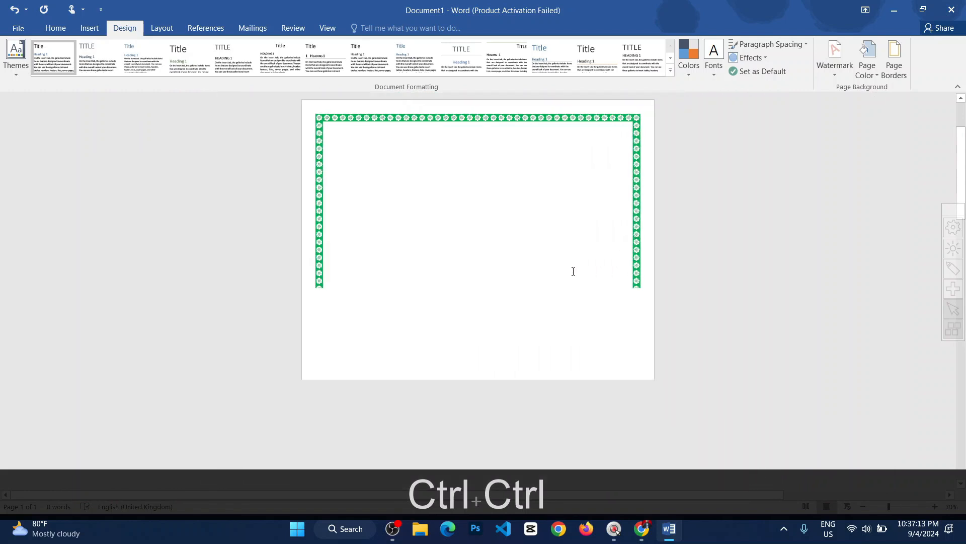
{"action": "scroll", "coordinate": [618, 286], "scroll_direction": "up", "scroll_amount": 5}
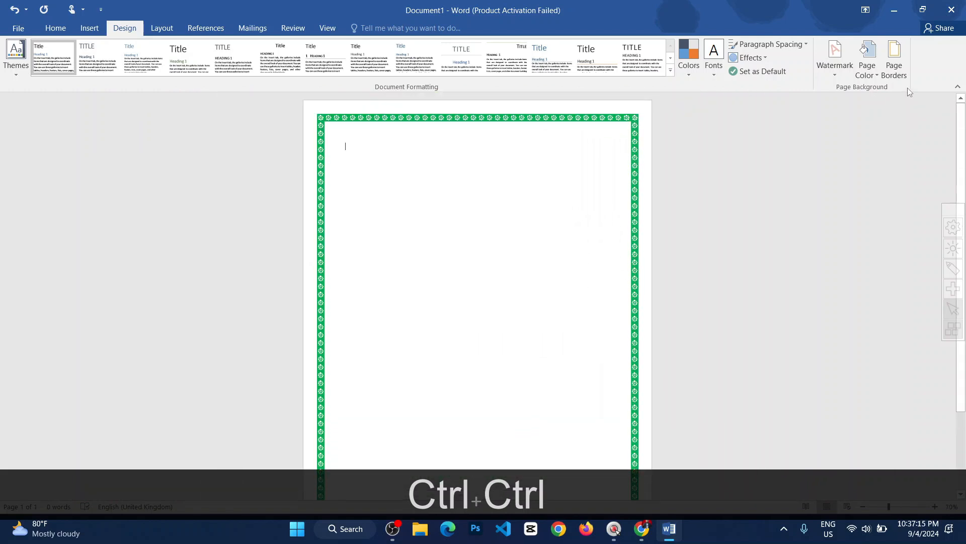
{"action": "left_click", "coordinate": [895, 63]}
{"action": "left_click", "coordinate": [698, 331]}
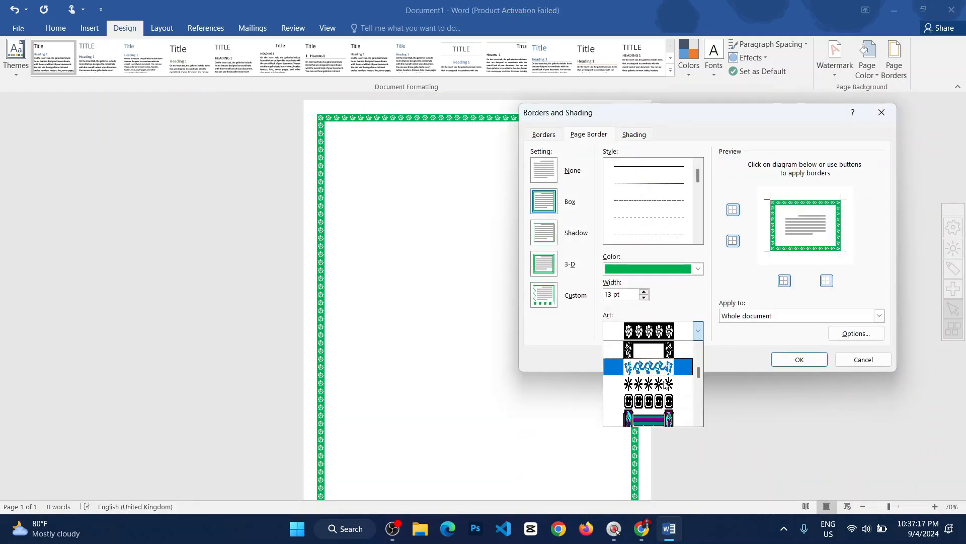
{"action": "scroll", "coordinate": [654, 383], "scroll_direction": "down", "scroll_amount": 3}
{"action": "left_click", "coordinate": [663, 386]}
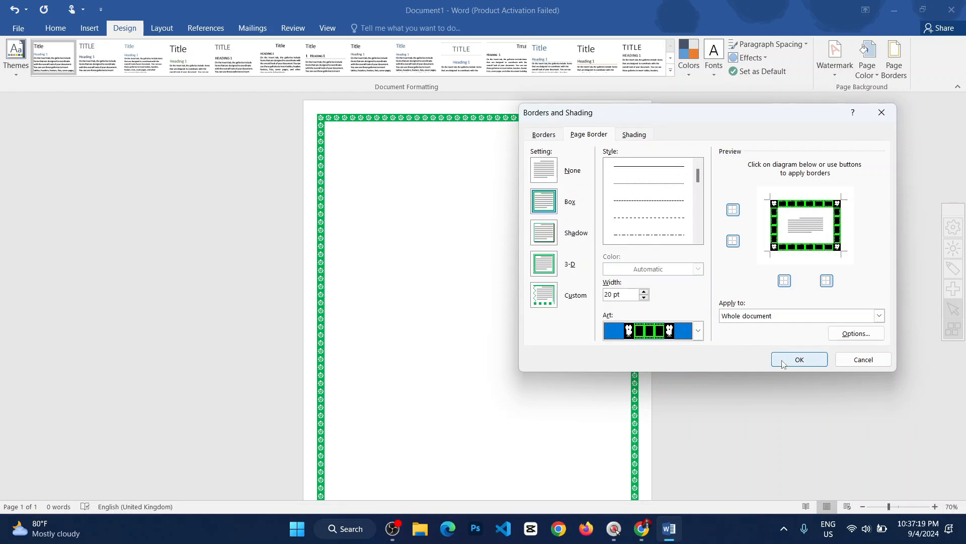
{"action": "left_click", "coordinate": [799, 359]}
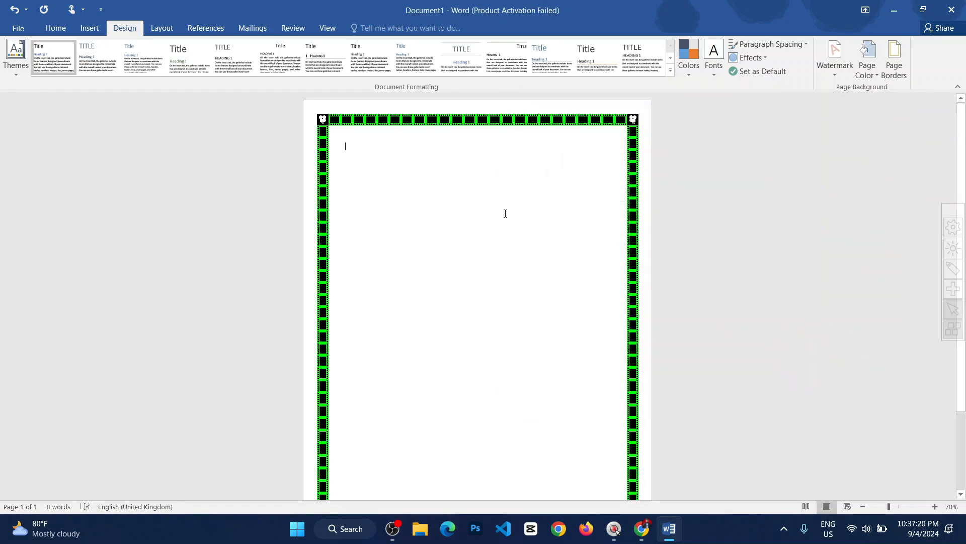
Change the page border art to the gingerbread-man pattern and apply it to the whole document.
{"action": "left_click", "coordinate": [894, 63]}
{"action": "left_click", "coordinate": [698, 332]}
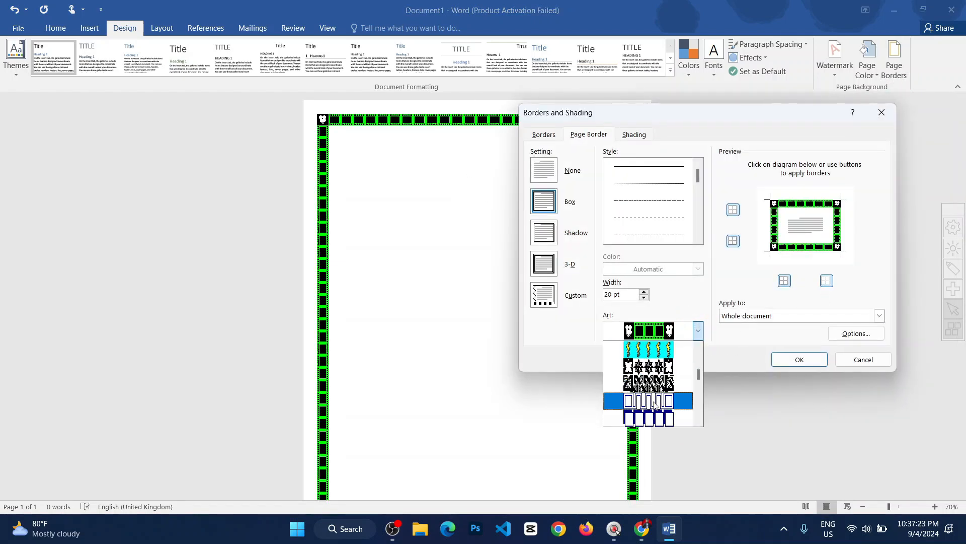
{"action": "scroll", "coordinate": [654, 393], "scroll_direction": "down", "scroll_amount": 5}
{"action": "left_click", "coordinate": [659, 402]}
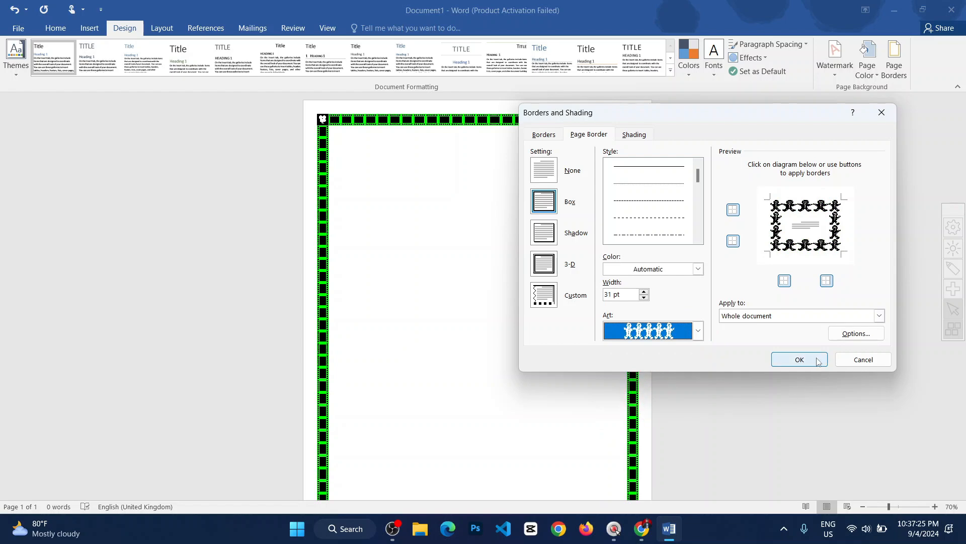
{"action": "left_click", "coordinate": [800, 359]}
Examine the gingerbread-man page border around the whole page and in close detail.
{"action": "scroll", "coordinate": [546, 237], "scroll_direction": "down", "scroll_amount": 5}
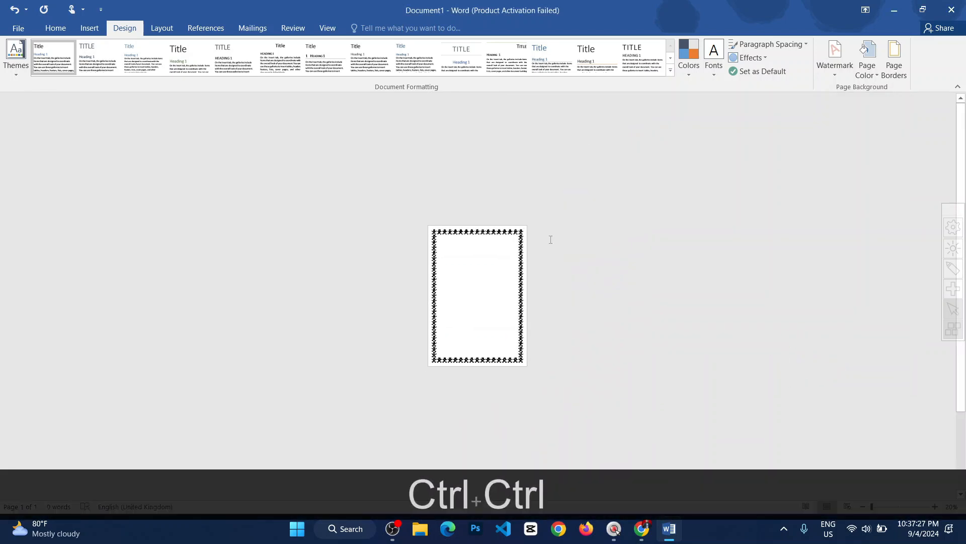
{"action": "scroll", "coordinate": [550, 237], "scroll_direction": "up", "scroll_amount": 17}
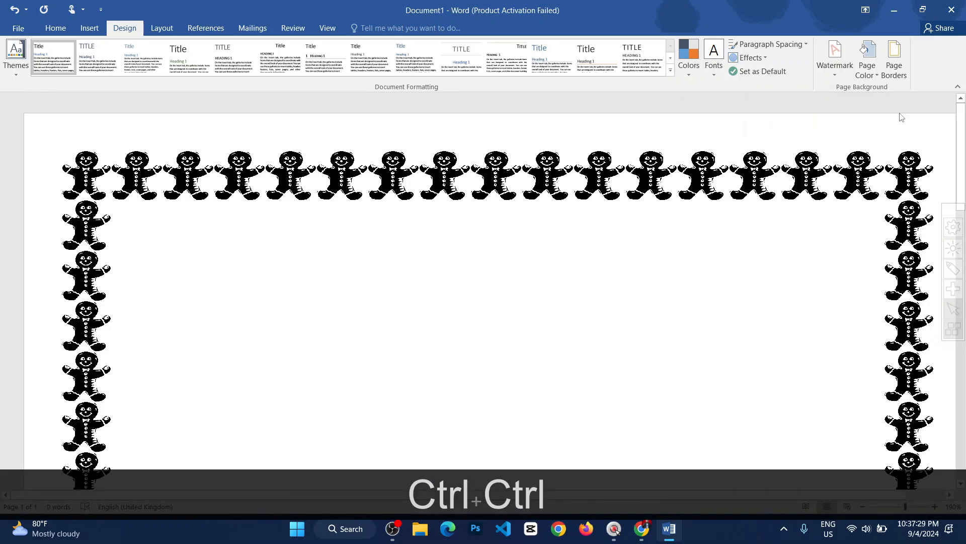
{"action": "scroll", "coordinate": [440, 218], "scroll_direction": "down", "scroll_amount": 8}
{"action": "scroll", "coordinate": [385, 242], "scroll_direction": "up", "scroll_amount": 12}
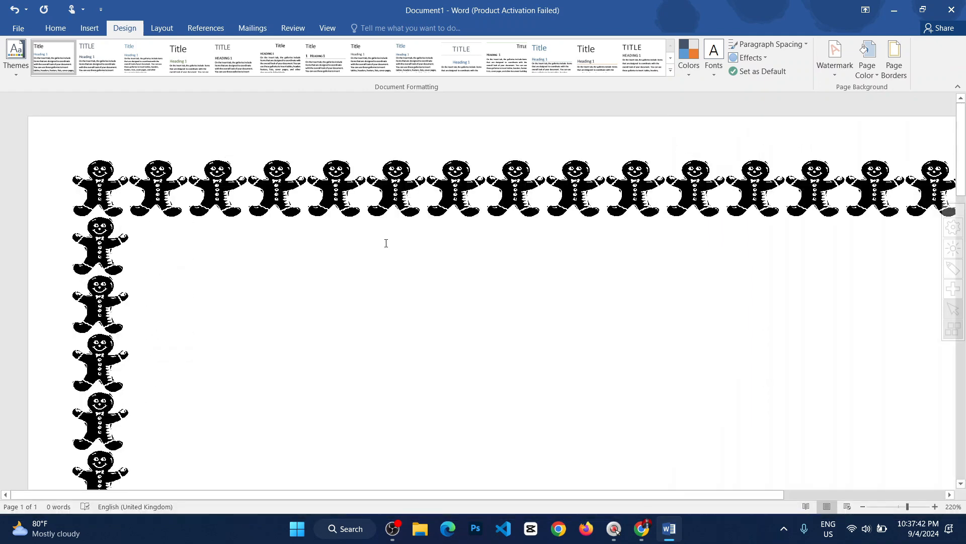
{"action": "scroll", "coordinate": [250, 125], "scroll_direction": "down", "scroll_amount": 5}
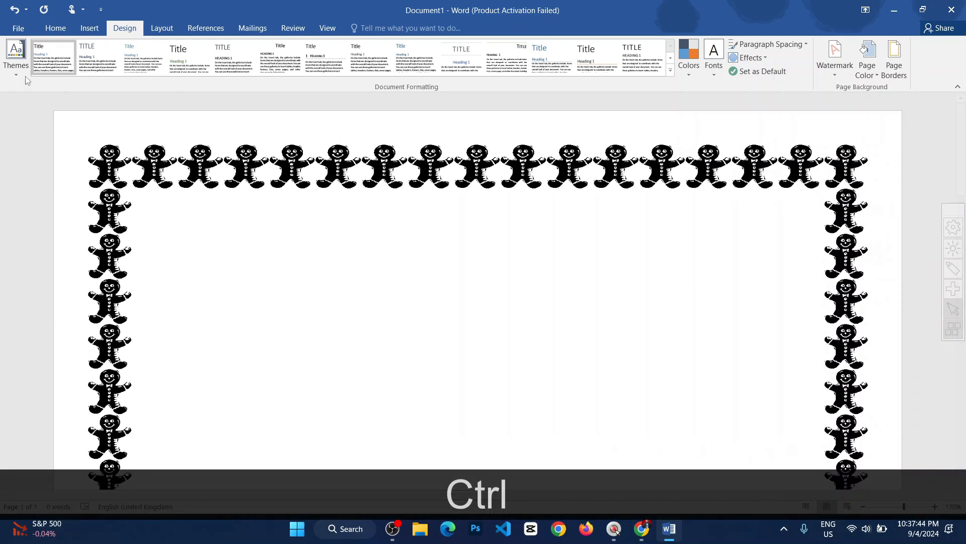
{"action": "scroll", "coordinate": [569, 207], "scroll_direction": "down", "scroll_amount": 7}
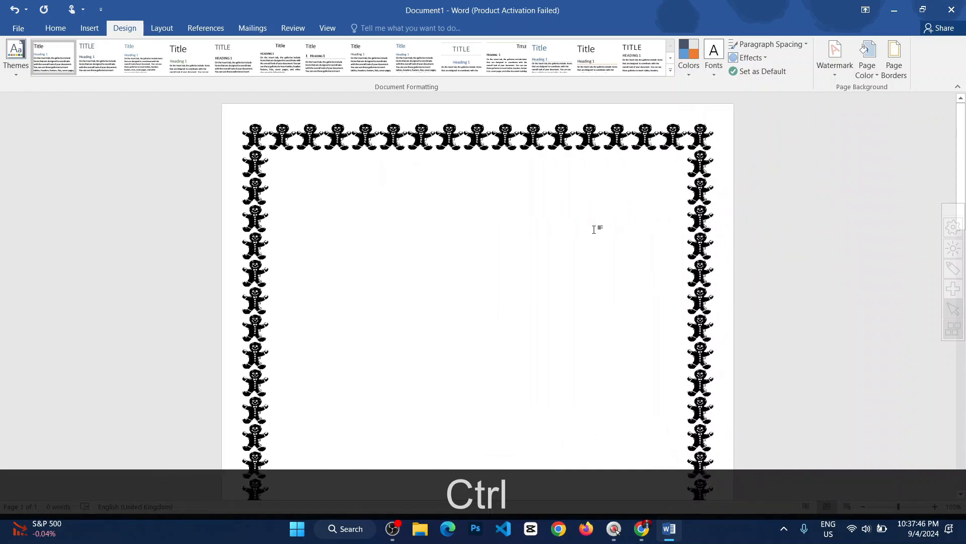
{"action": "scroll", "coordinate": [594, 229], "scroll_direction": "up", "scroll_amount": 10}
{"action": "scroll", "coordinate": [675, 156], "scroll_direction": "down", "scroll_amount": 5}
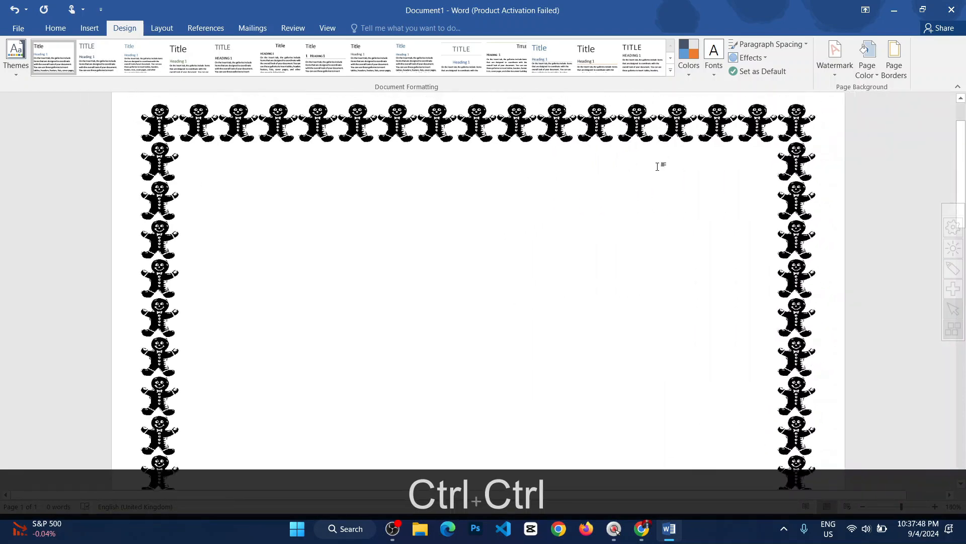
{"action": "scroll", "coordinate": [567, 194], "scroll_direction": "down", "scroll_amount": 11}
{"action": "scroll", "coordinate": [602, 203], "scroll_direction": "up", "scroll_amount": 9}
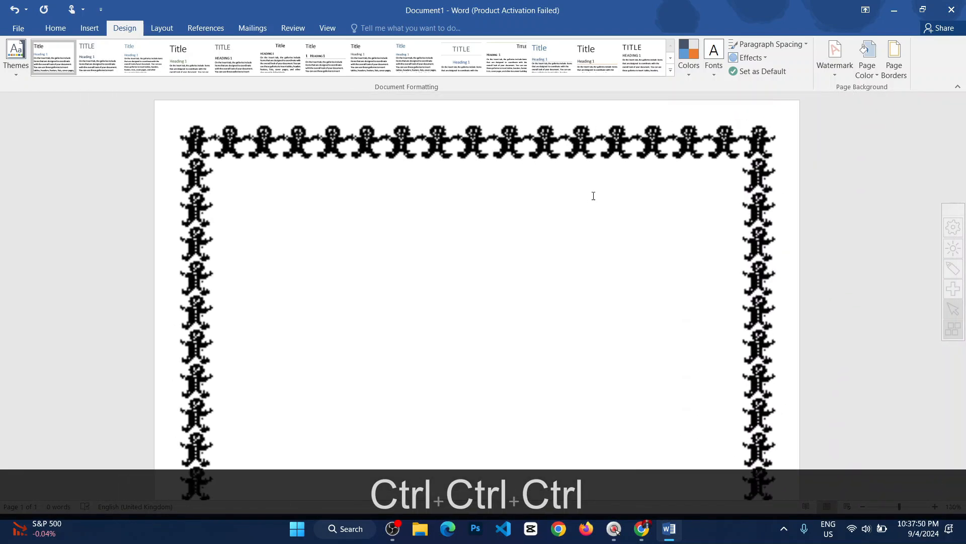
{"action": "scroll", "coordinate": [594, 196], "scroll_direction": "down", "scroll_amount": 10}
{"action": "scroll", "coordinate": [554, 249], "scroll_direction": "up", "scroll_amount": 9}
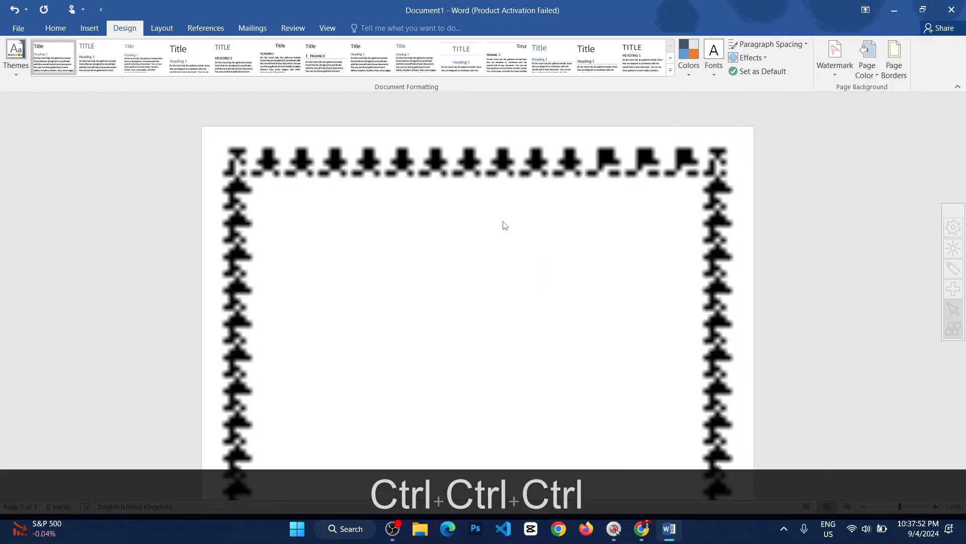
{"action": "scroll", "coordinate": [503, 221], "scroll_direction": "up", "scroll_amount": 1}
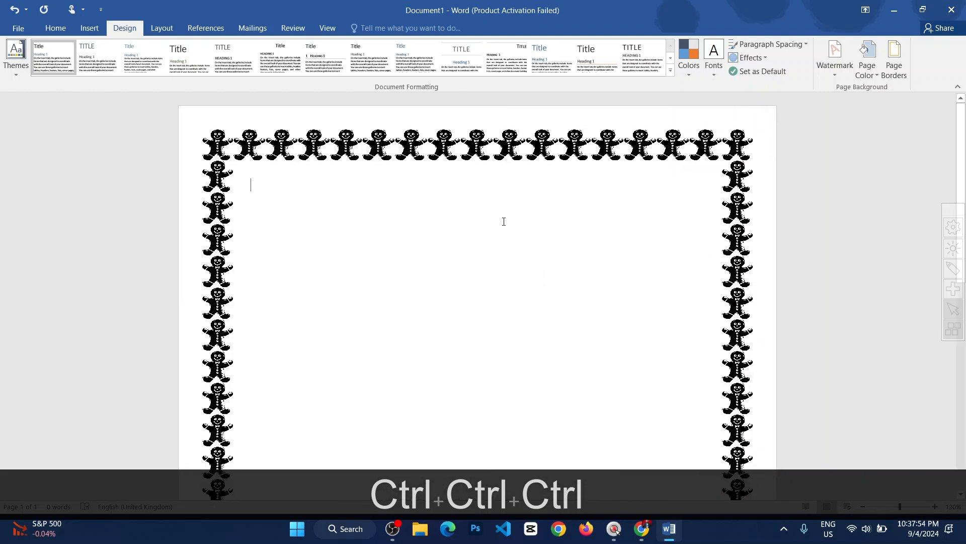